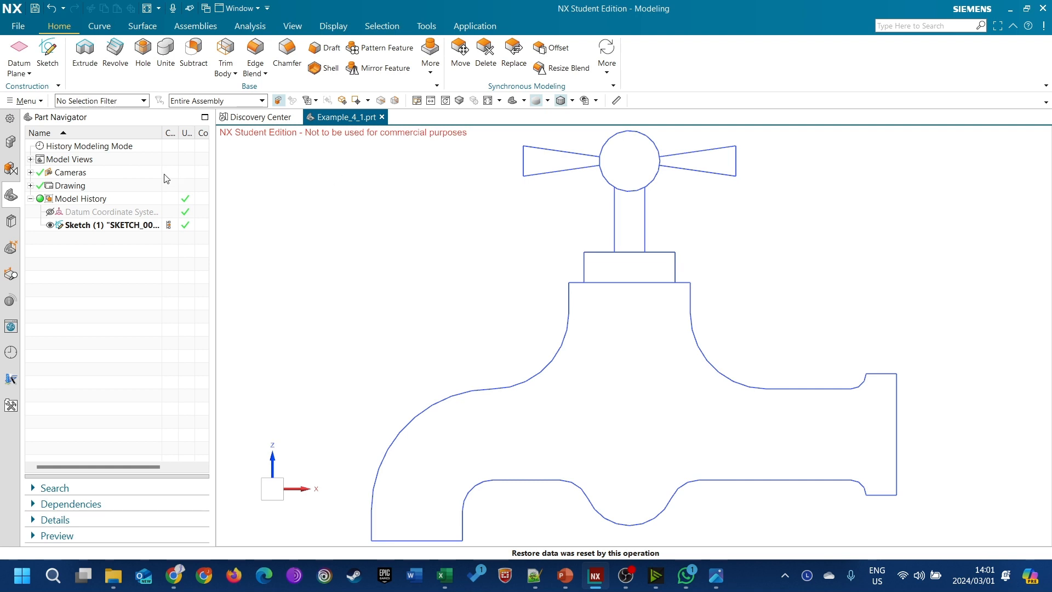
# Step: Suppress the existing tap sketch and make the hidden datum coordinate system visible
pyautogui.rightClick(120, 225)
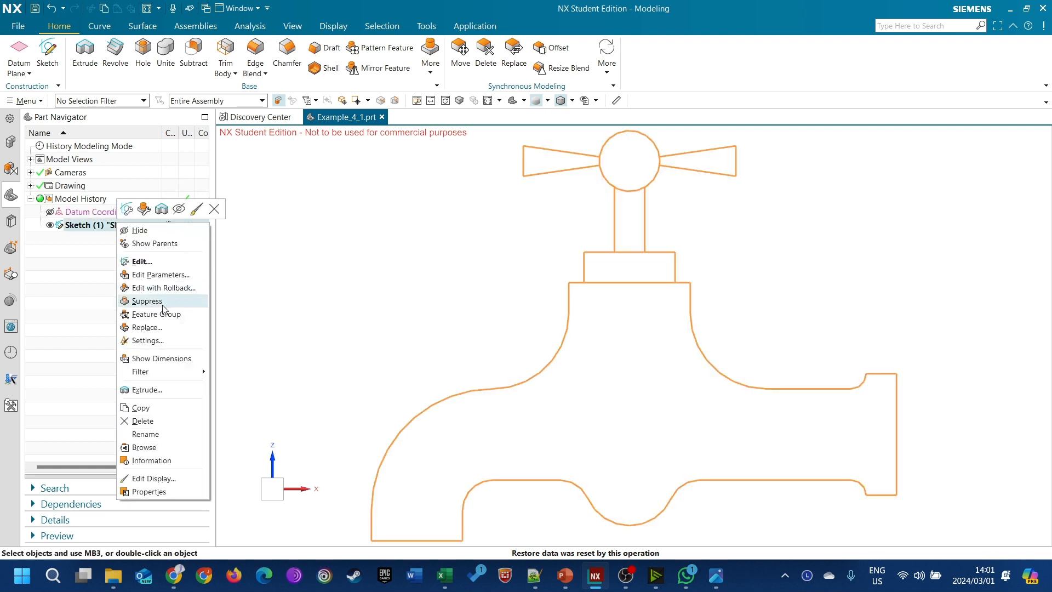
pyautogui.click(163, 302)
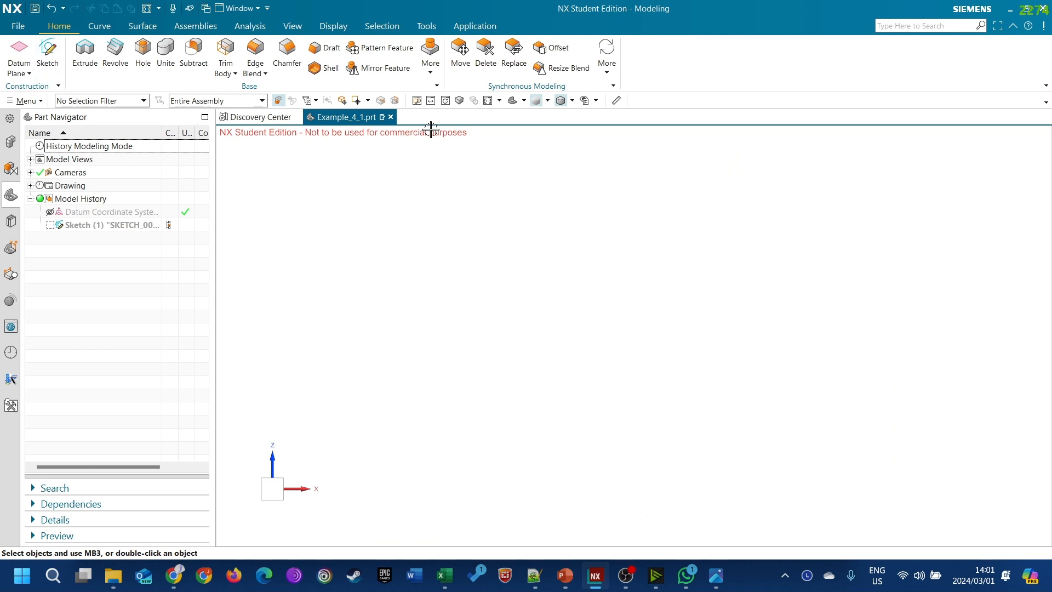
pyautogui.click(584, 101)
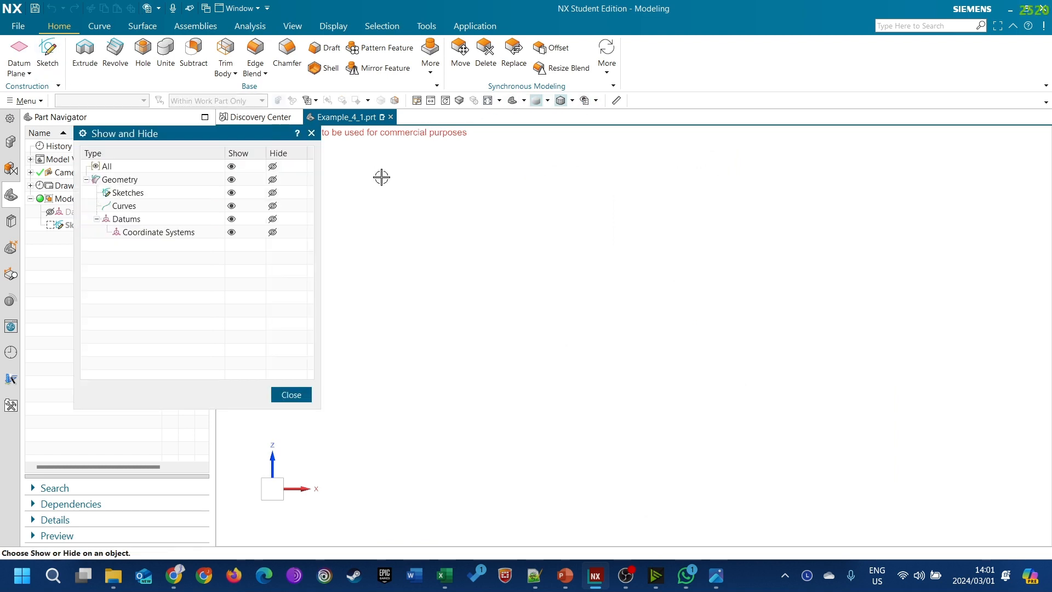
pyautogui.click(228, 221)
pyautogui.click(291, 395)
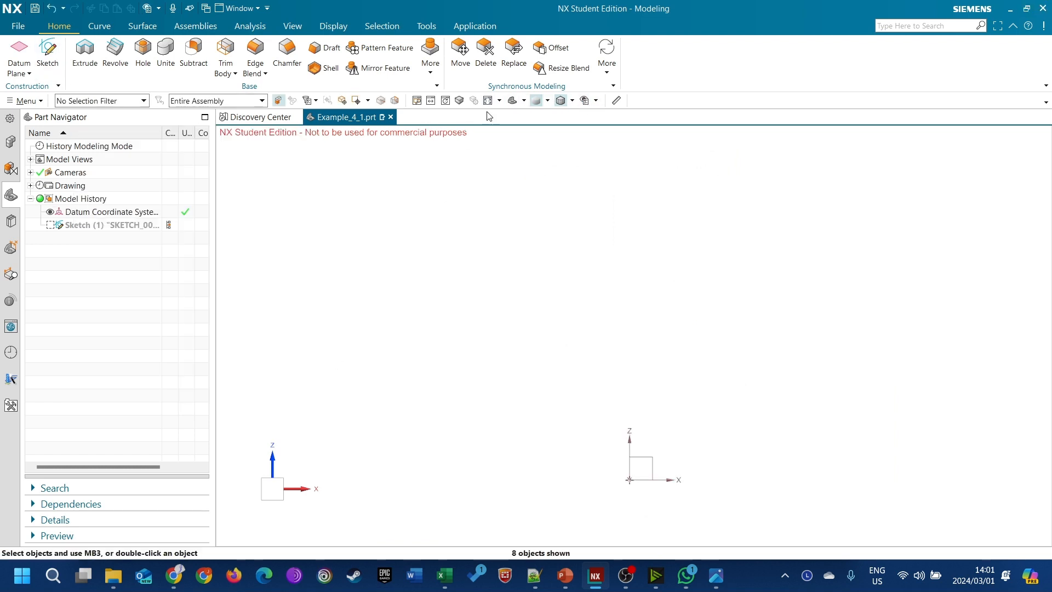
# Step: Create a new sketch on the XZ plane of the datum coordinate system
pyautogui.click(512, 102)
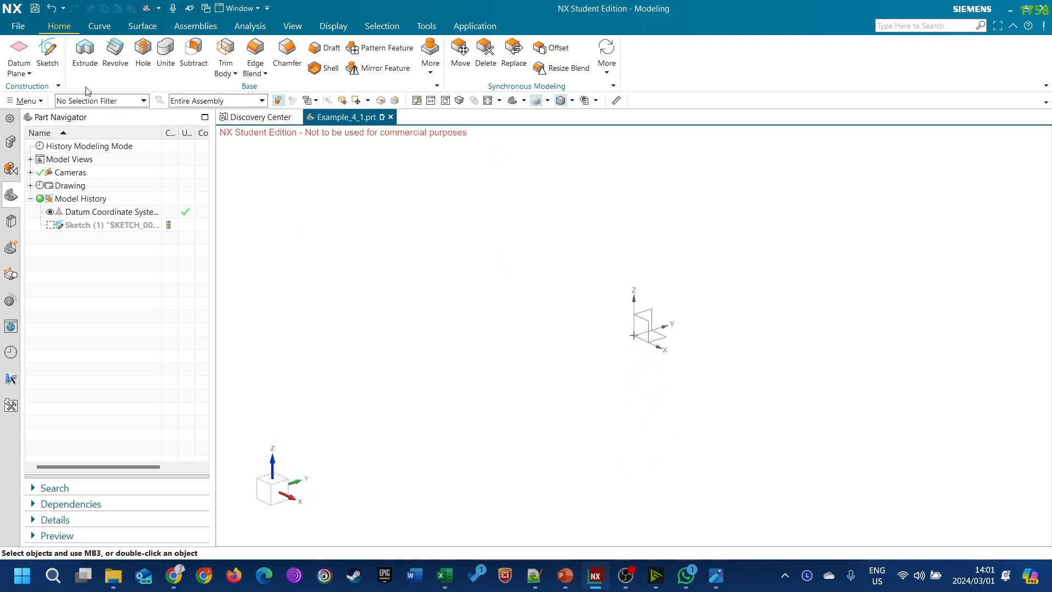
pyautogui.click(43, 48)
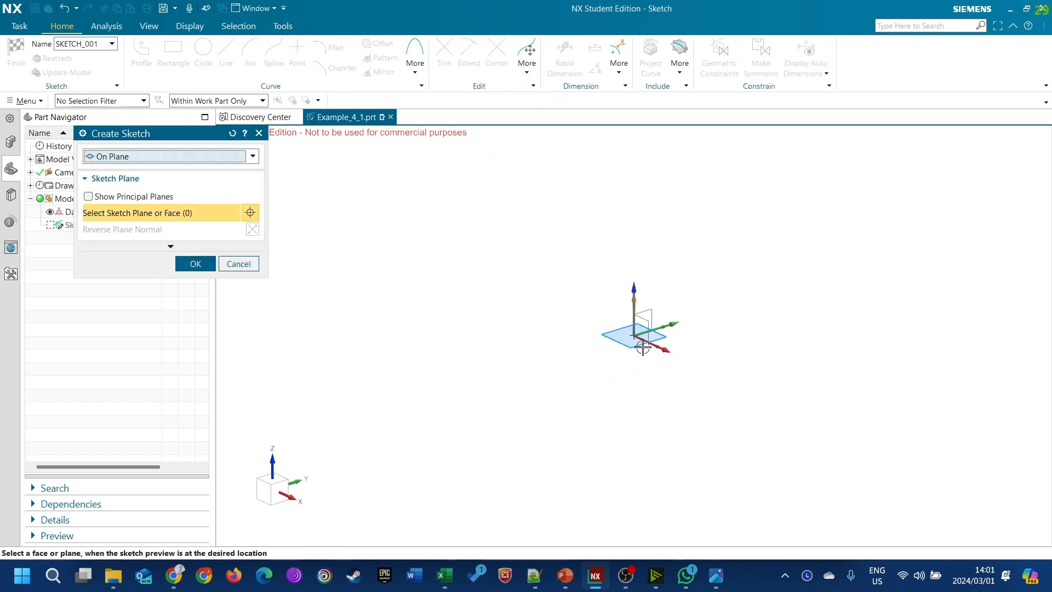
pyautogui.click(652, 321)
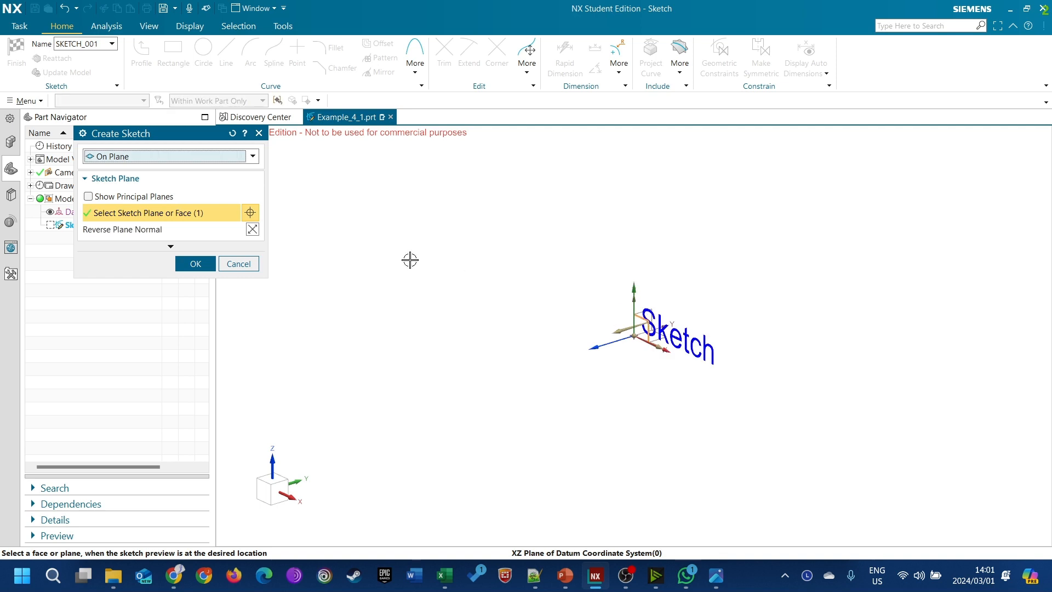
pyautogui.click(207, 263)
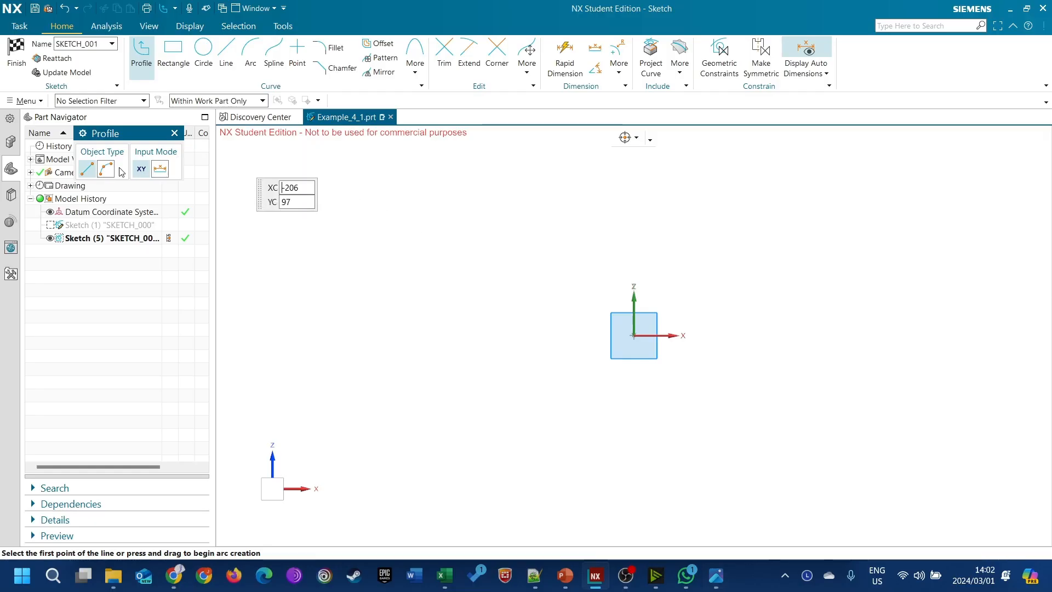
# Step: Draw a three-point arc about 38.7 mm in radius bulging downward beneath the sketch origin
pyautogui.click(112, 170)
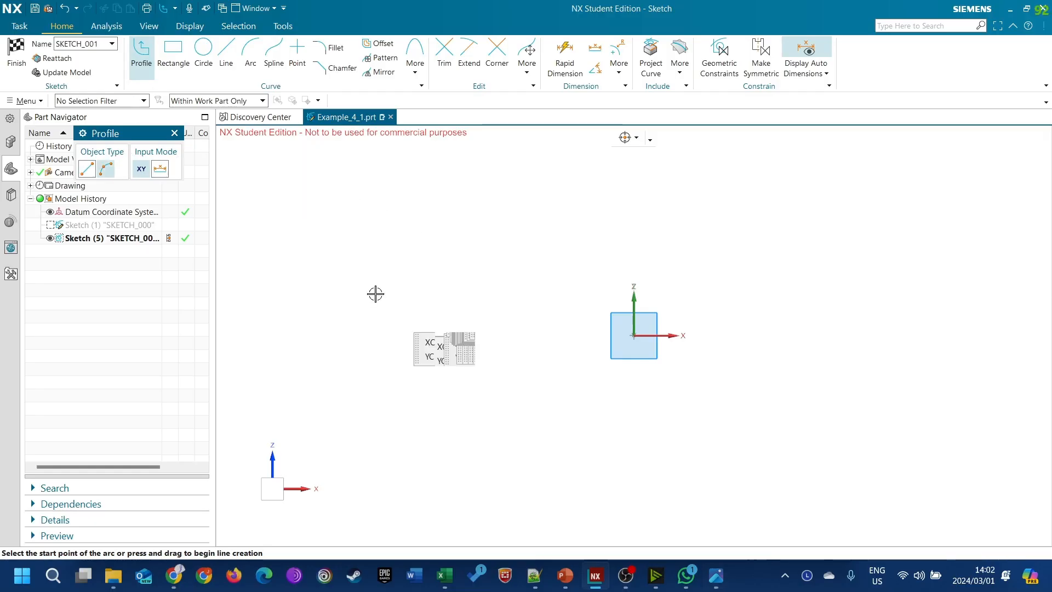
pyautogui.click(567, 352)
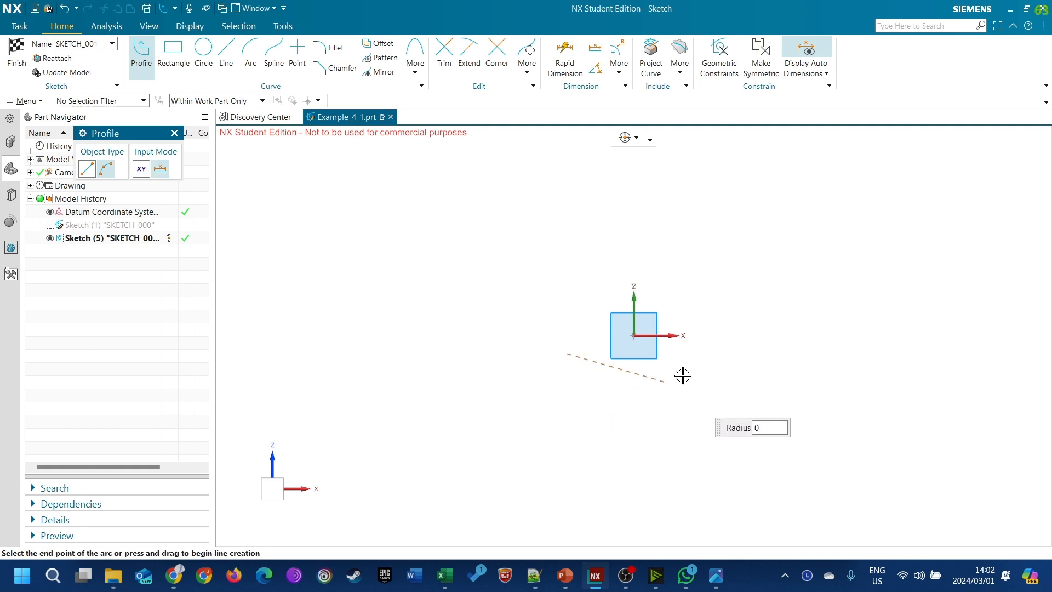
pyautogui.click(720, 354)
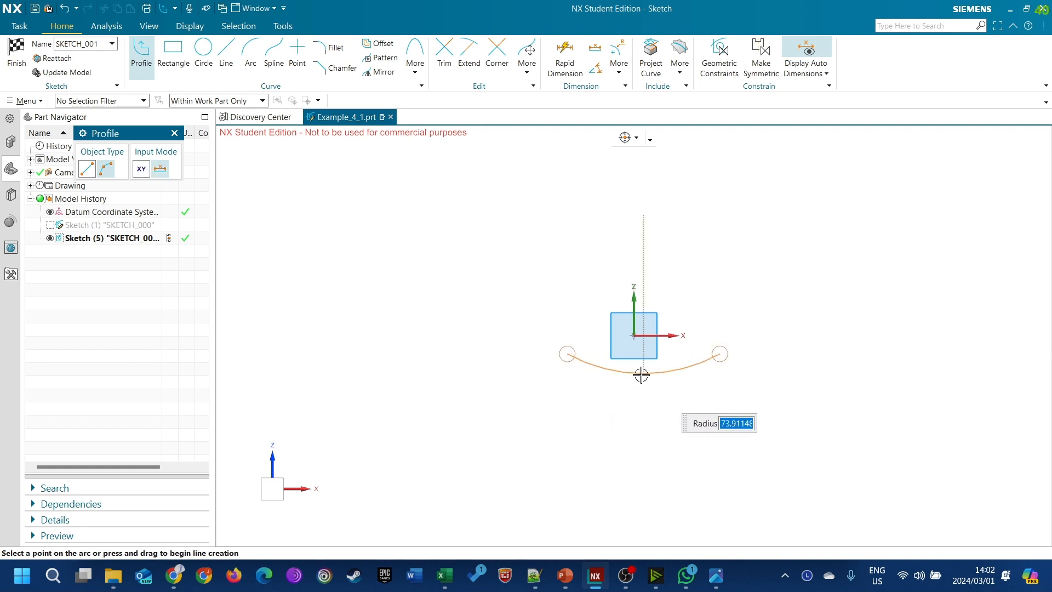
pyautogui.click(645, 415)
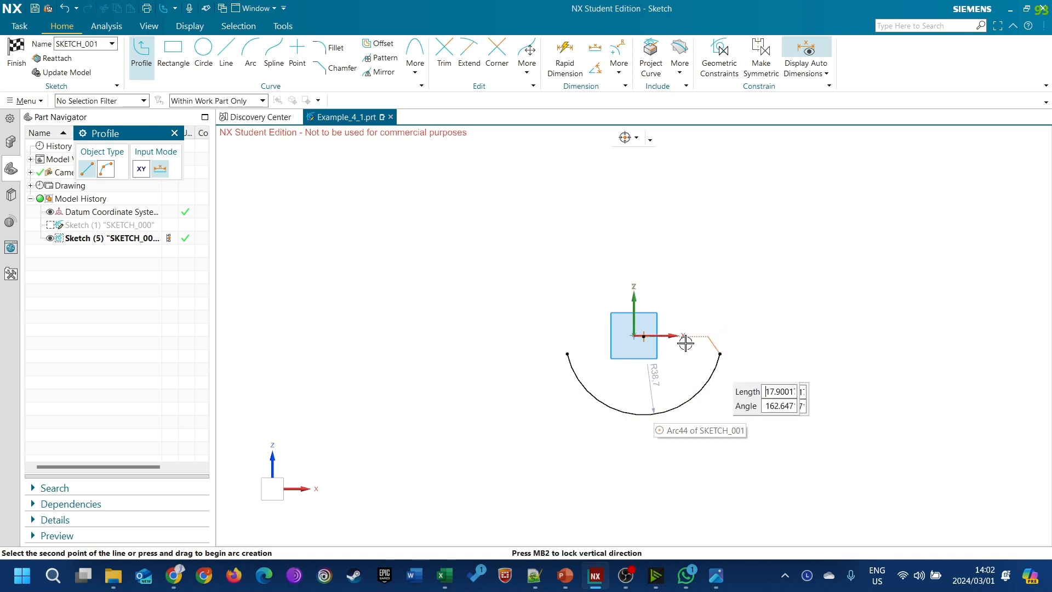
# Step: Continue the profile with an arc of about 18.3 mm radius curving up to the right and a horizontal line about 91 mm long
pyautogui.click(106, 169)
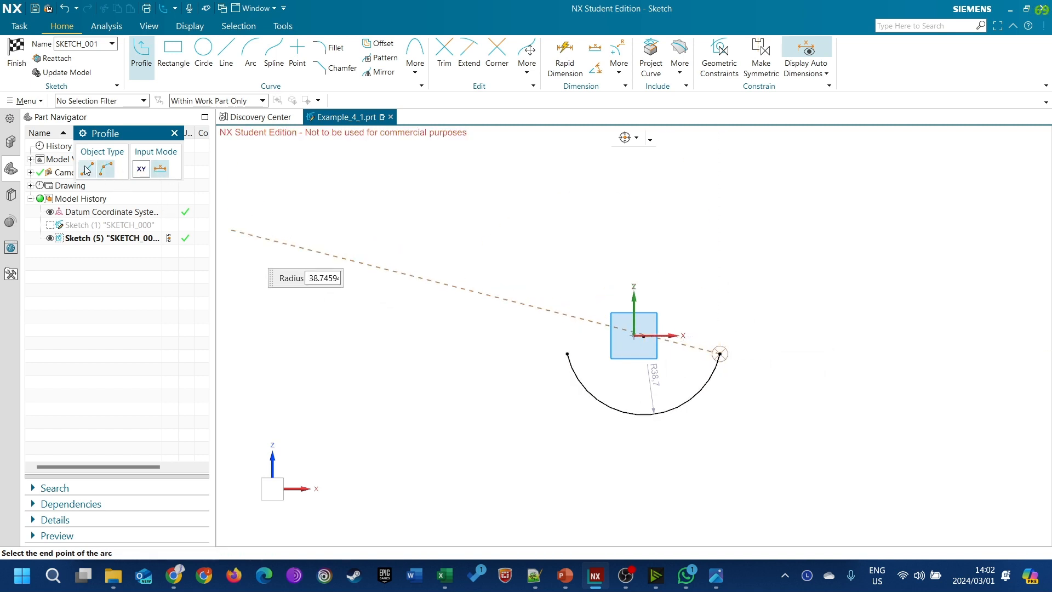
pyautogui.click(85, 170)
pyautogui.click(106, 169)
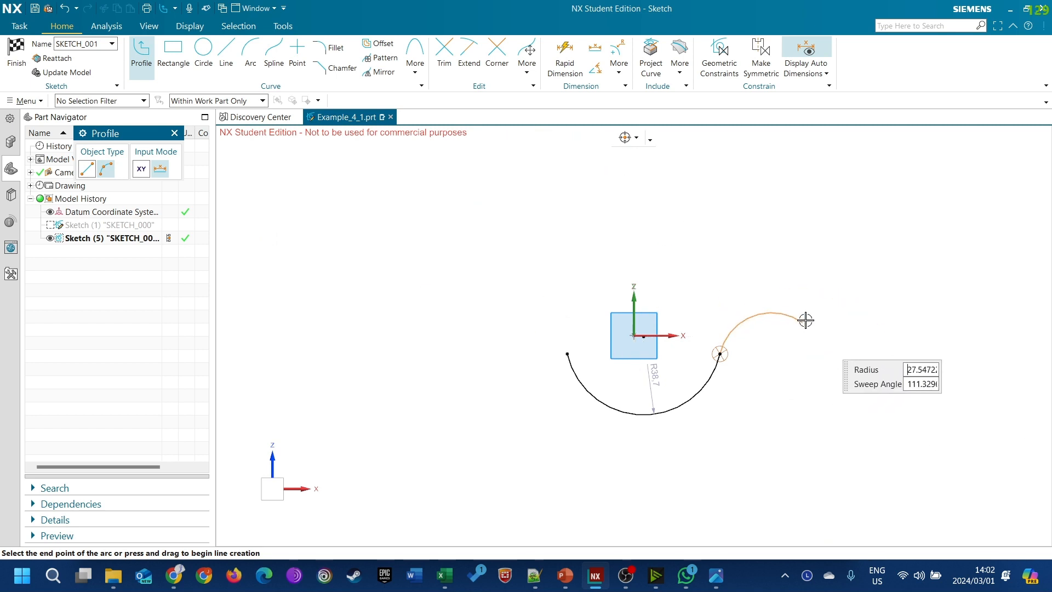
pyautogui.click(756, 325)
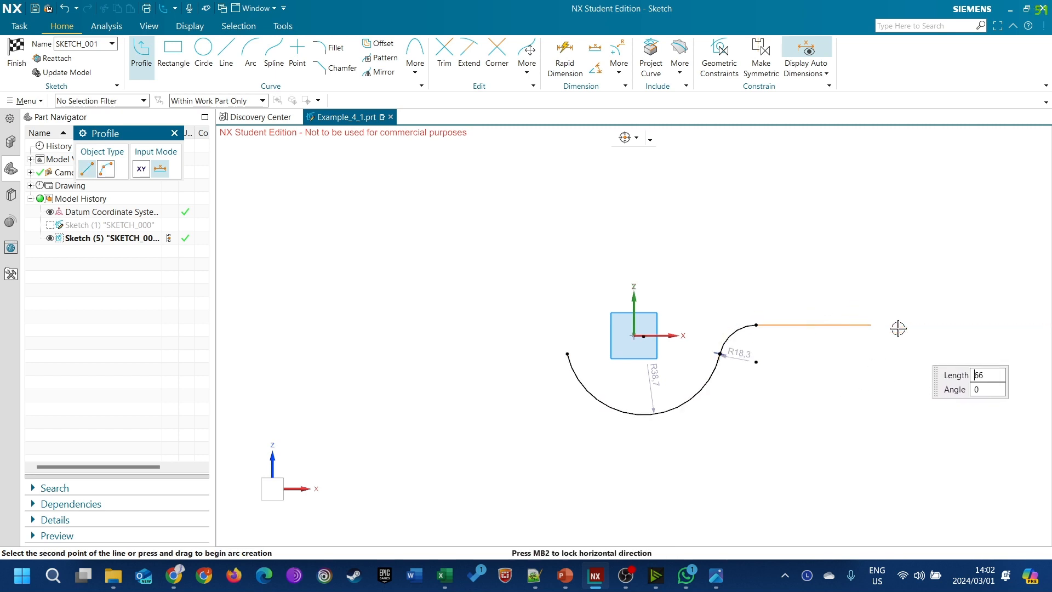
pyautogui.click(941, 327)
# Step: Try to add a downward-curving arc of about 9.4 mm radius at the right end of the horizontal line
pyautogui.scroll(-2, 625, 279)
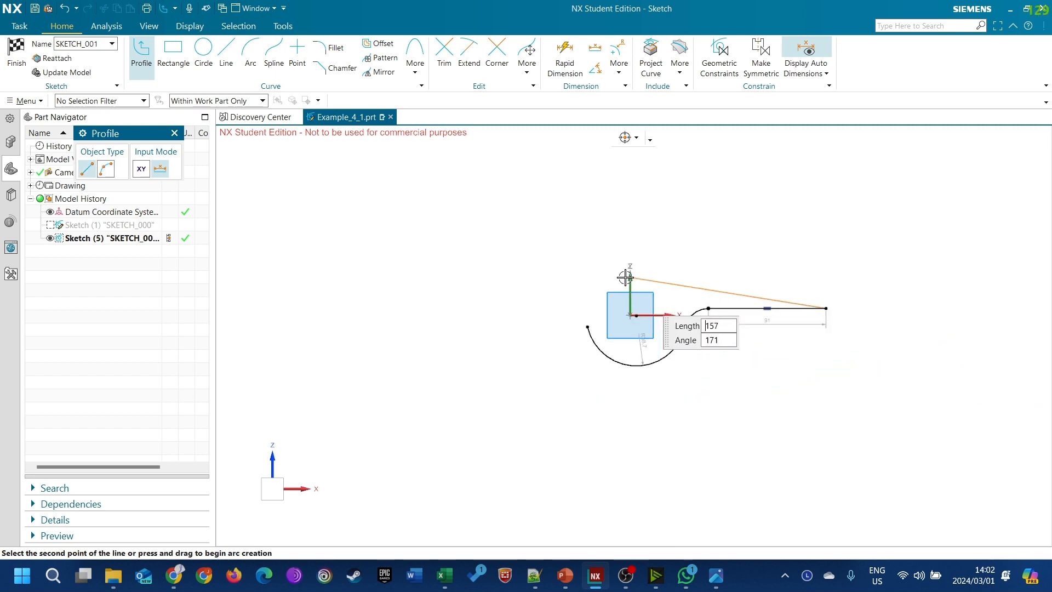
pyautogui.click(106, 169)
pyautogui.scroll(3, 855, 309)
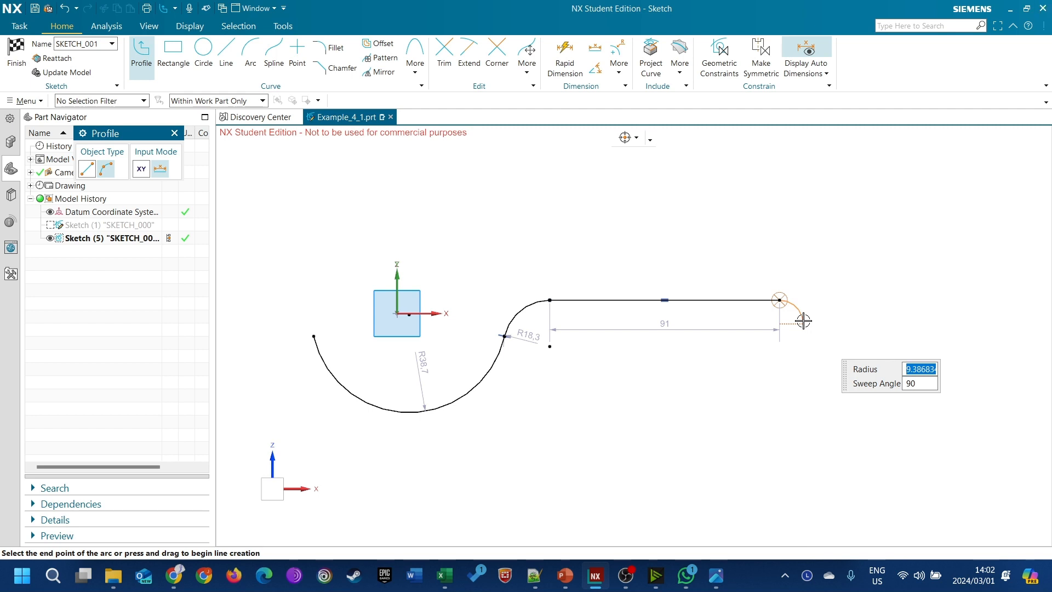
pyautogui.click(803, 321)
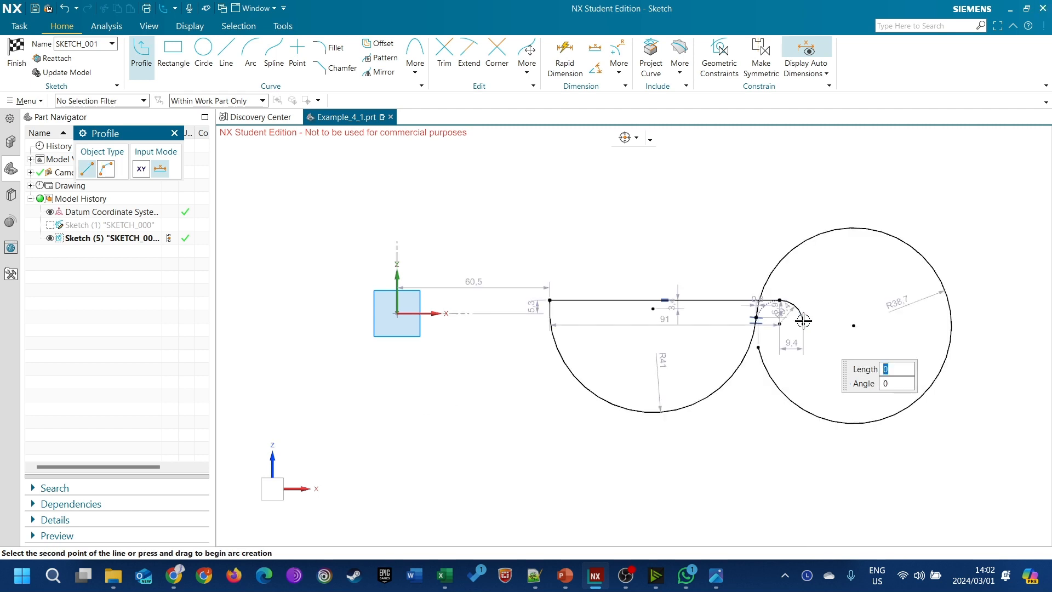
pyautogui.hotkey('ctrl', 'z')
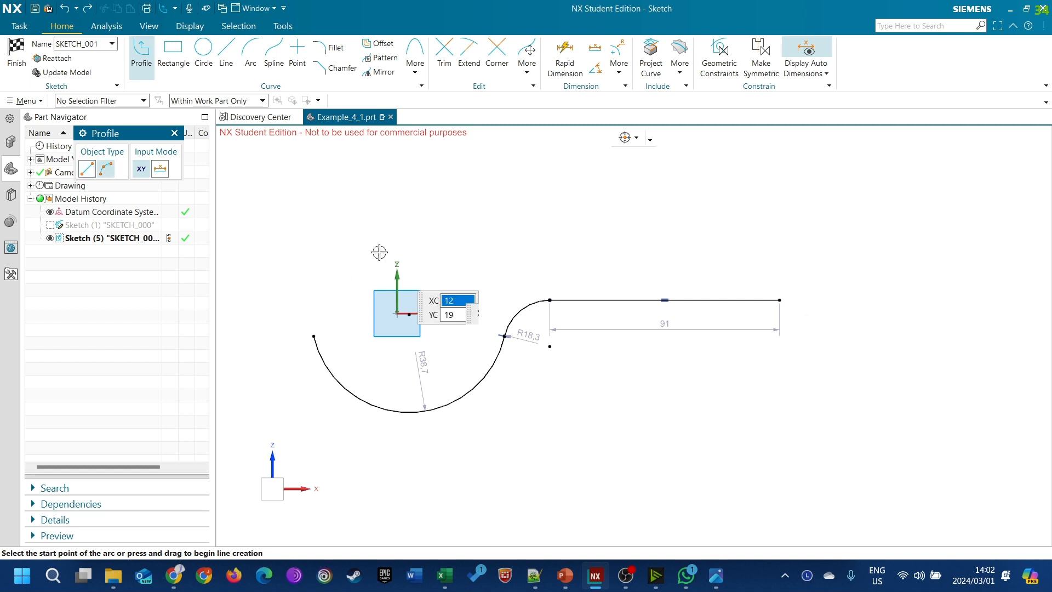
# Step: Draw a downward arc of about 11.9 mm radius from the horizontal line's right end, followed by a horizontal line about 16.7 mm long
pyautogui.click(780, 300)
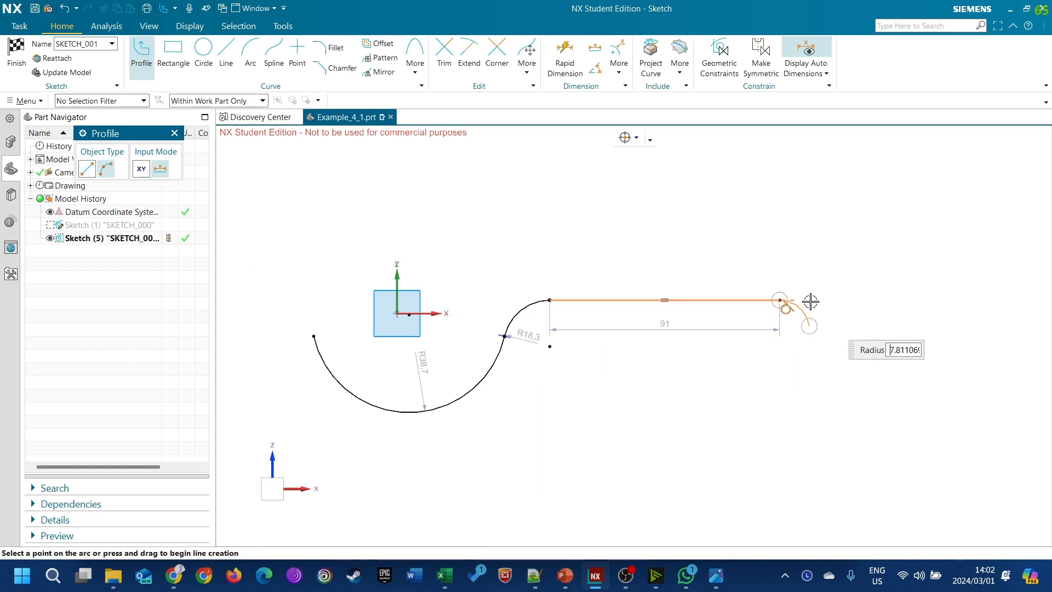
pyautogui.click(811, 301)
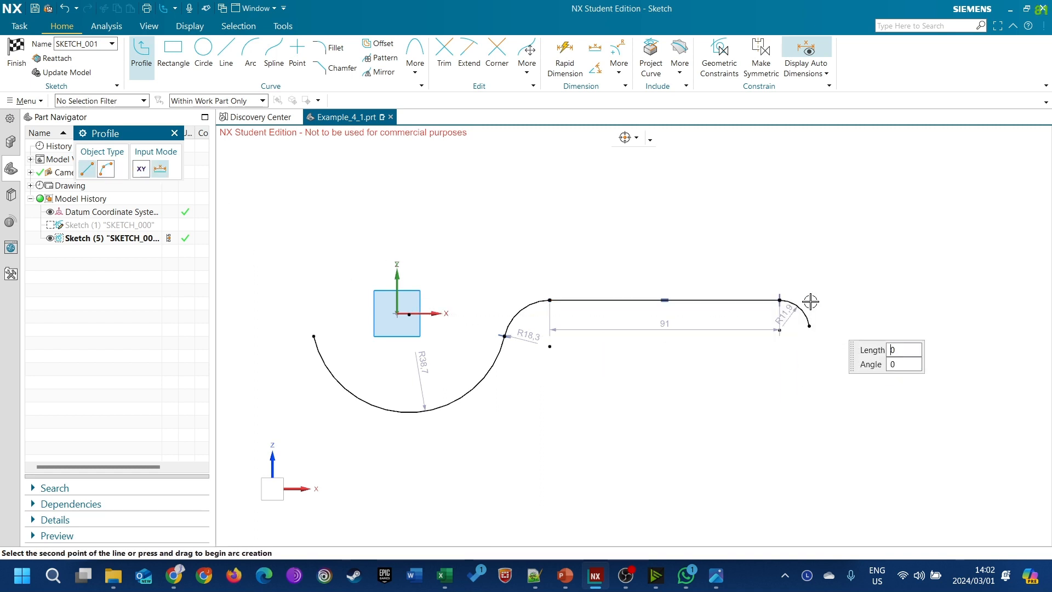
pyautogui.click(852, 328)
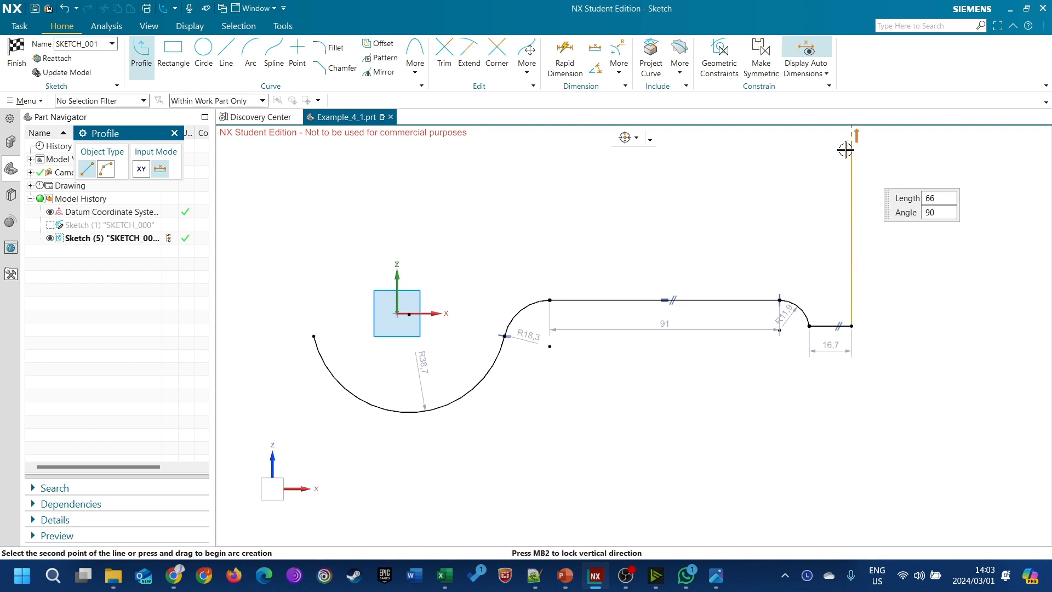
# Step: Consult the tap's reference drawing and draw the flange's vertical side about 41 mm high and its top edge about 16.7 mm leftward
pyautogui.scroll(-2, 871, 466)
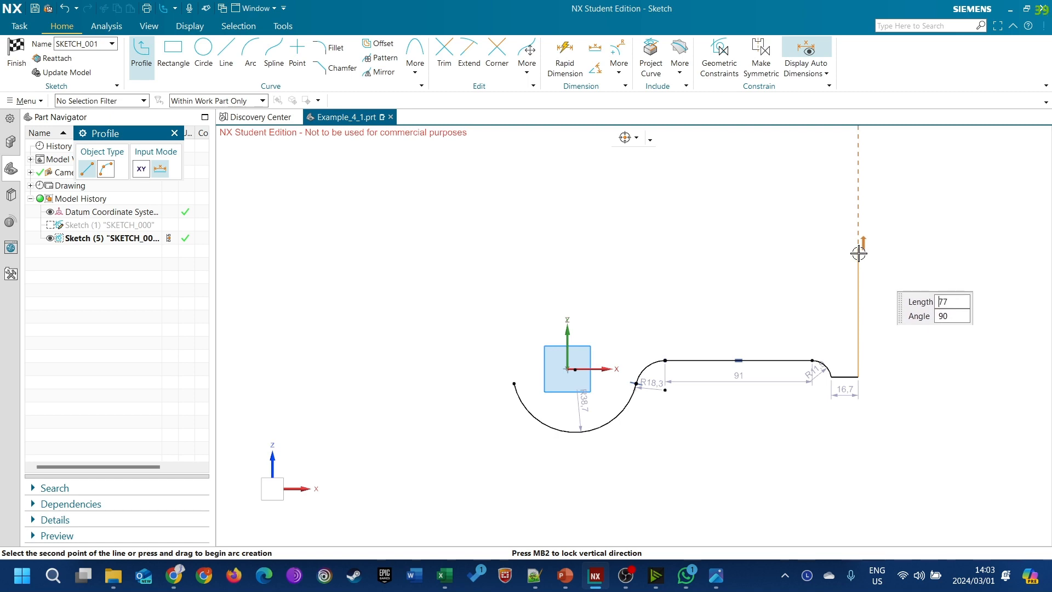
pyautogui.hotkey('alt', 'Tab')
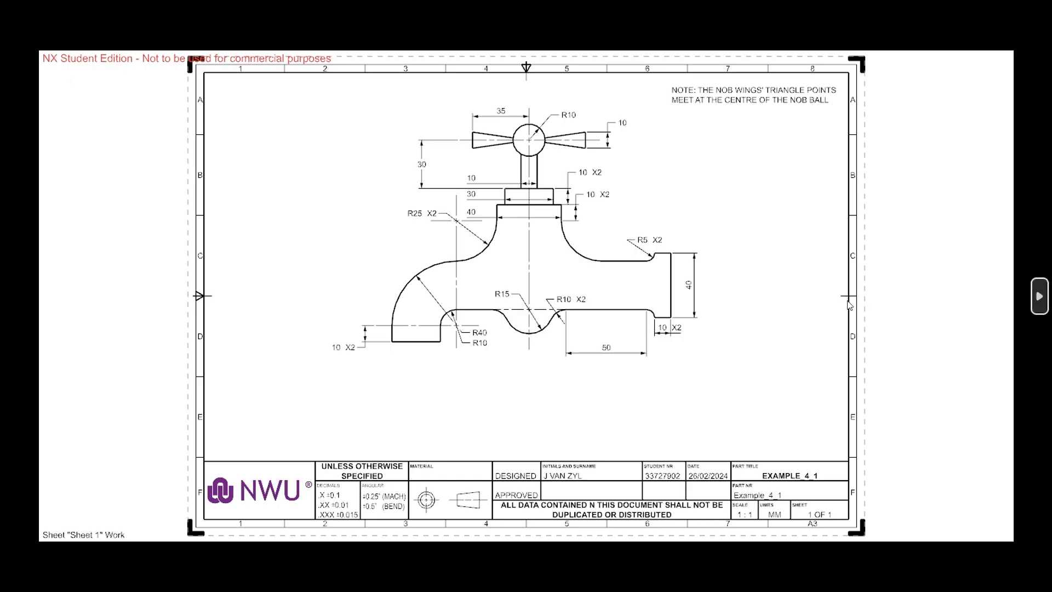
pyautogui.hotkey('alt', 'Tab')
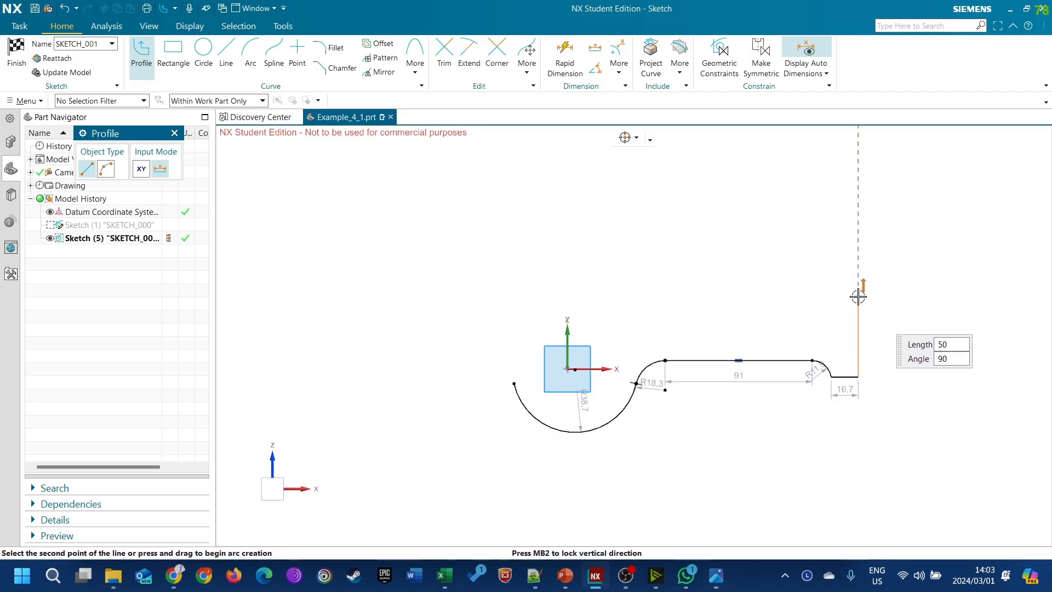
pyautogui.click(859, 310)
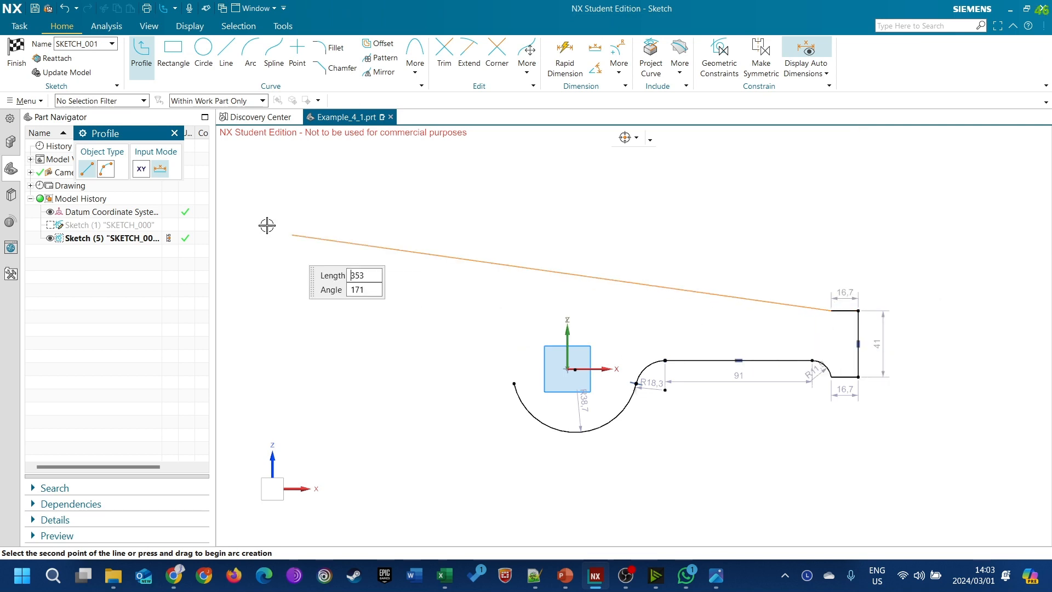
# Step: Continue from the flange's top edge with an arc of about 4.2 mm radius and a horizontal line about 63.5 mm leftward
pyautogui.moveTo(228, 244); pyautogui.dragTo(664, 294)
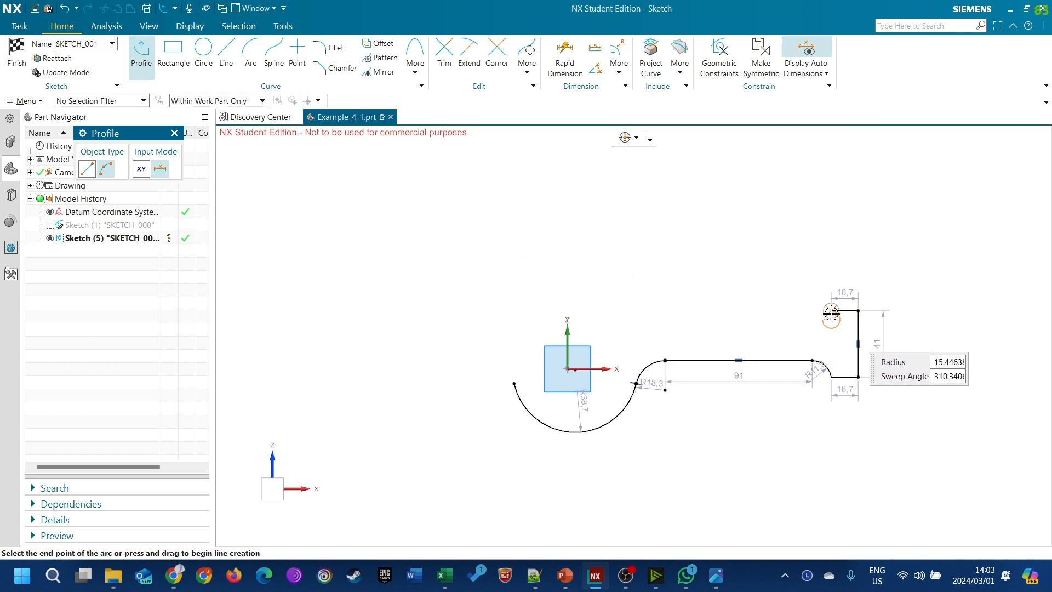
pyautogui.scroll(5, 824, 314)
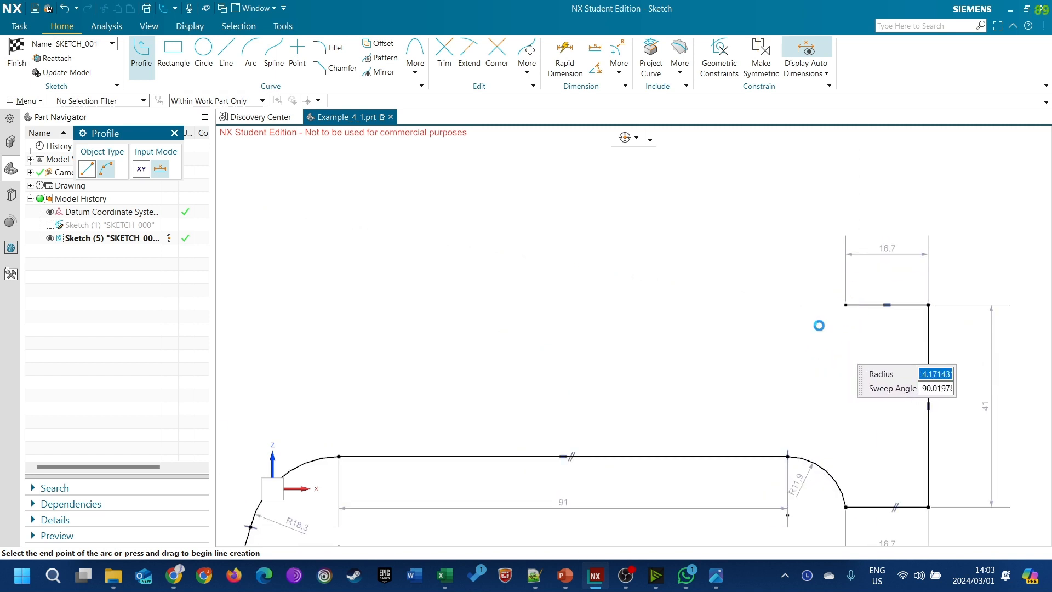
pyautogui.click(824, 326)
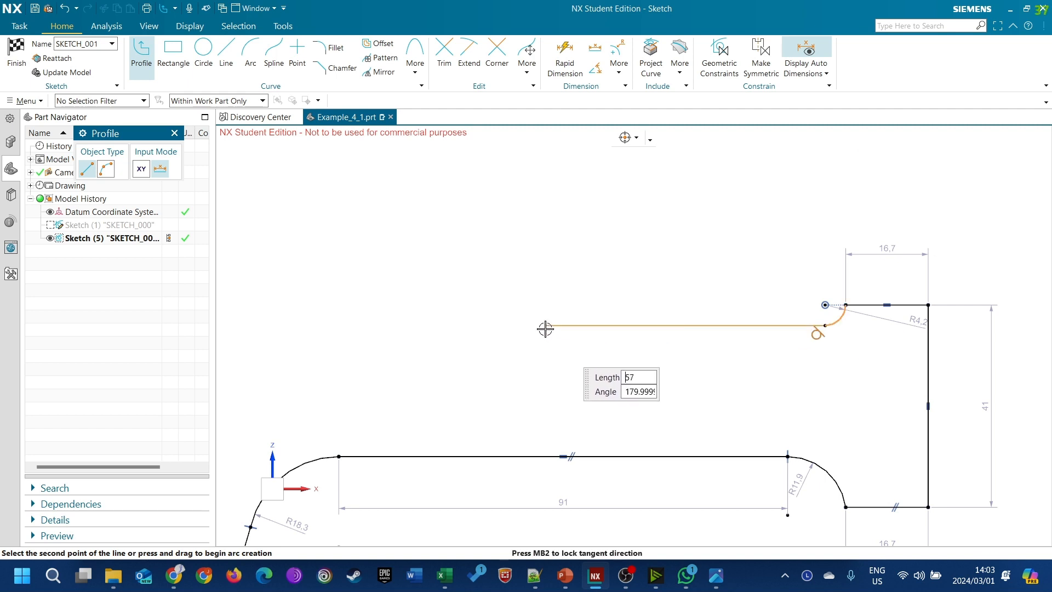
pyautogui.click(514, 328)
# Step: Draw a tangent quarter arc of about 34.6 mm radius rising from the left end of the pipe's upper line
pyautogui.scroll(-3, 740, 402)
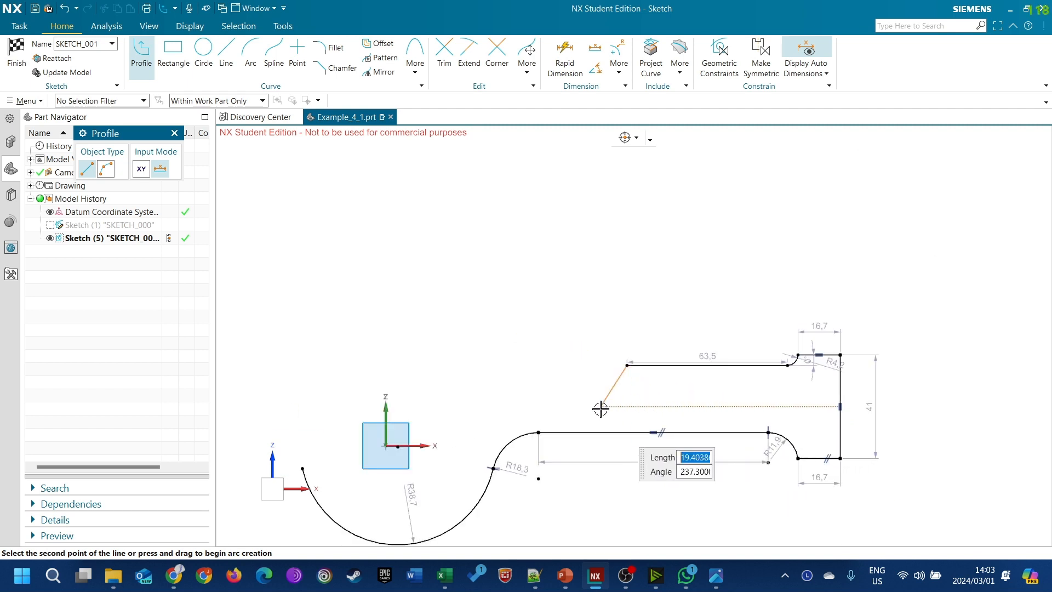
pyautogui.moveTo(228, 219); pyautogui.dragTo(530, 262)
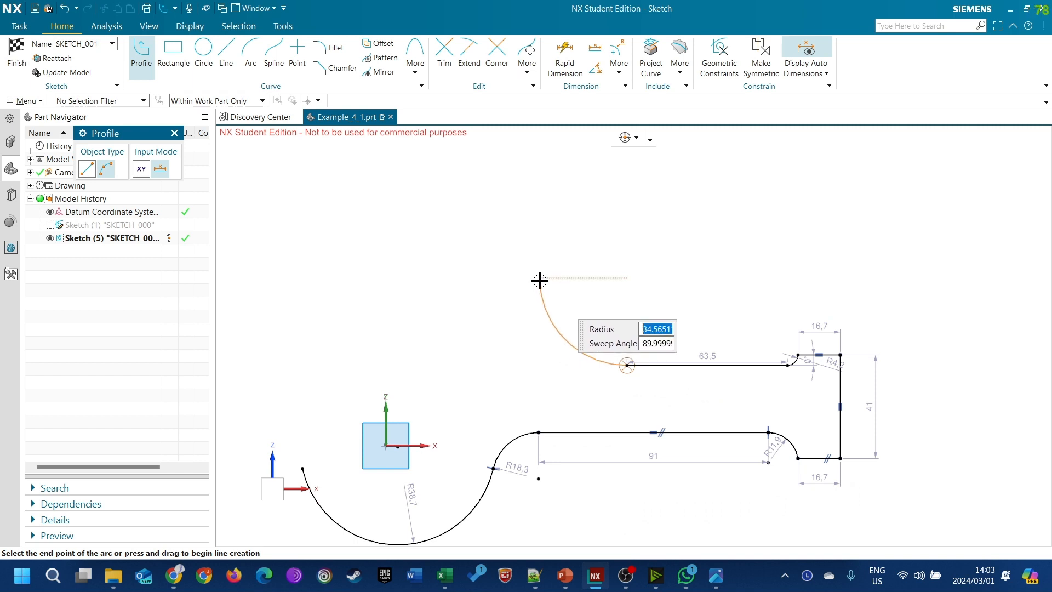
pyautogui.click(540, 279)
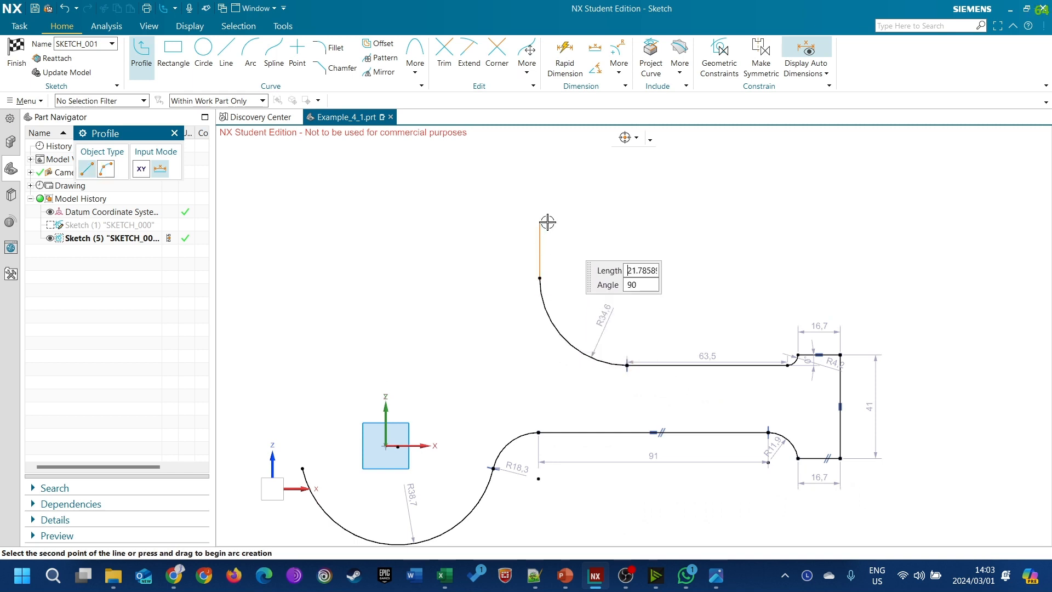
# Step: Outline the neck with a vertical line about 6.9 mm up, a top edge about 138 mm leftward and a line about 6.9 mm down
pyautogui.click(540, 261)
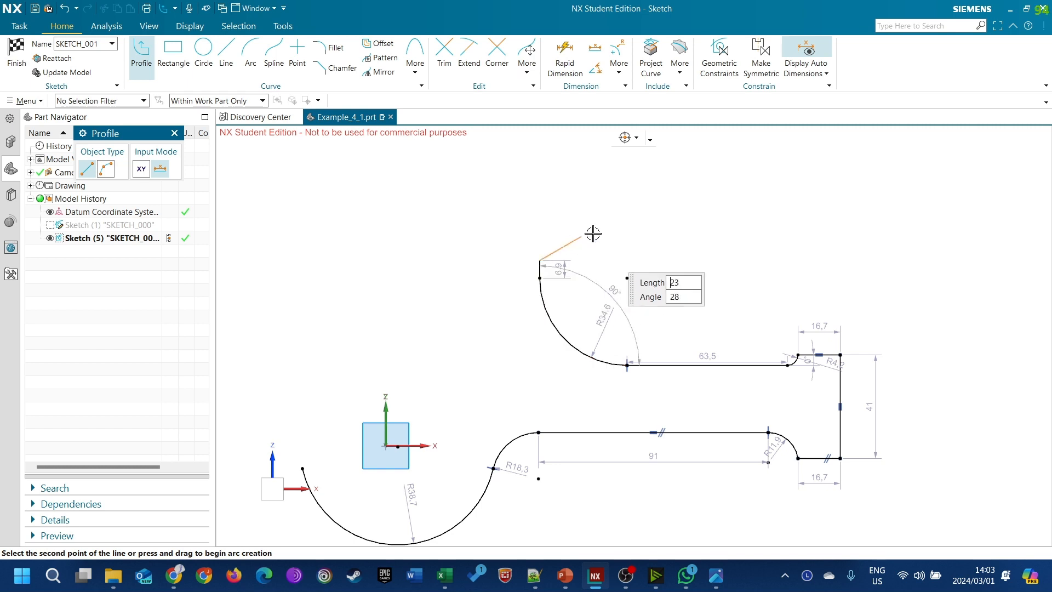
pyautogui.scroll(-2, 570, 235)
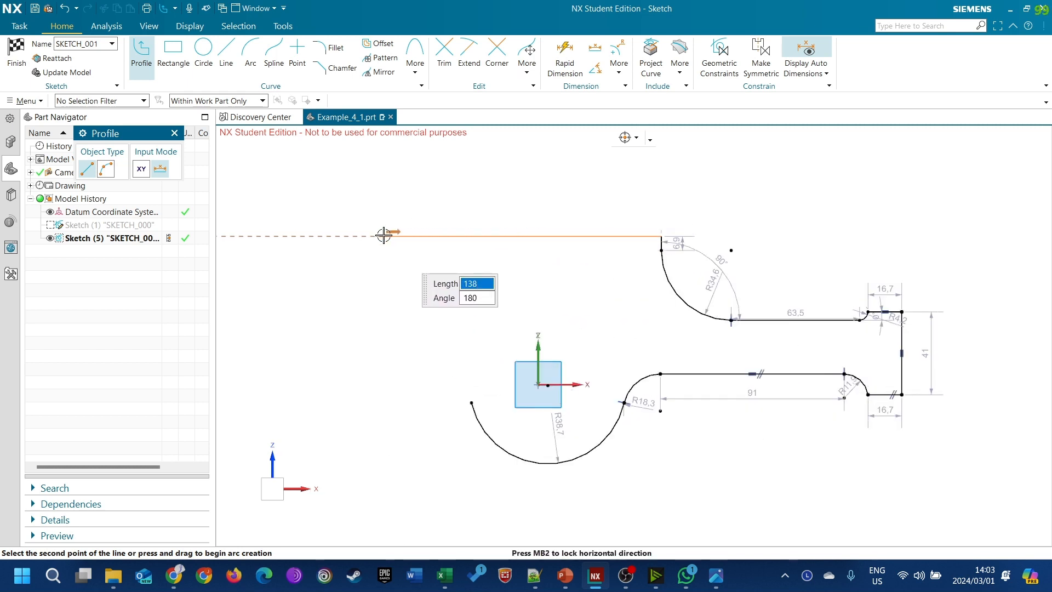
pyautogui.click(382, 236)
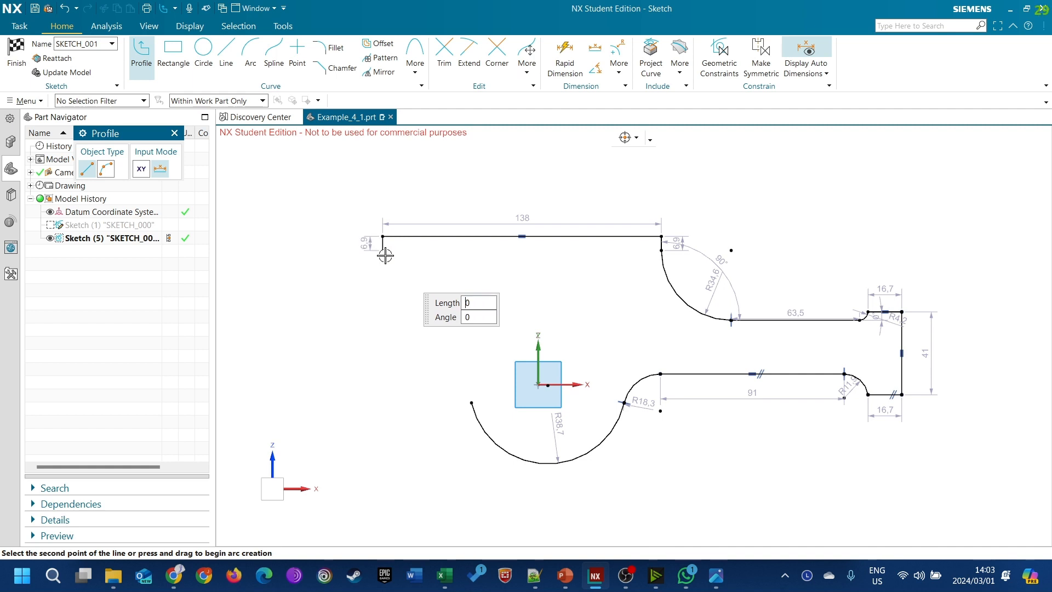
# Step: Continue from the neck's left line with a tangent arc of about 27.9 mm radius and a reversed spout arc of about 61.5 mm radius
pyautogui.scroll(-3, 558, 230)
pyautogui.click(106, 169)
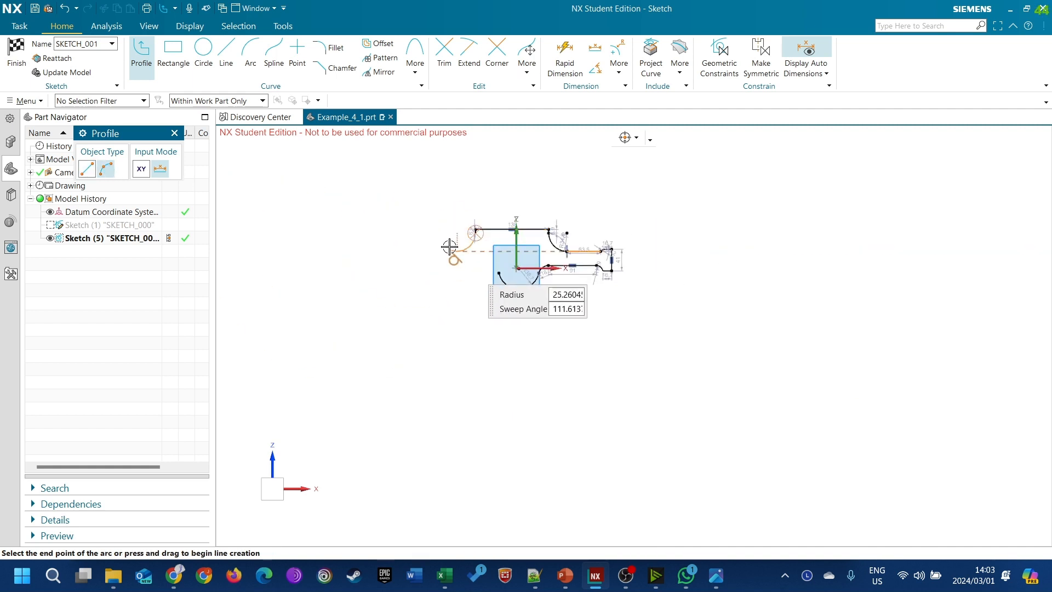
pyautogui.scroll(2, 441, 253)
pyautogui.scroll(3, 433, 240)
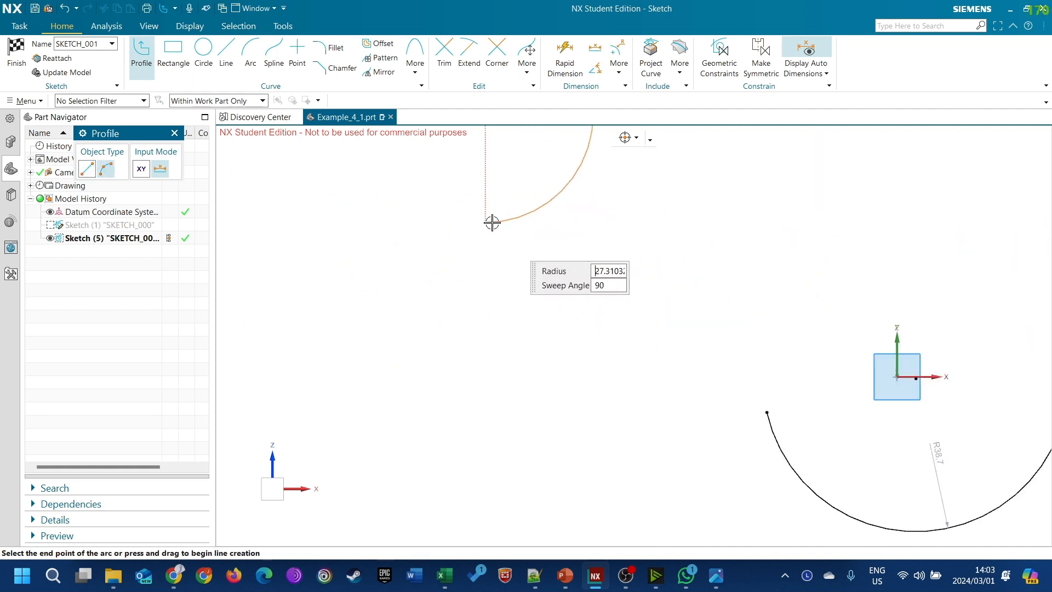
pyautogui.click(487, 225)
pyautogui.scroll(-3, 487, 225)
pyautogui.click(106, 168)
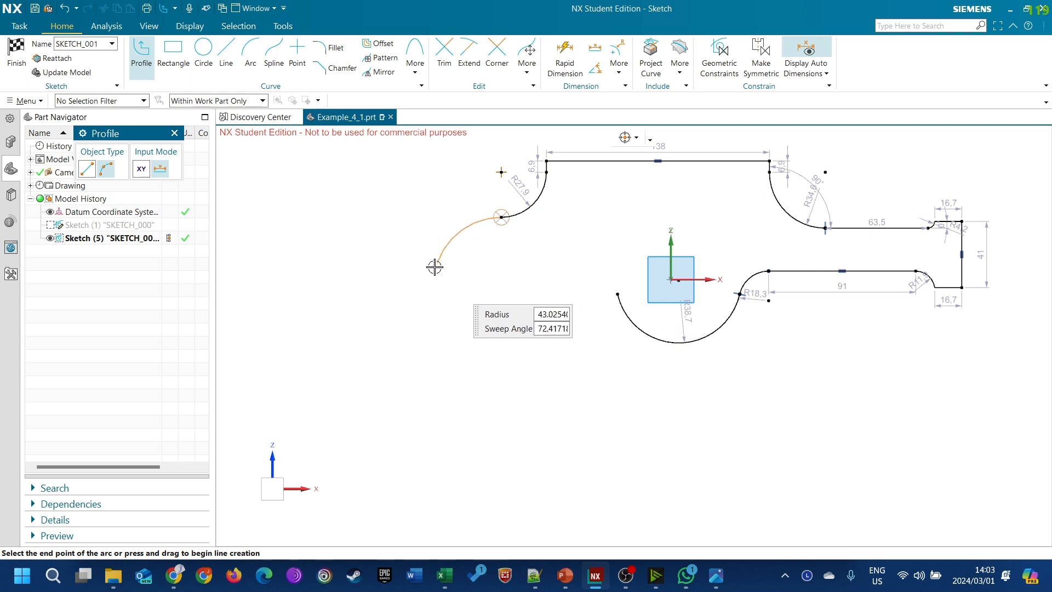
pyautogui.click(404, 300)
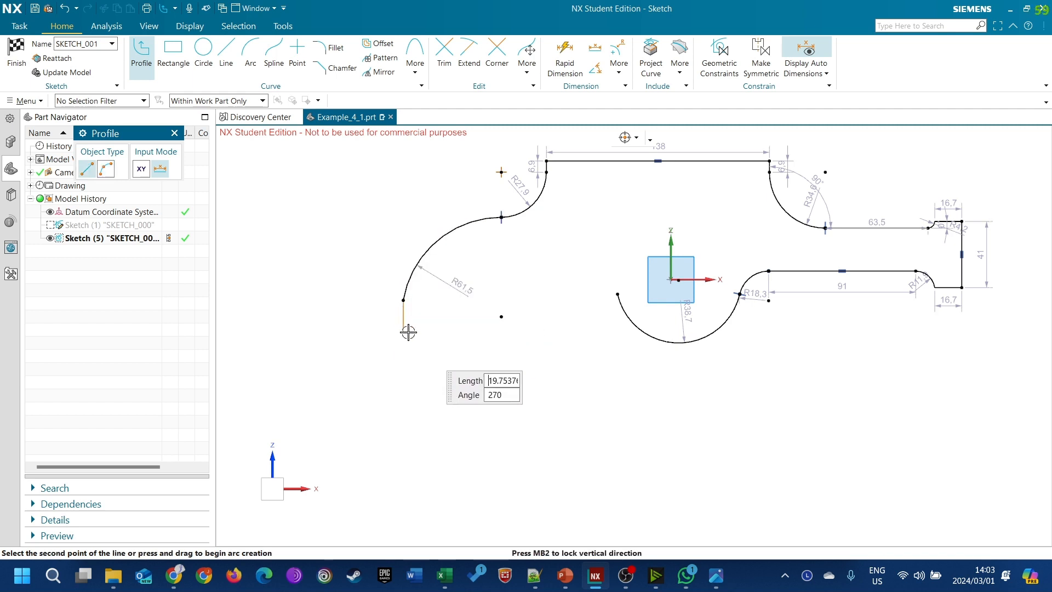
# Step: Outline the spout mouth with a vertical line about 19.9 mm down, a bottom edge about 46 mm rightward and a line about 19.9 mm up
pyautogui.click(407, 332)
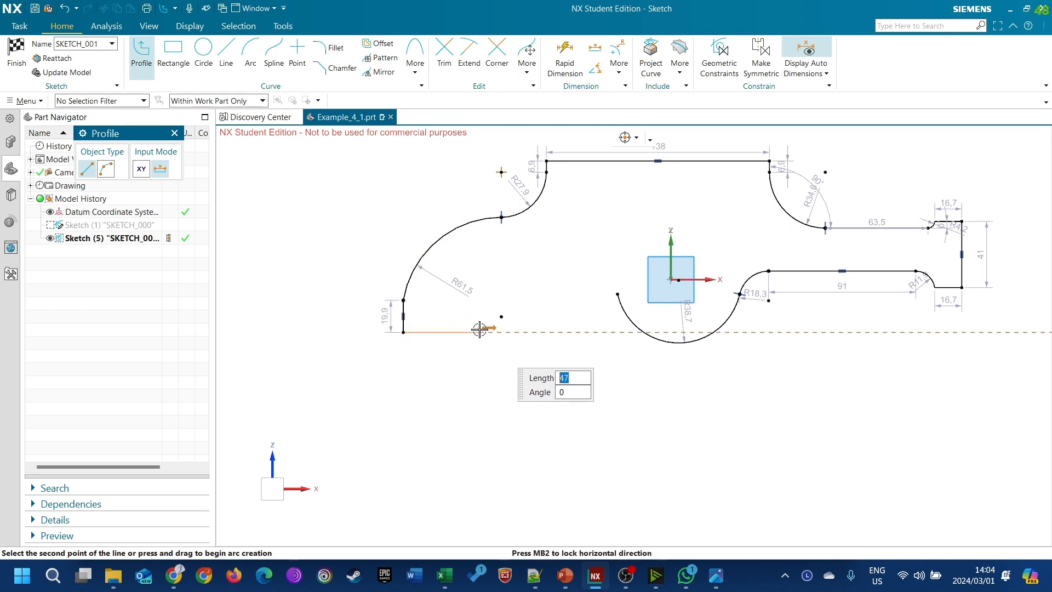
pyautogui.click(477, 332)
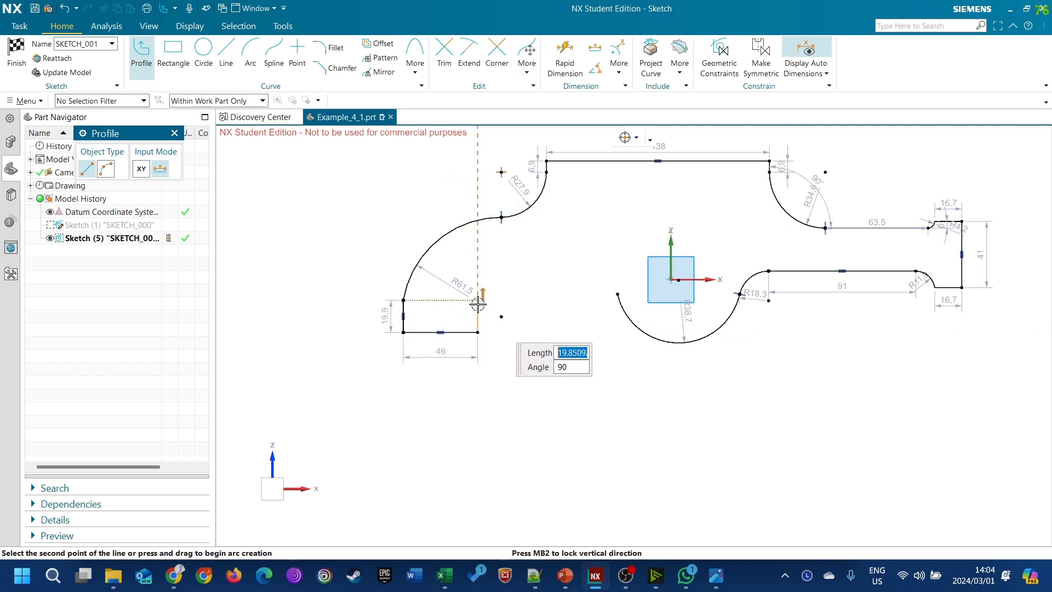
pyautogui.click(478, 301)
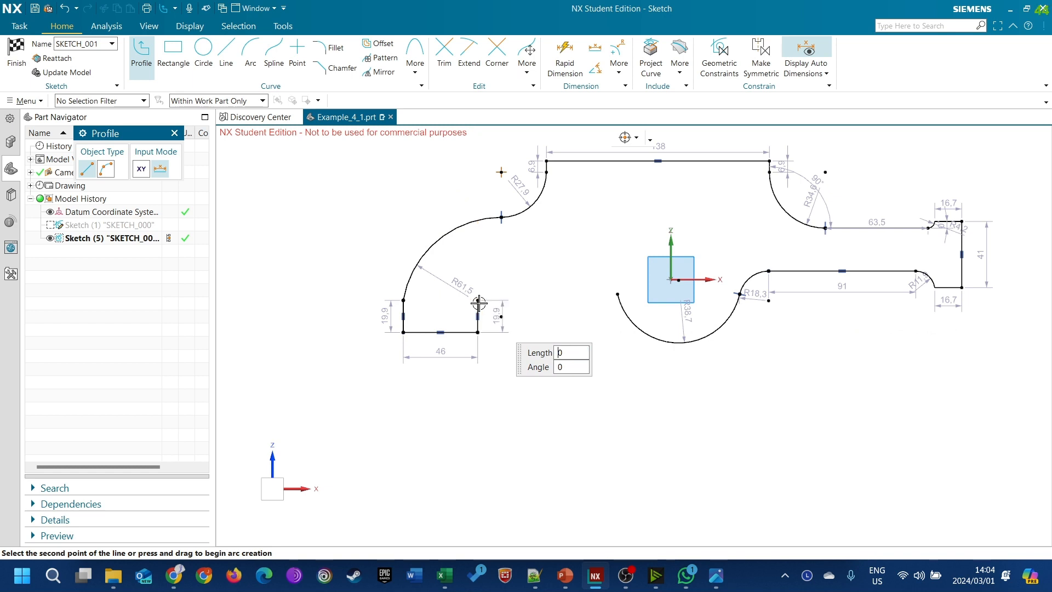
# Step: Continue from the spout's inner line with a tangent quarter arc of about 12 mm radius and a horizontal line about 65.7 mm rightward
pyautogui.click(106, 169)
pyautogui.scroll(4, 502, 288)
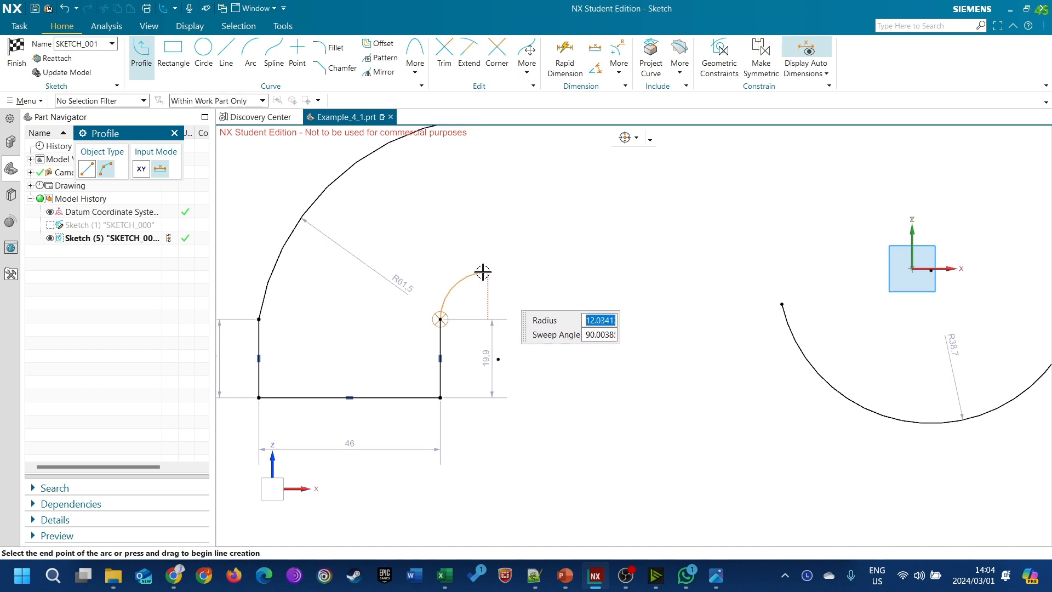
pyautogui.click(482, 272)
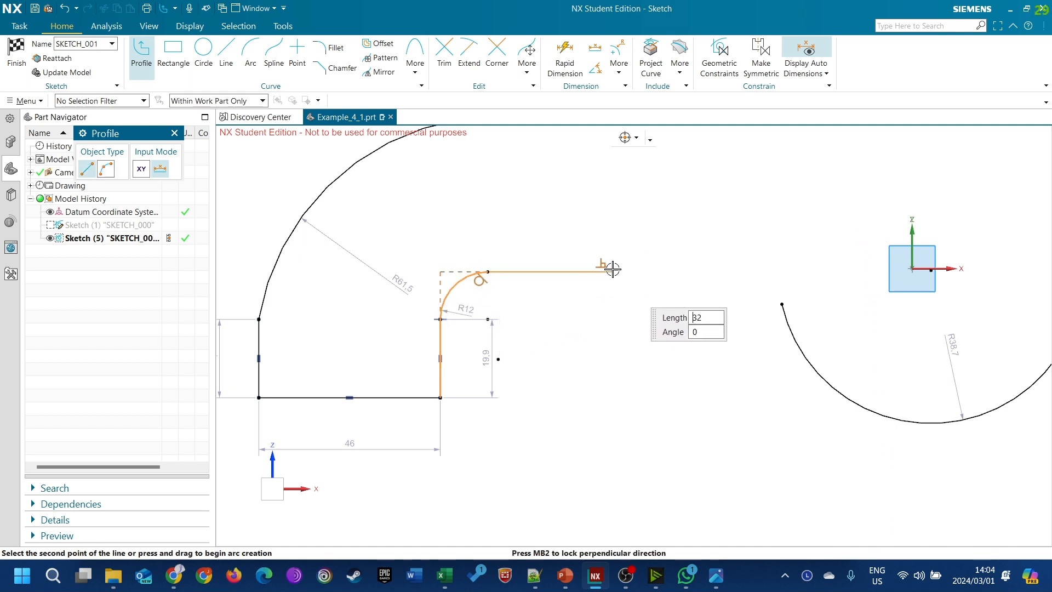
pyautogui.scroll(-2, 550, 257)
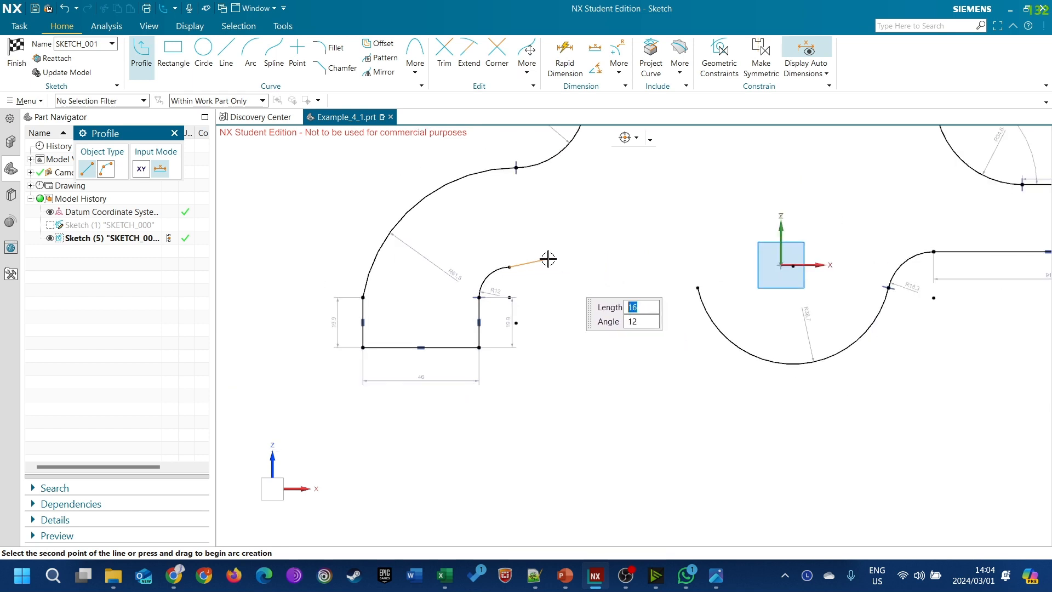
pyautogui.scroll(3, 693, 265)
pyautogui.scroll(-2, 644, 267)
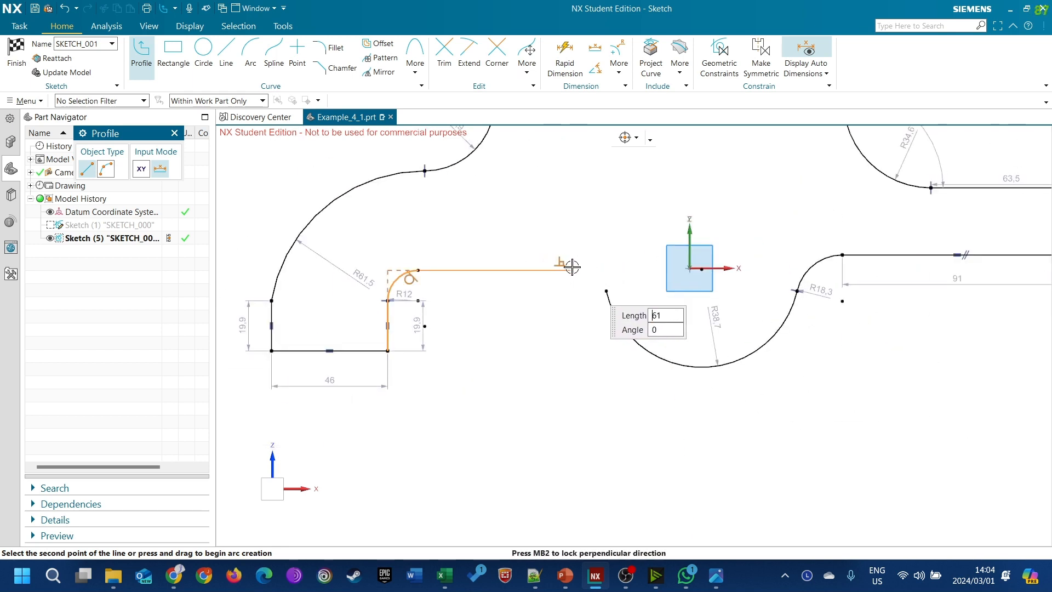
pyautogui.scroll(2, 568, 263)
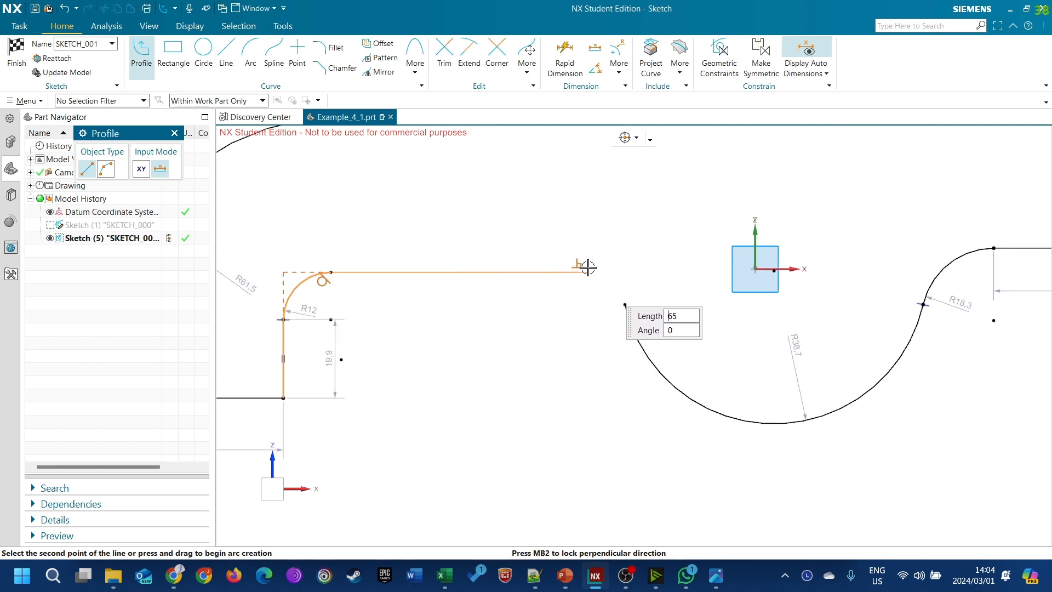
pyautogui.click(590, 268)
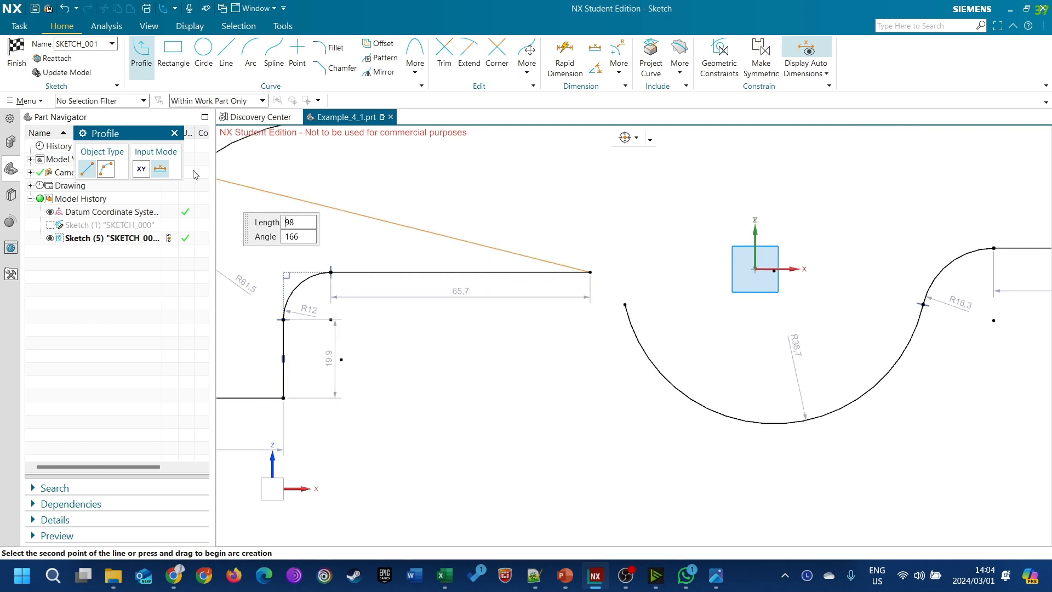
# Step: Close the tap outline with an arc of about 8.8 mm radius to the open end of the large lower arc, and end the Profile command
pyautogui.click(115, 172)
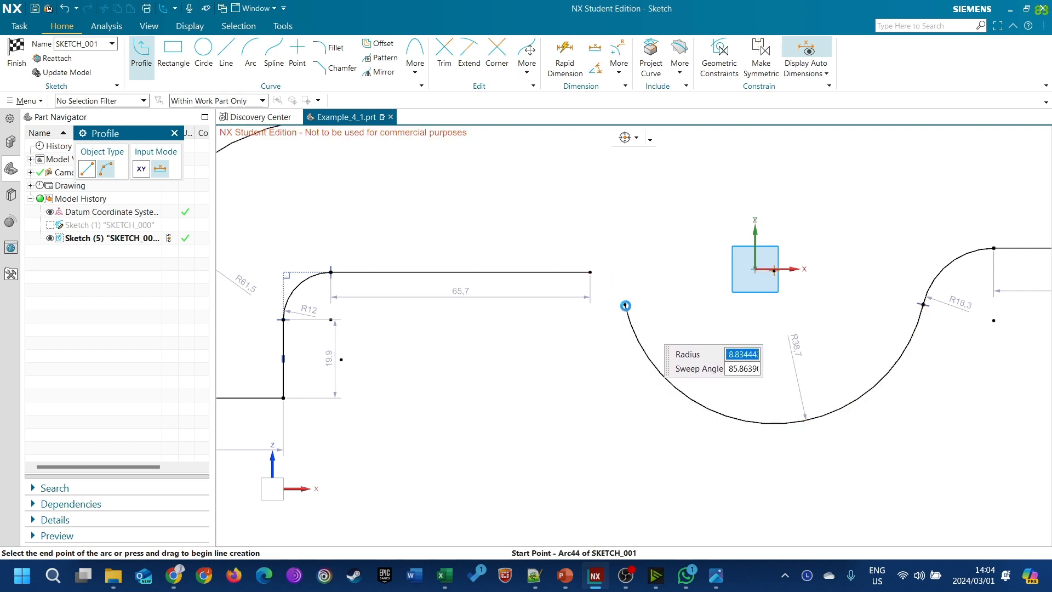
pyautogui.click(626, 305)
pyautogui.click(174, 134)
pyautogui.scroll(-5, 374, 379)
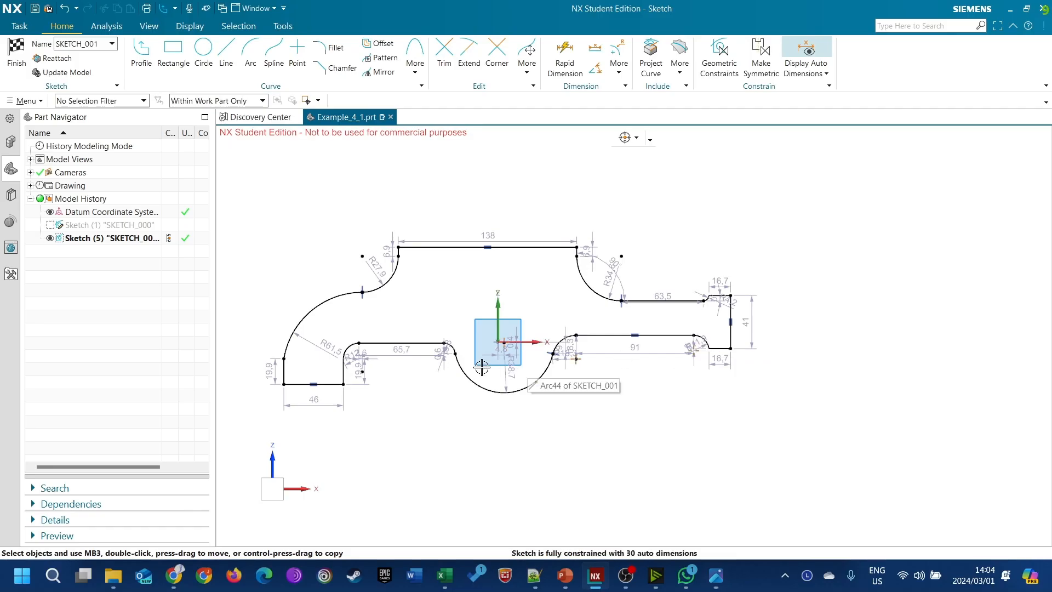
# Step: Make the lower horizontal lines on both sides of the large arc collinear with the sketch's horizontal axis
pyautogui.keyDown('shift'); pyautogui.moveTo(770, 333); pyautogui.dragTo(868, 326, button='middle'); pyautogui.keyUp('shift')
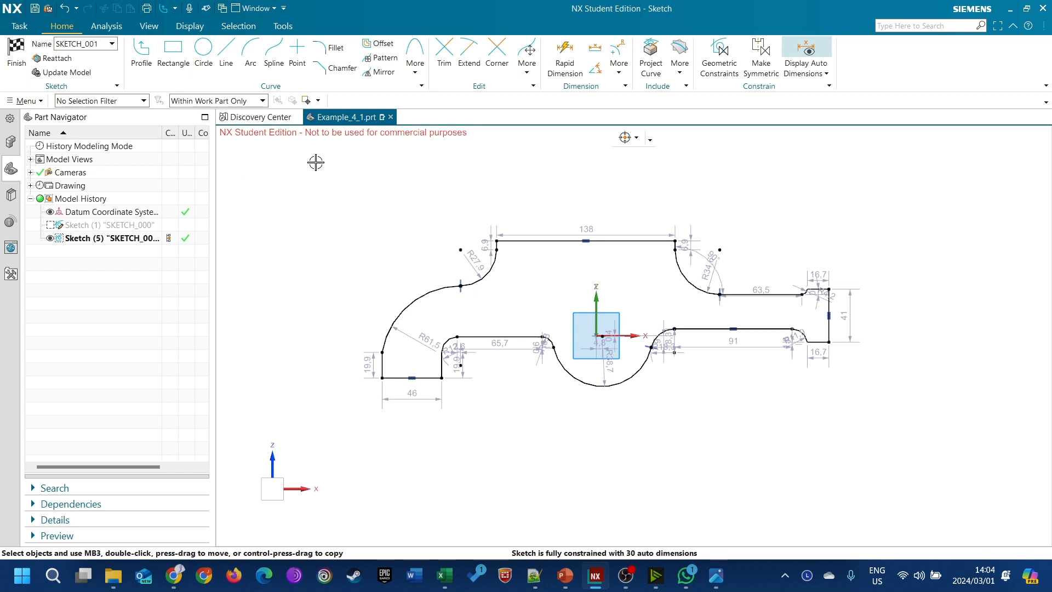
pyautogui.scroll(2, 630, 384)
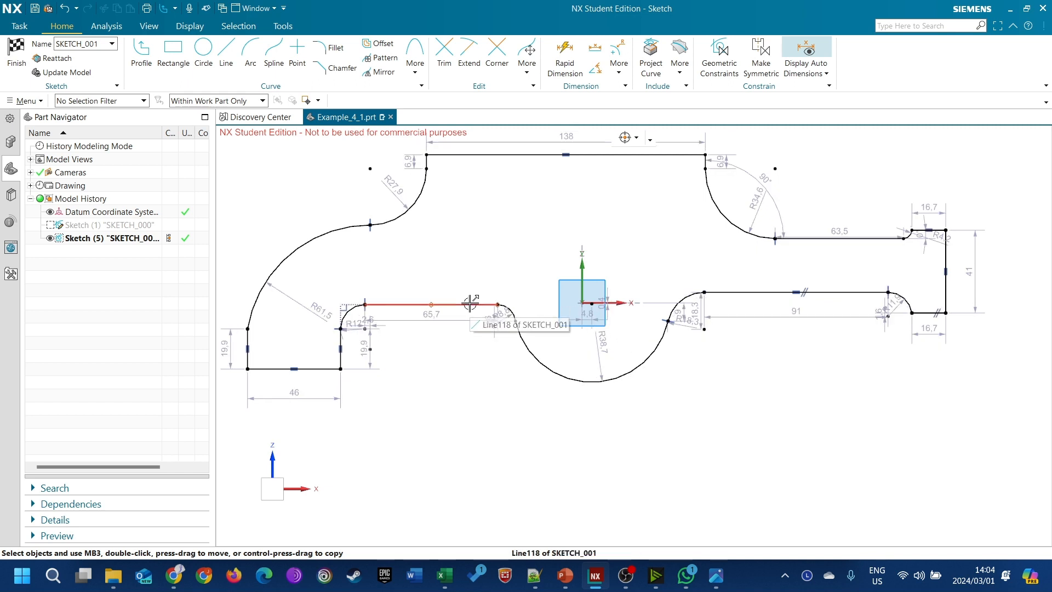
pyautogui.click(470, 303)
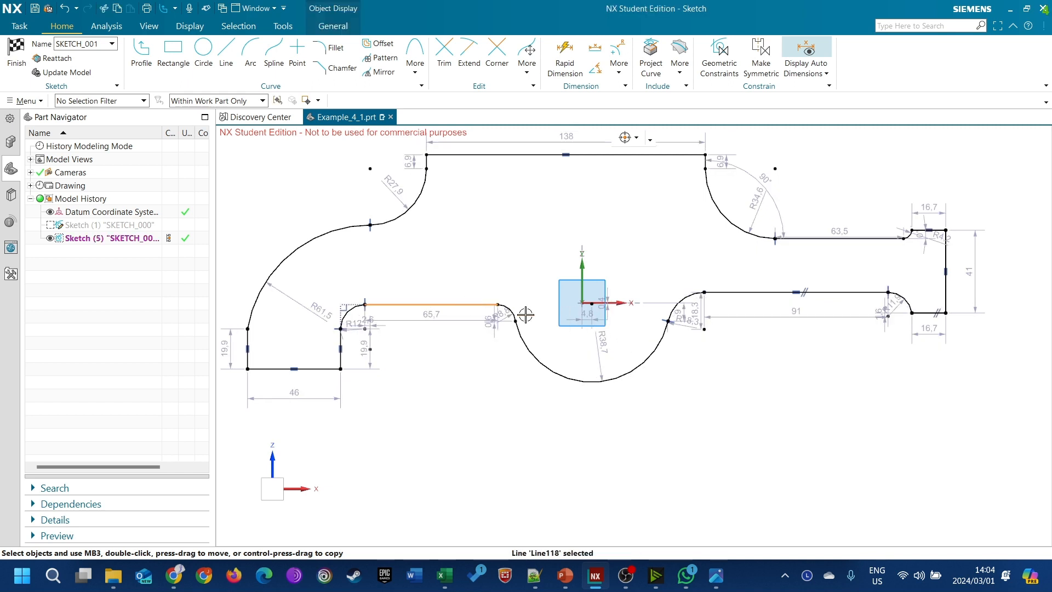
pyautogui.click(621, 303)
pyautogui.click(754, 294)
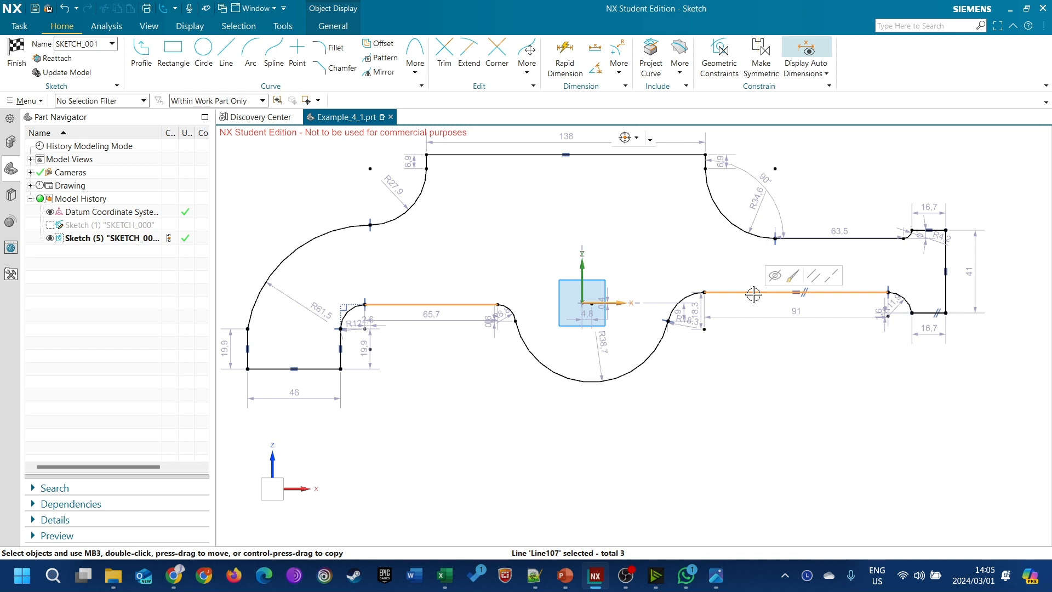
pyautogui.click(833, 281)
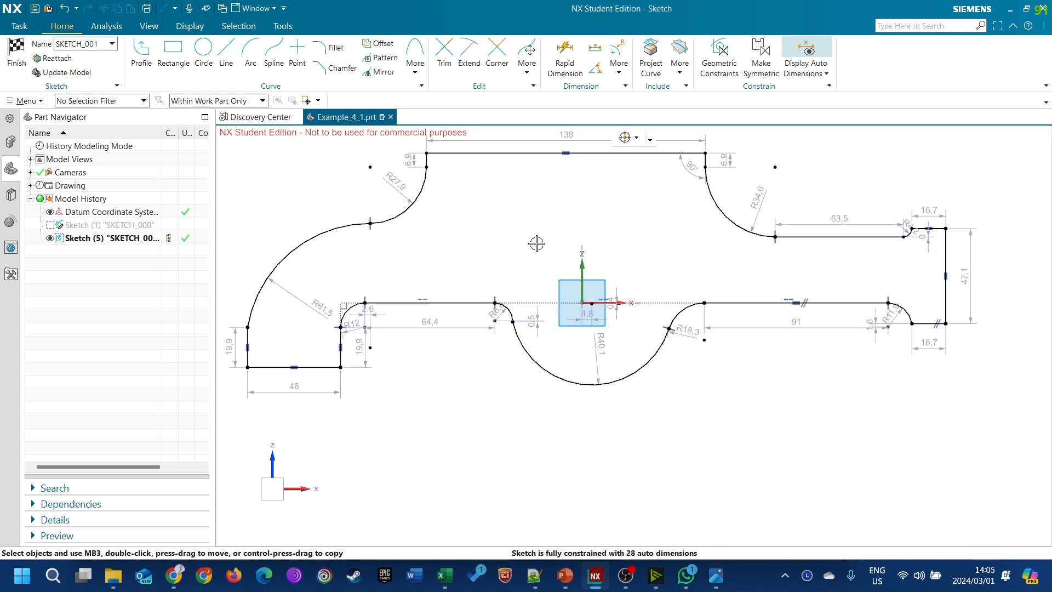
pyautogui.press('c')
pyautogui.click(529, 334)
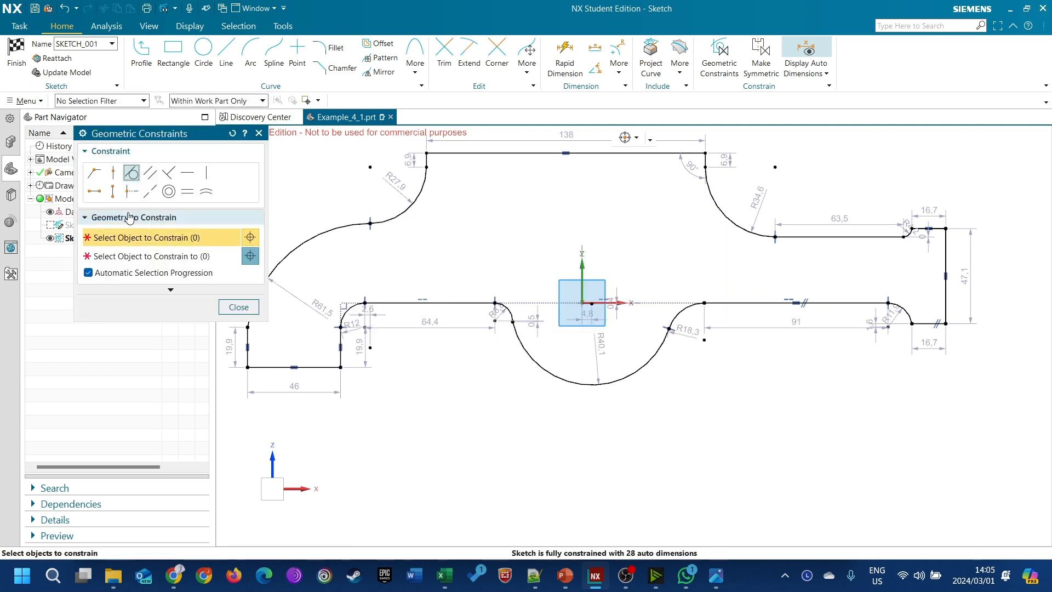
pyautogui.click(236, 307)
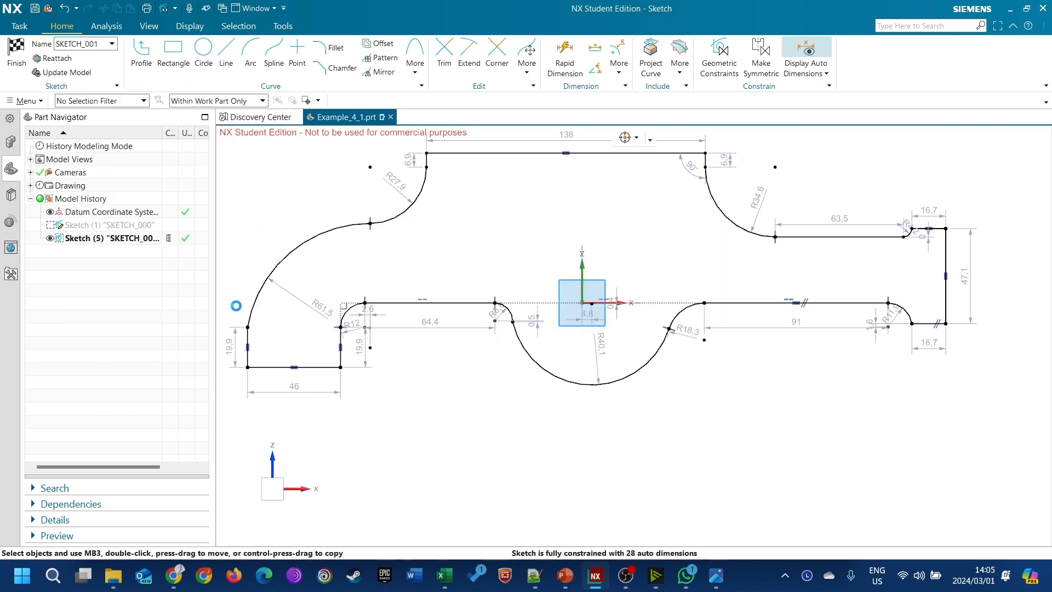
pyautogui.click(387, 300)
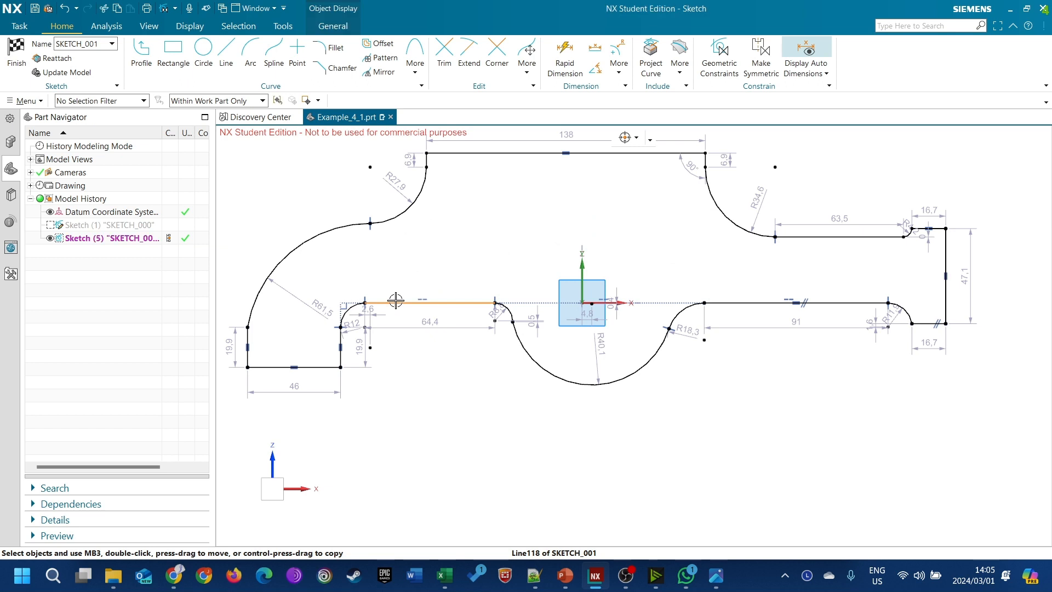
pyautogui.click(521, 342)
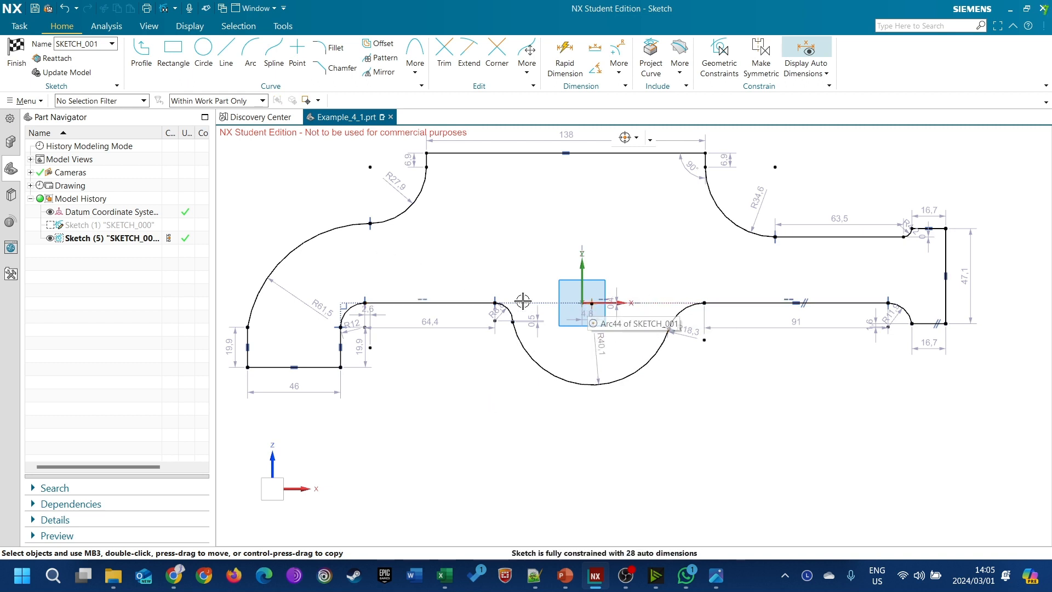
# Step: Constrain the centre of the large lower arc to be coincident with the sketch origin
pyautogui.scroll(2, 622, 312)
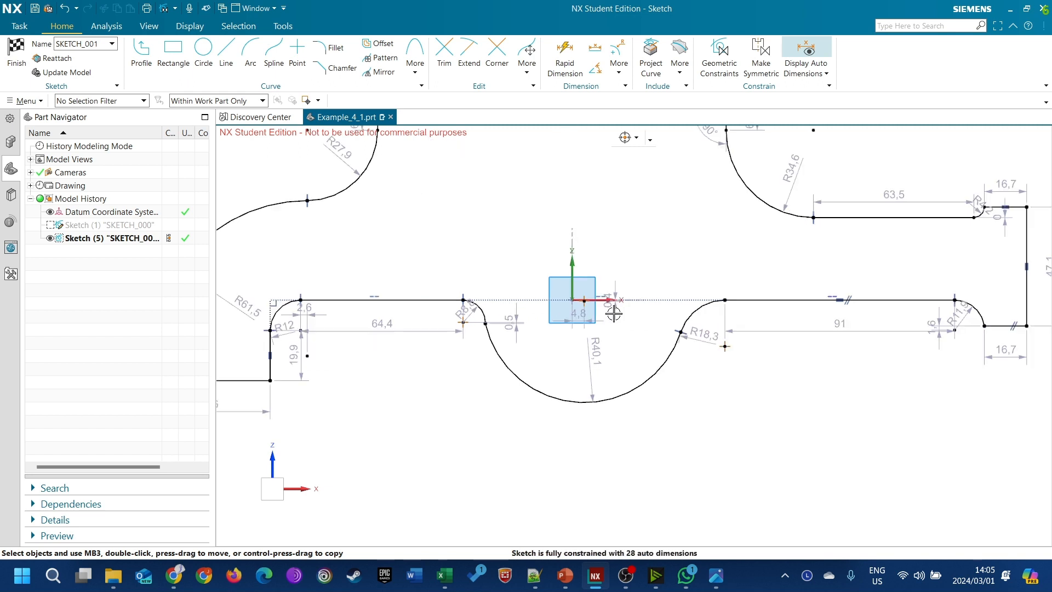
pyautogui.rightClick(575, 300)
pyautogui.click(608, 308)
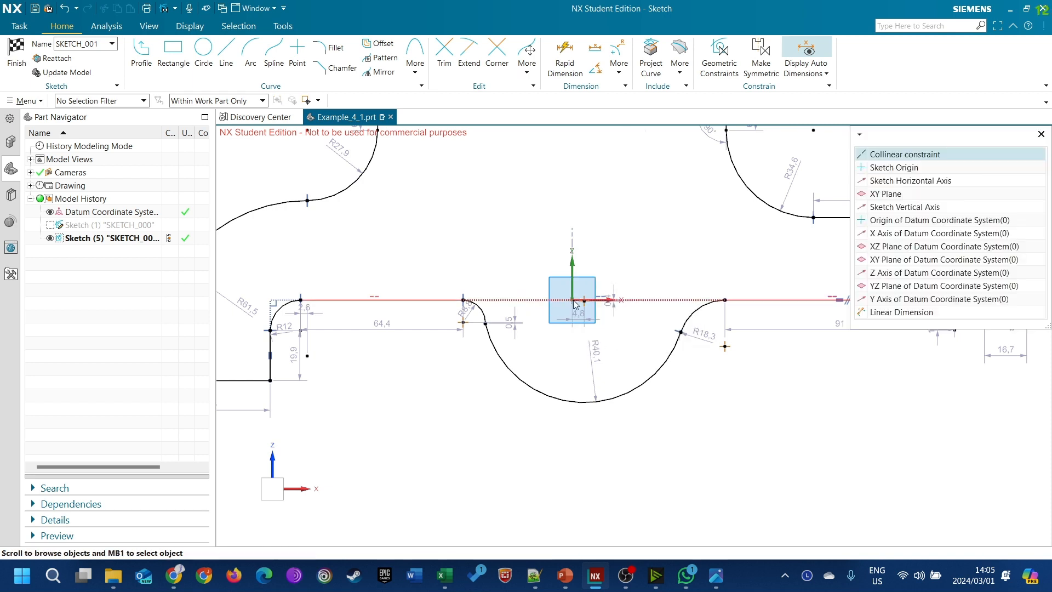
pyautogui.click(897, 168)
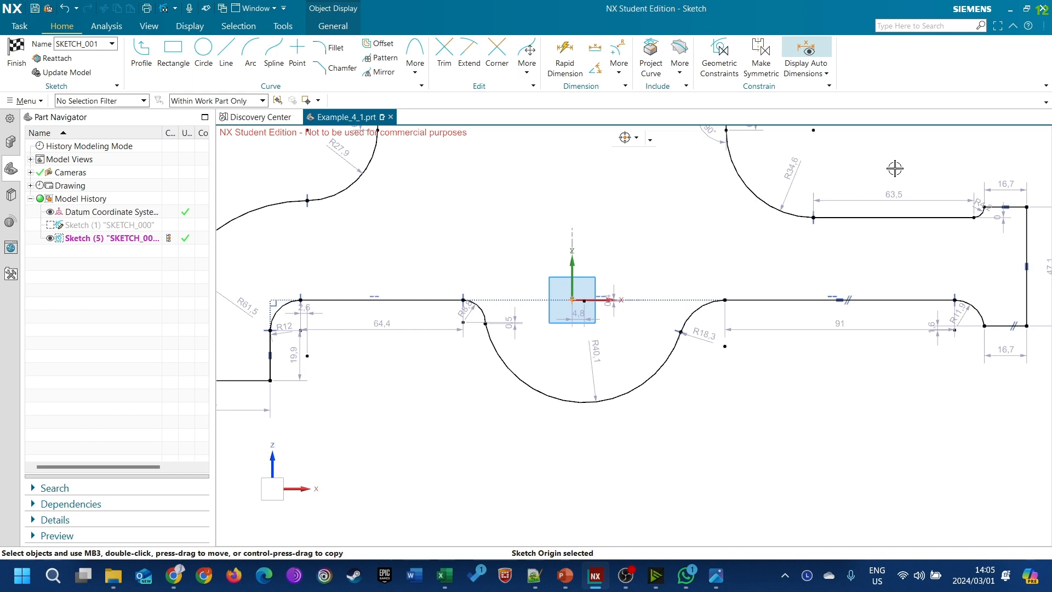
pyautogui.click(584, 300)
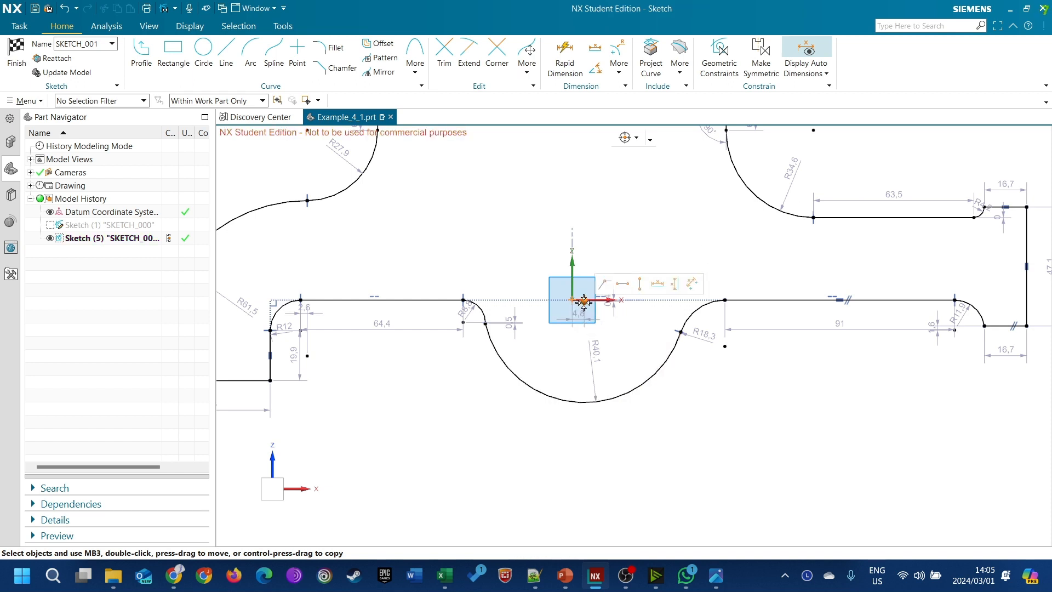
pyautogui.click(605, 288)
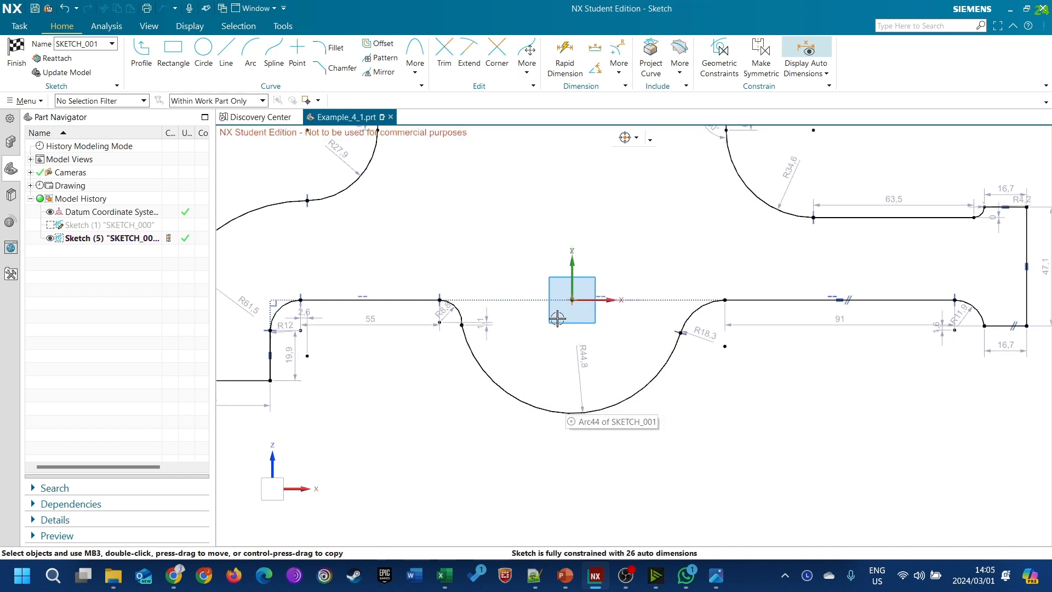
# Step: Make the small arc on the left of the bowl tangent to the large lower arc
pyautogui.scroll(2, 488, 346)
pyautogui.click(453, 307)
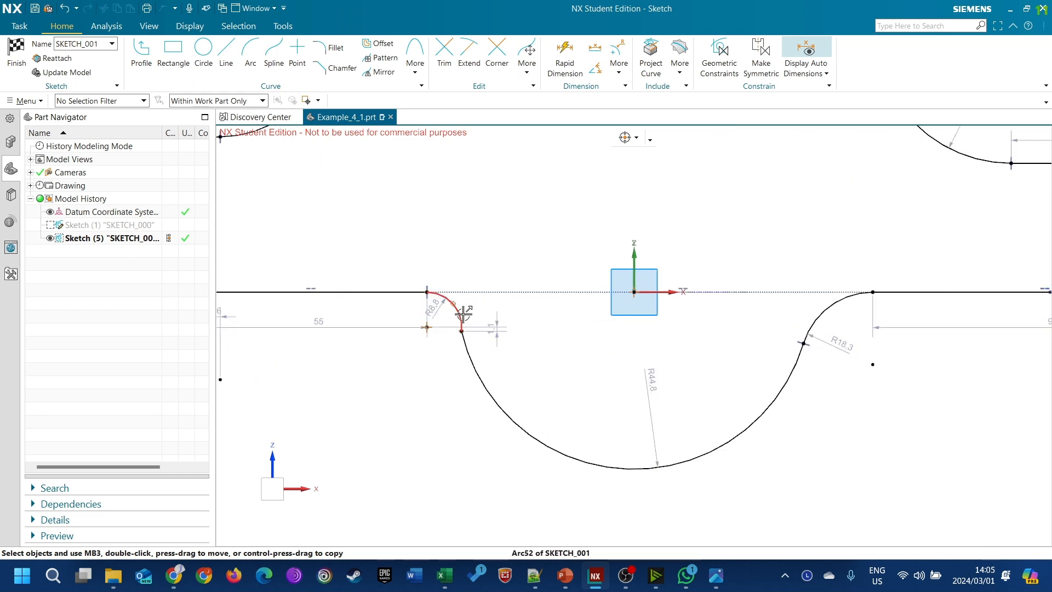
pyautogui.click(482, 383)
pyautogui.click(575, 357)
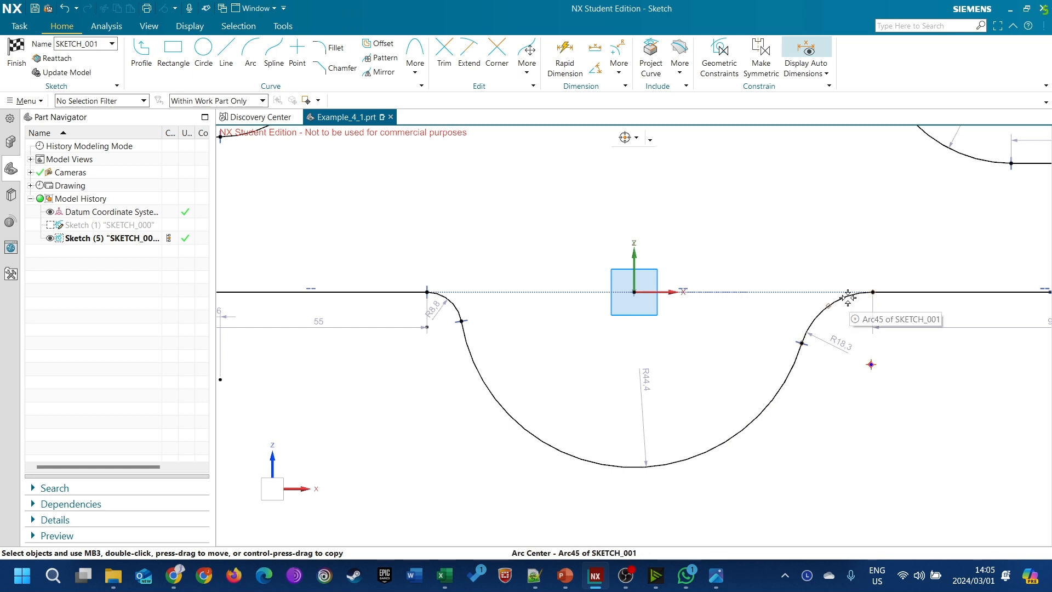
# Step: Reshape the arc right of the bowl to a radius of about 21.6 mm and make it tangent to the adjoining horizontal line
pyautogui.moveTo(847, 301); pyautogui.dragTo(822, 315)
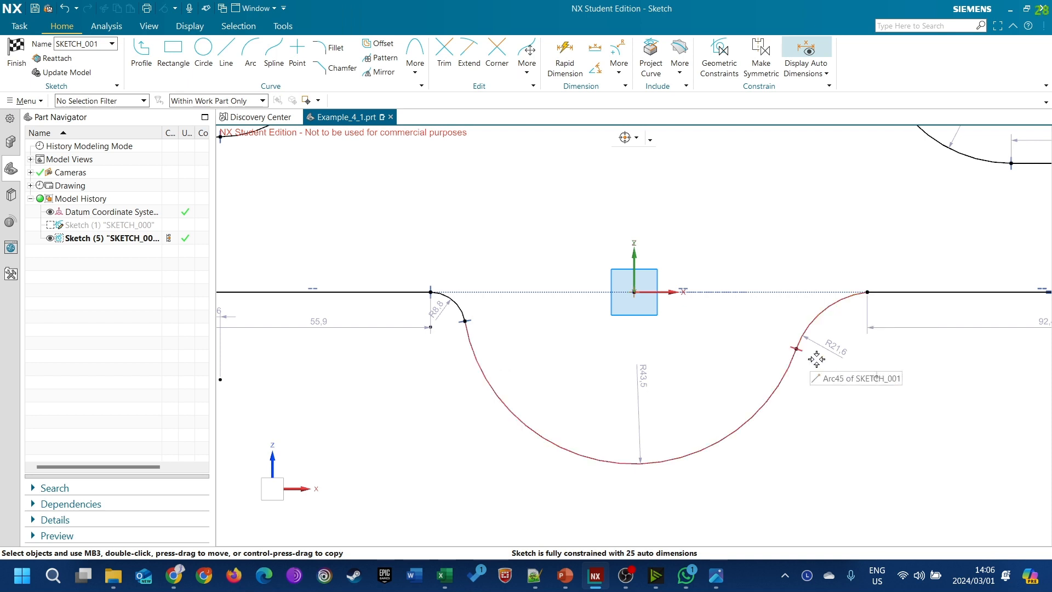
pyautogui.click(823, 309)
pyautogui.click(916, 293)
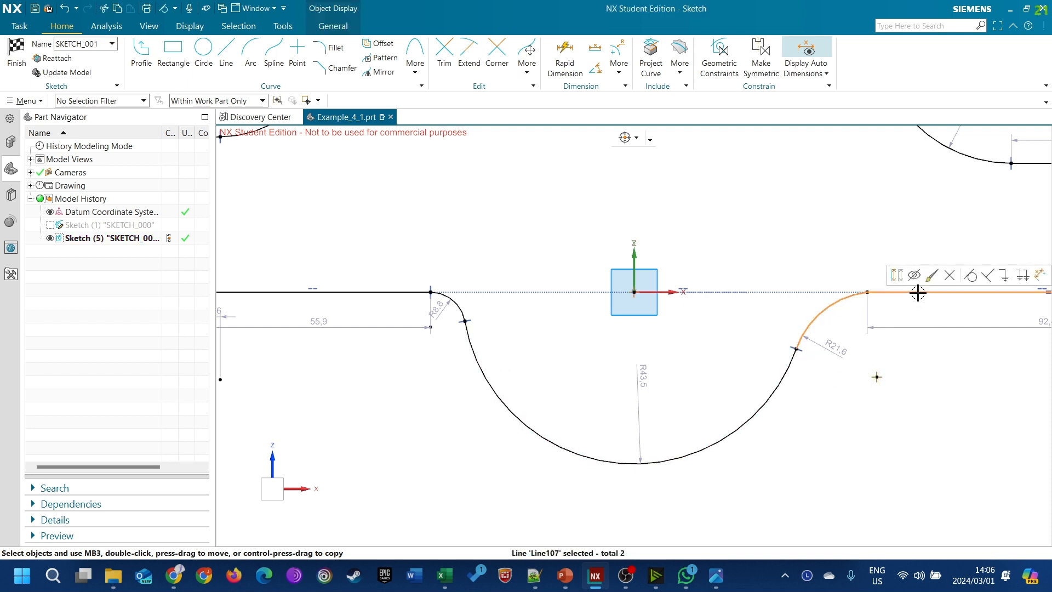
pyautogui.click(969, 279)
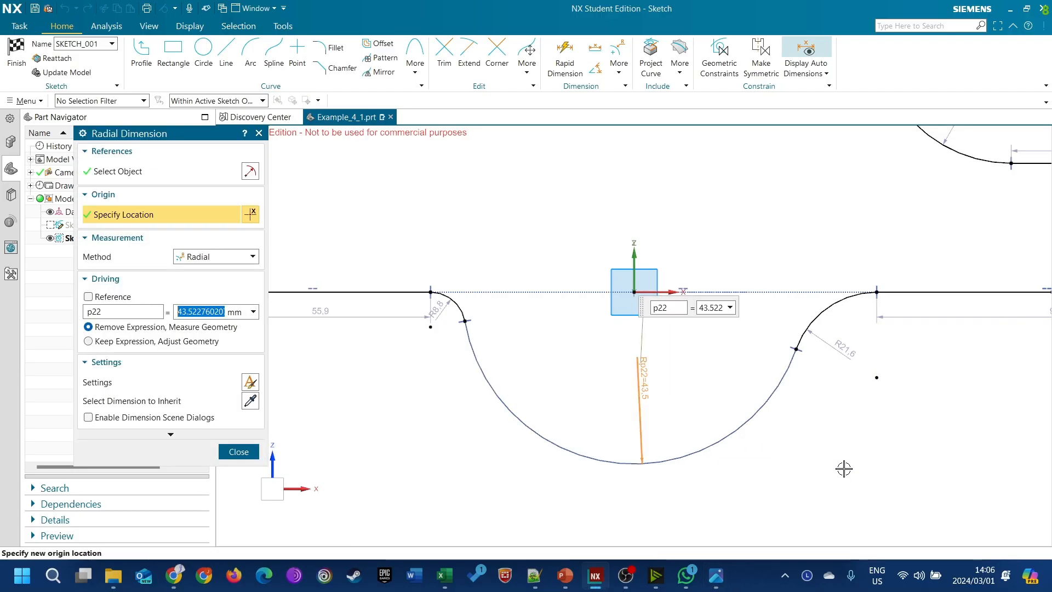
# Step: Set the radius of the large lower arc to 15 mm
pyautogui.write('15')
pyautogui.press('Return')
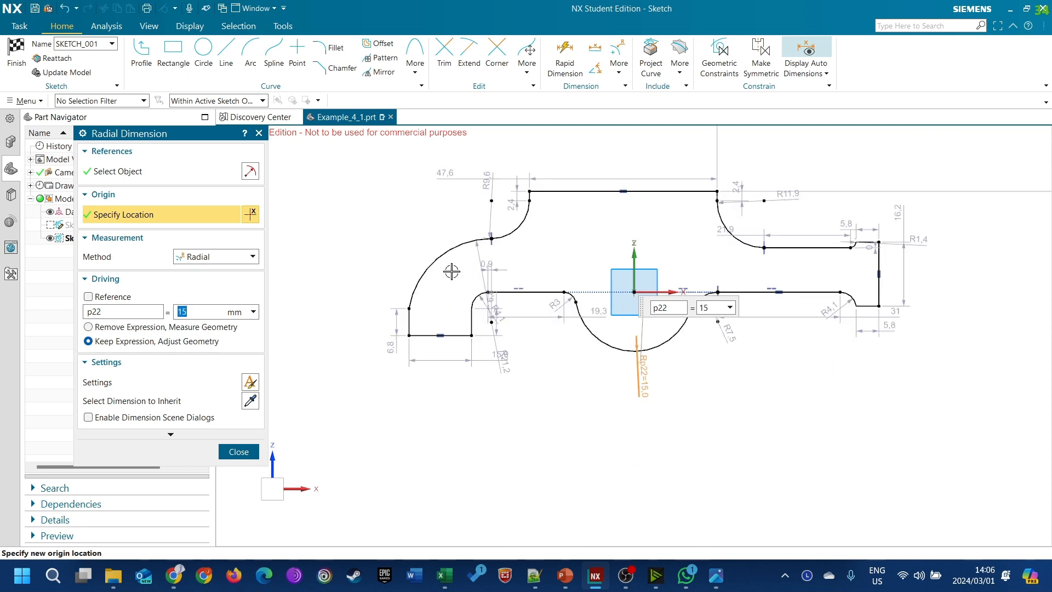
# Step: Make the two small arcs on either side of the bowl equal in radius
pyautogui.click(240, 452)
pyautogui.scroll(3, 660, 292)
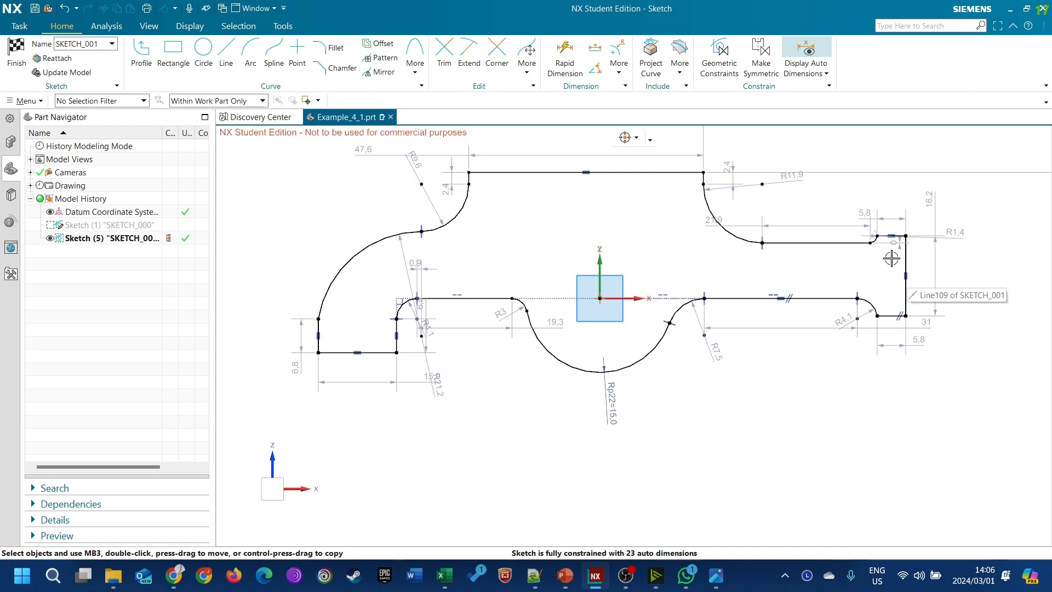
pyautogui.scroll(1, 556, 298)
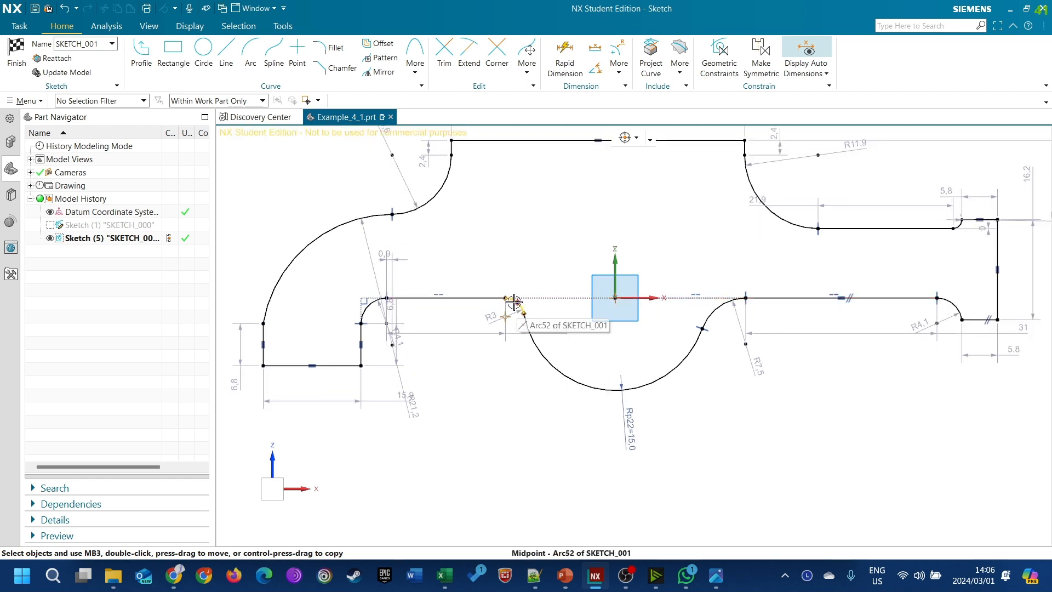
pyautogui.scroll(2, 519, 302)
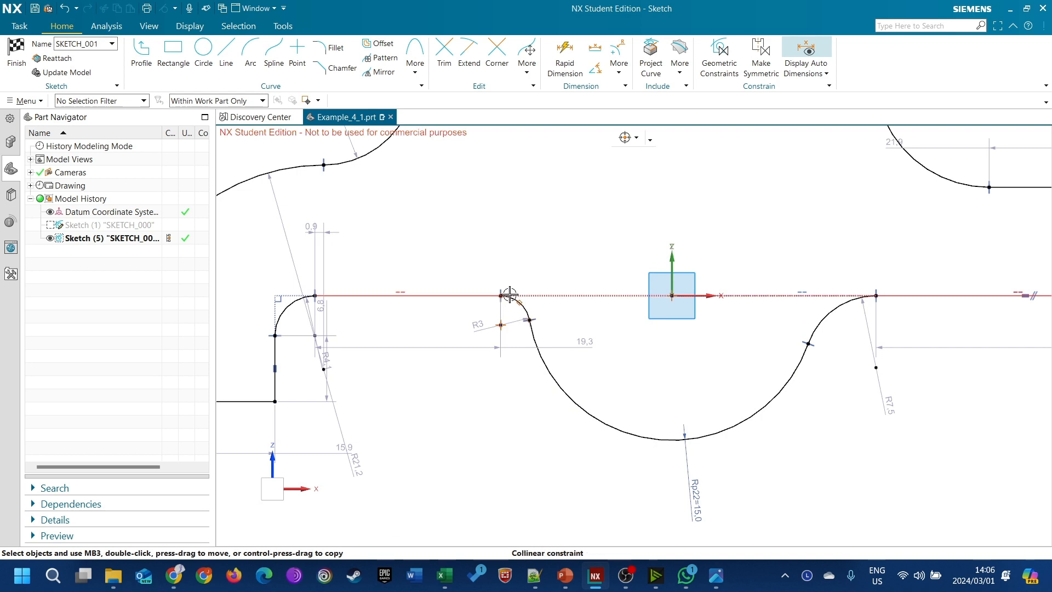
pyautogui.scroll(2, 515, 302)
pyautogui.click(539, 303)
pyautogui.scroll(-4, 539, 303)
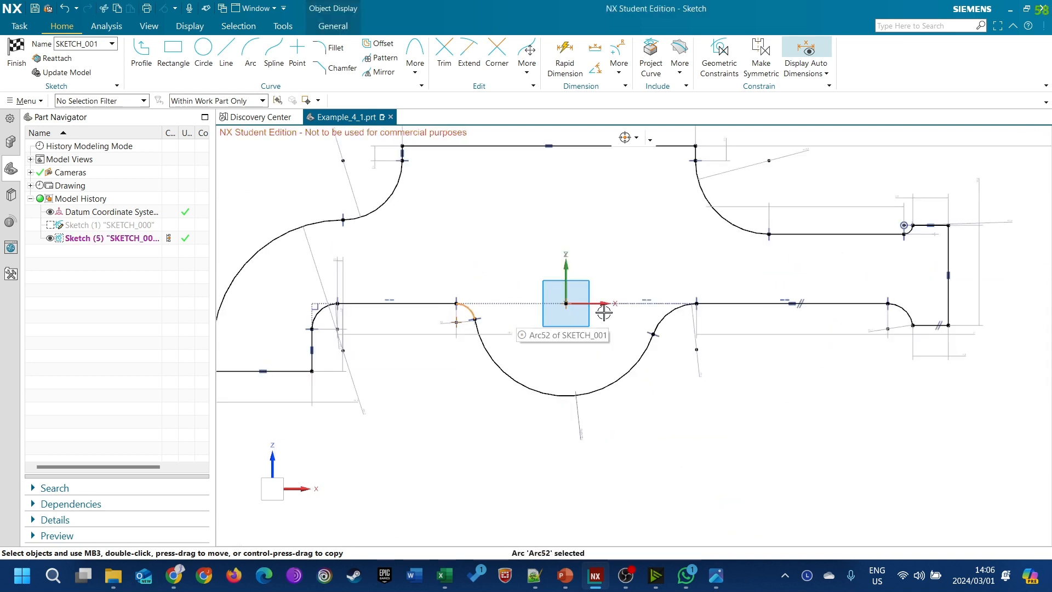
pyautogui.scroll(4, 603, 329)
pyautogui.click(540, 352)
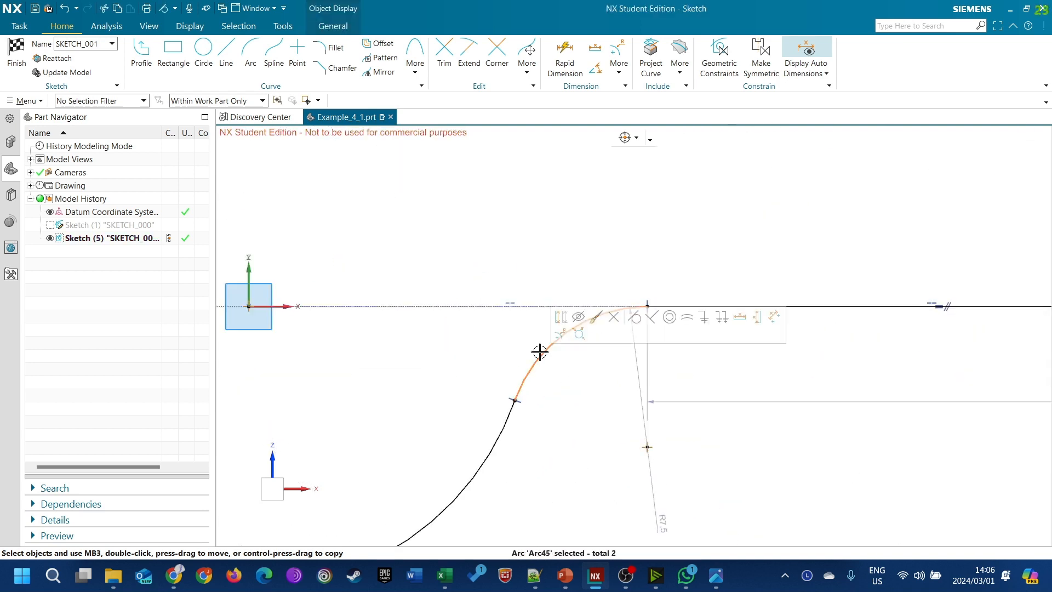
pyautogui.click(688, 318)
pyautogui.scroll(-5, 689, 323)
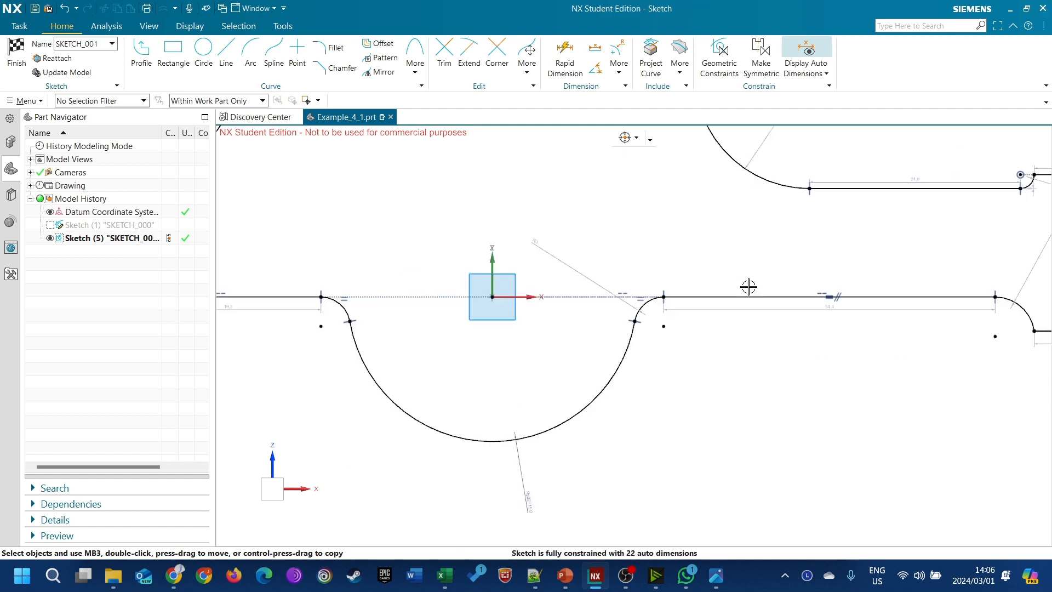
# Step: Enlarge the small arc beside the flange's upper edge to about 3 mm radius and constrain the adjoining long line horizontal
pyautogui.scroll(-1, 701, 390)
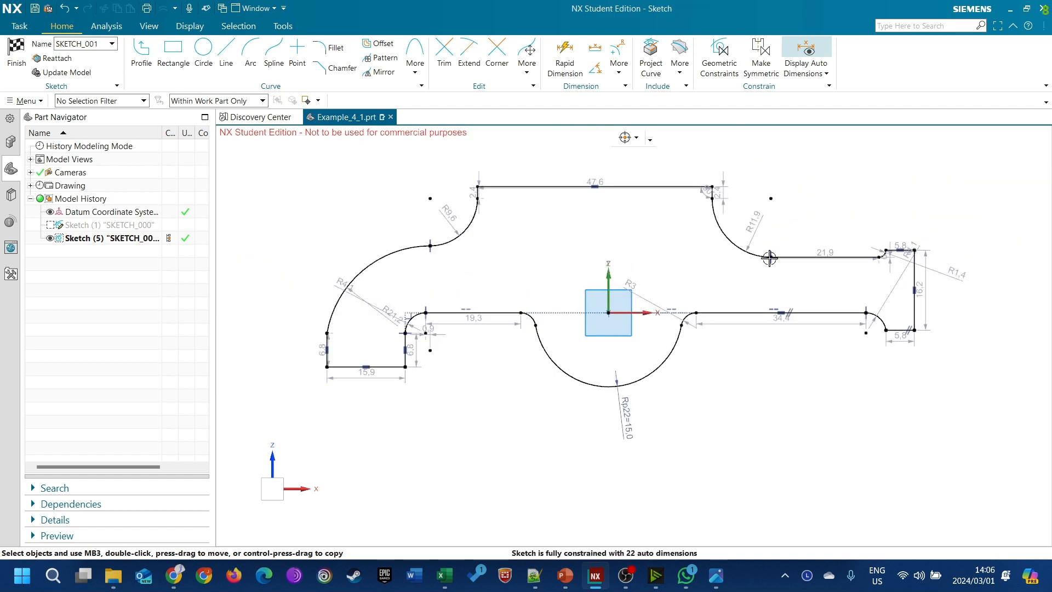
pyautogui.scroll(3, 770, 257)
pyautogui.scroll(2, 838, 241)
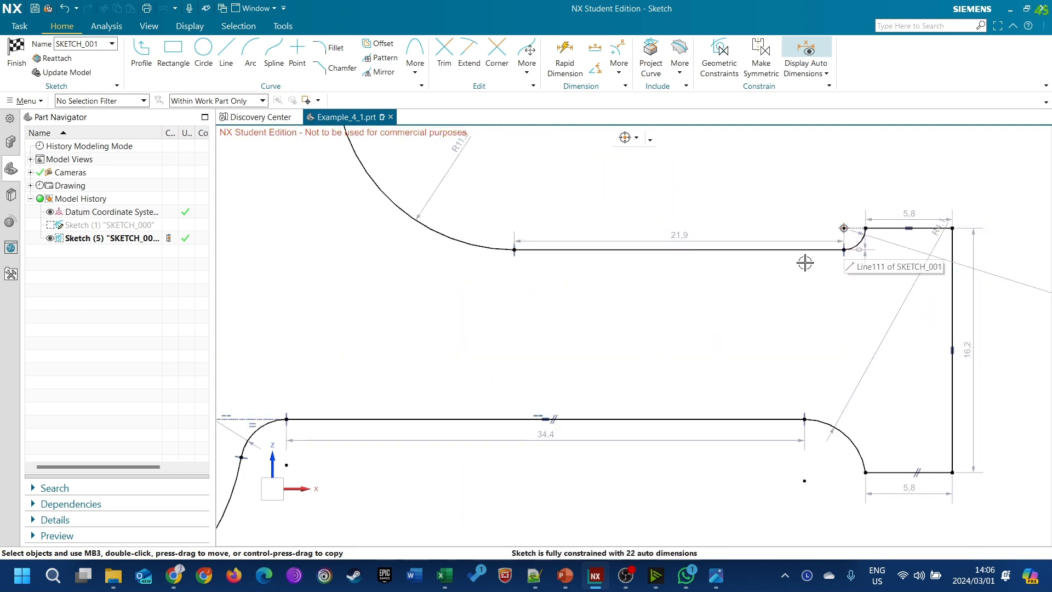
pyautogui.moveTo(844, 250)
pyautogui.mouseDown()
pyautogui.moveTo(818, 263)
pyautogui.moveTo(812, 281)
pyautogui.mouseUp()
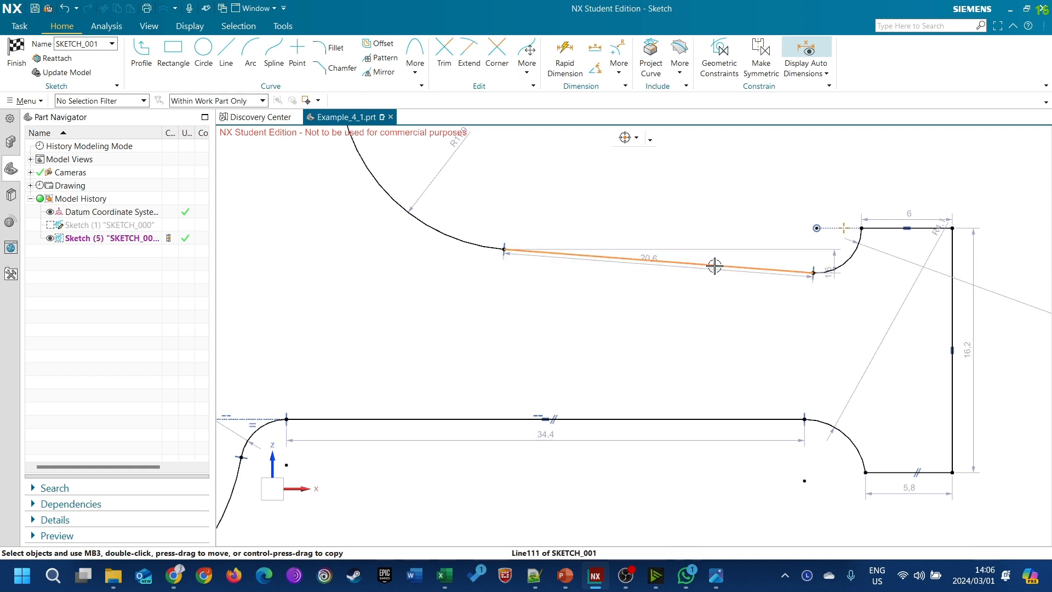
pyautogui.click(712, 265)
pyautogui.click(812, 248)
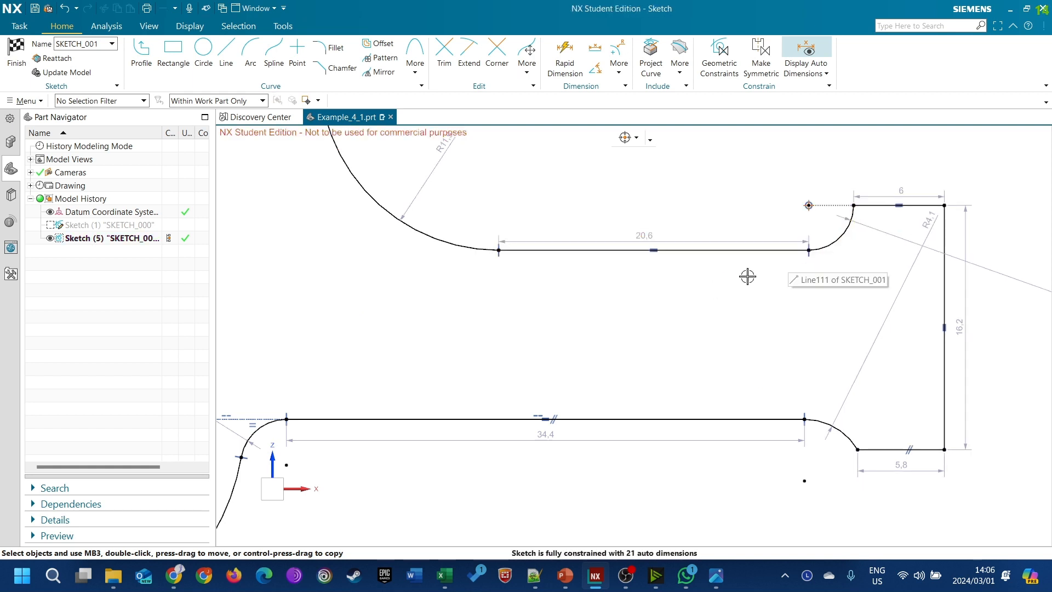
# Step: Delete the parallel constraint between the long lower line and the flange's lower edge, and constrain that short edge horizontal
pyautogui.scroll(-3, 744, 338)
pyautogui.scroll(2, 734, 351)
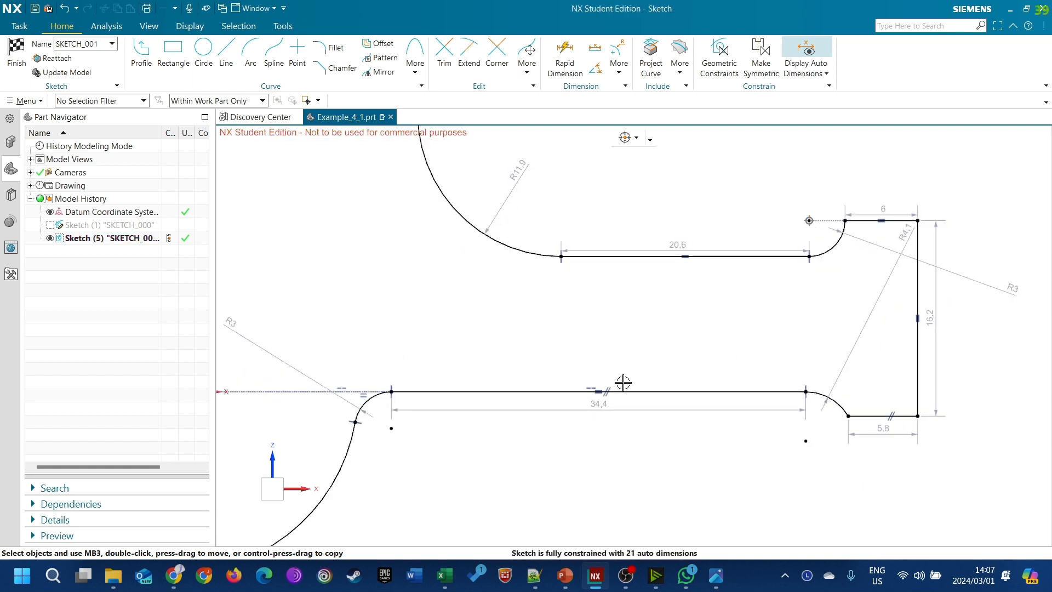
pyautogui.press('Delete')
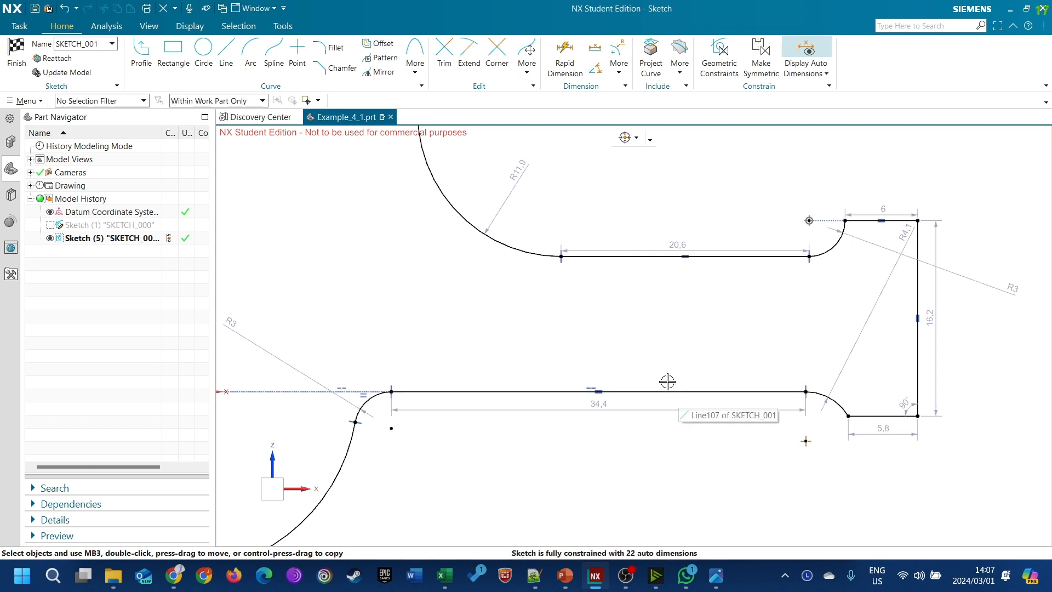
pyautogui.click(869, 415)
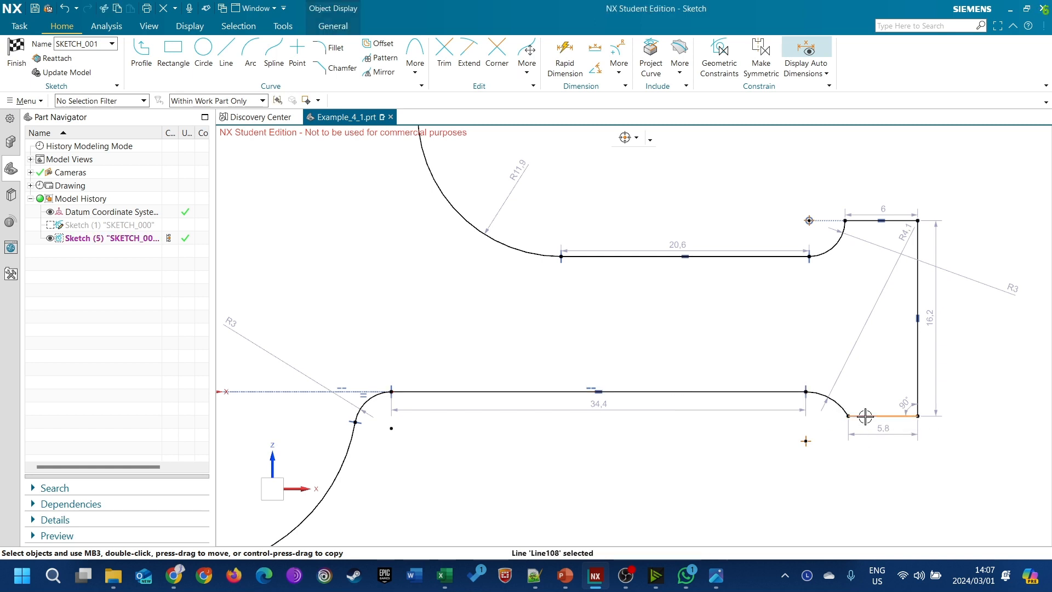
pyautogui.press('Escape')
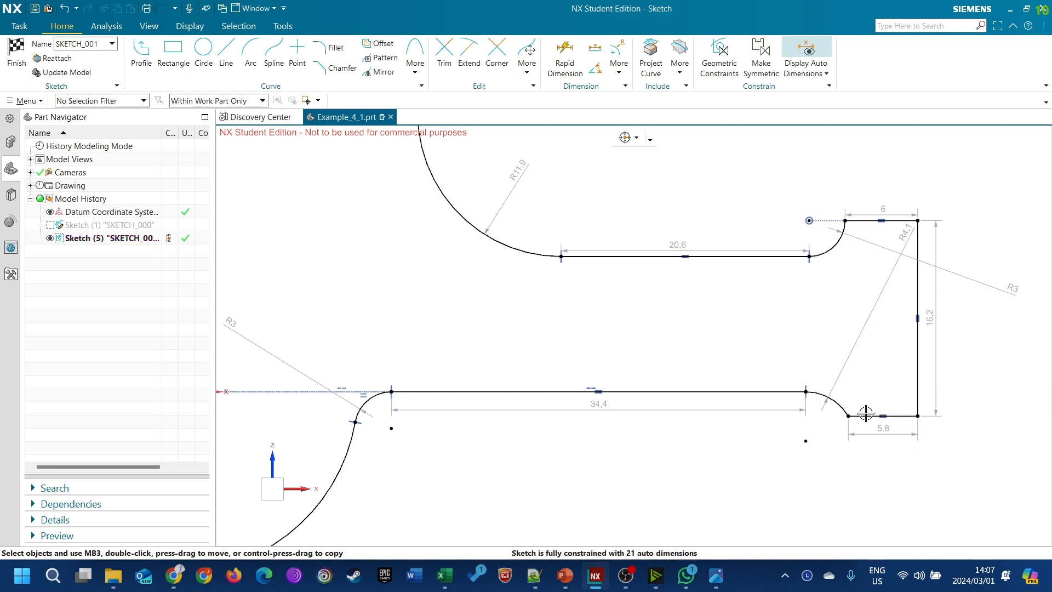
# Step: Set the radius of the small arc right of the bowl to 10 mm
pyautogui.scroll(-2, 916, 397)
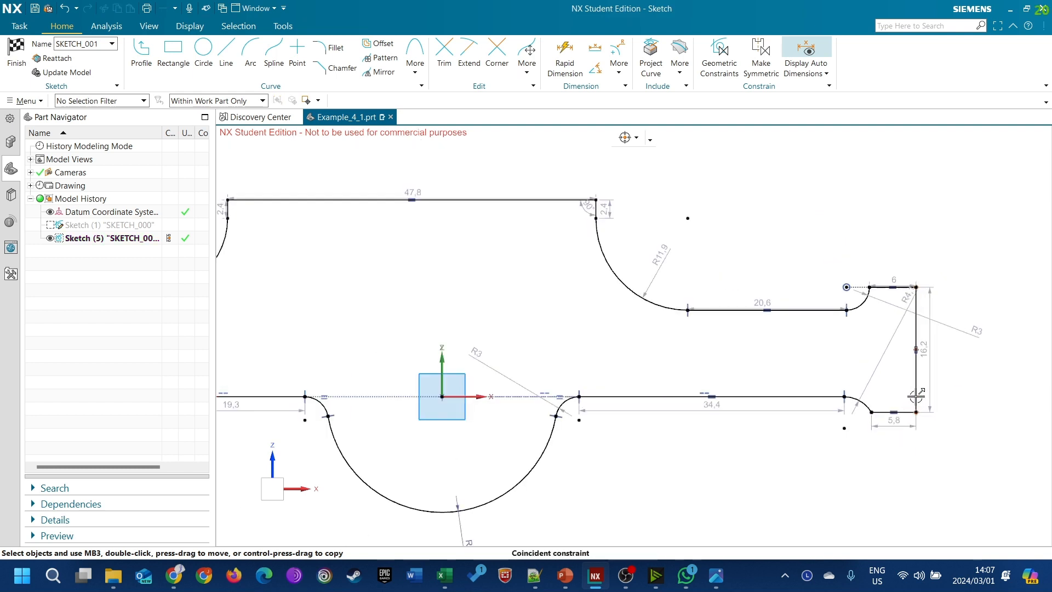
pyautogui.scroll(2, 631, 384)
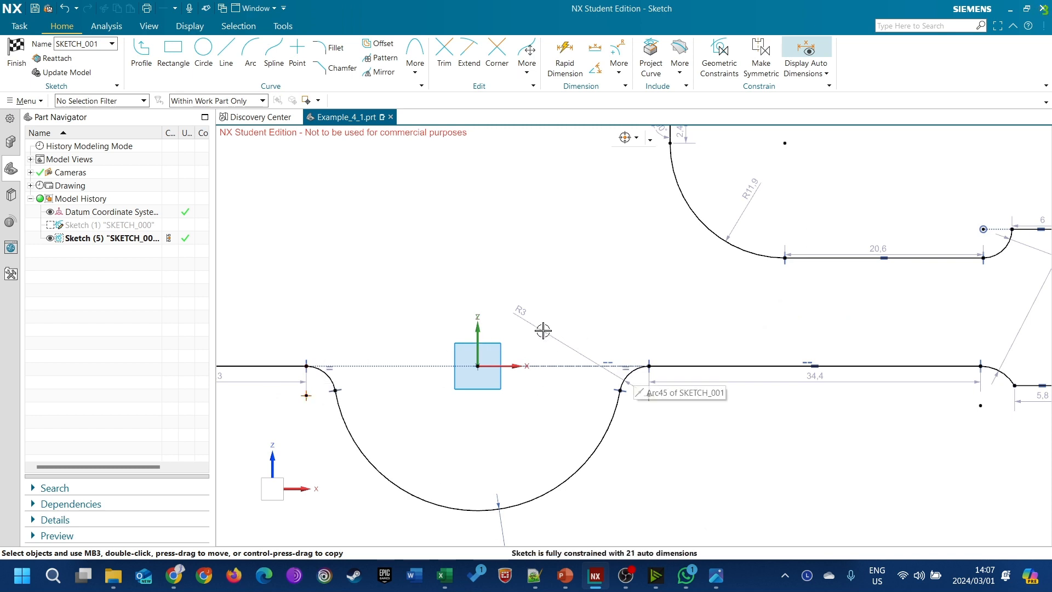
pyautogui.moveTo(543, 331); pyautogui.dragTo(566, 308)
pyautogui.doubleClick(566, 308)
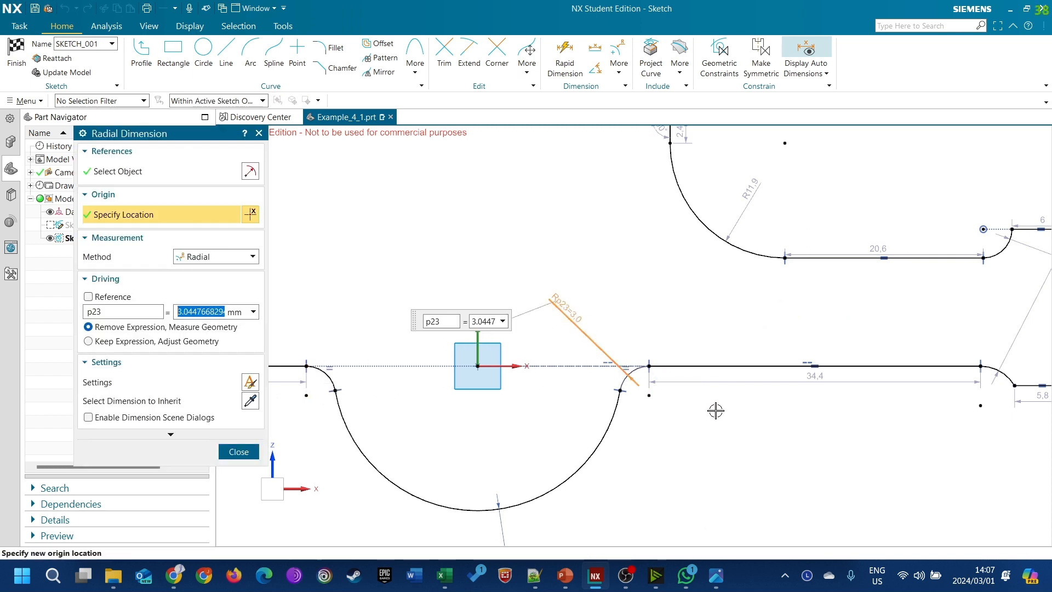
pyautogui.write('10')
pyautogui.press('Return')
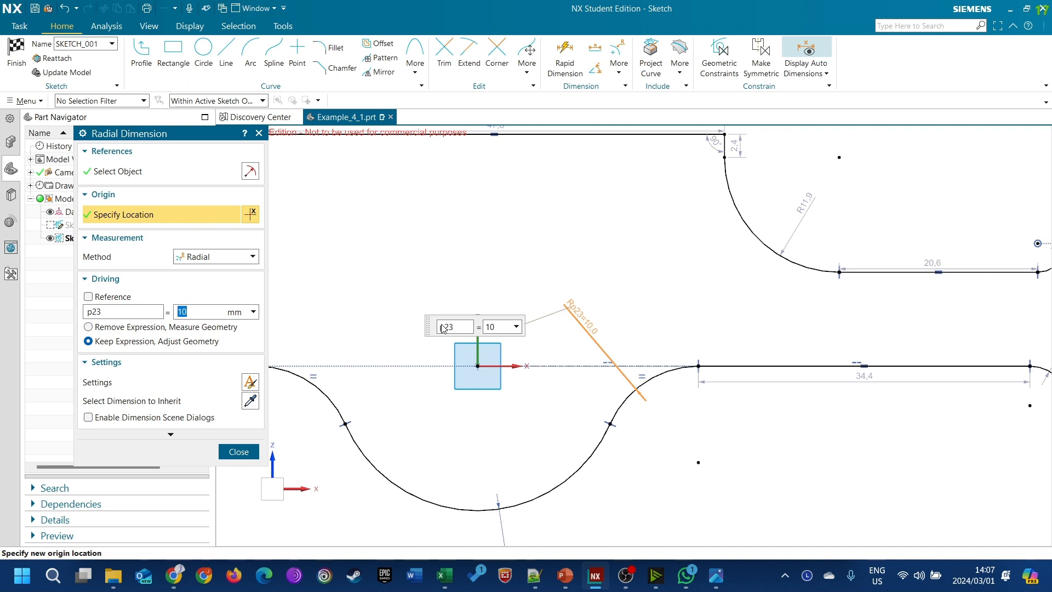
pyautogui.click(239, 452)
# Step: Raise the body's top edge so its side lines are about 15.9 mm long, and constrain the right side line vertical
pyautogui.scroll(-4, 628, 330)
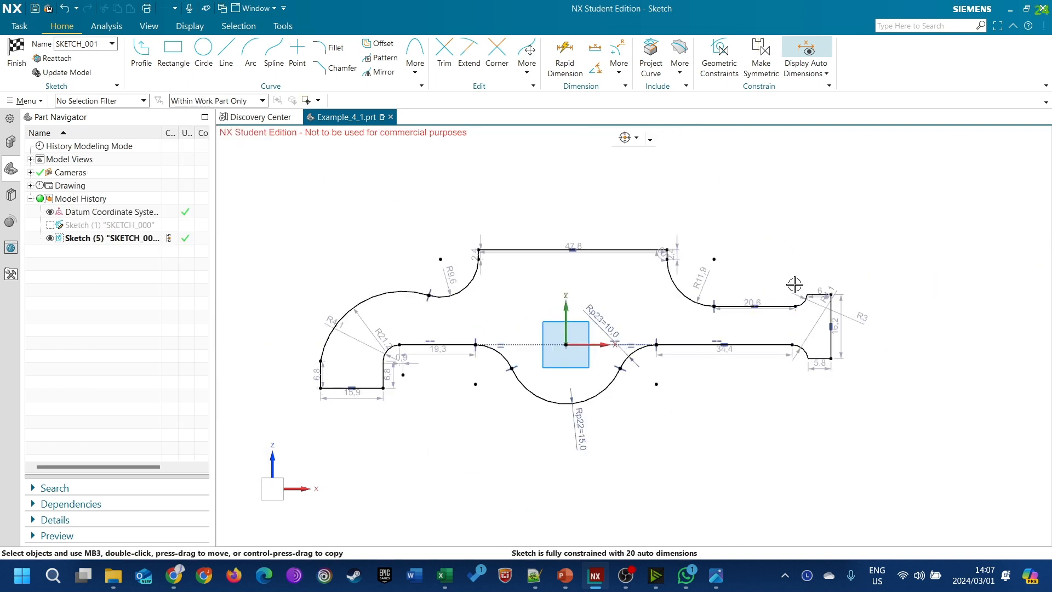
pyautogui.moveTo(582, 241); pyautogui.dragTo(522, 196)
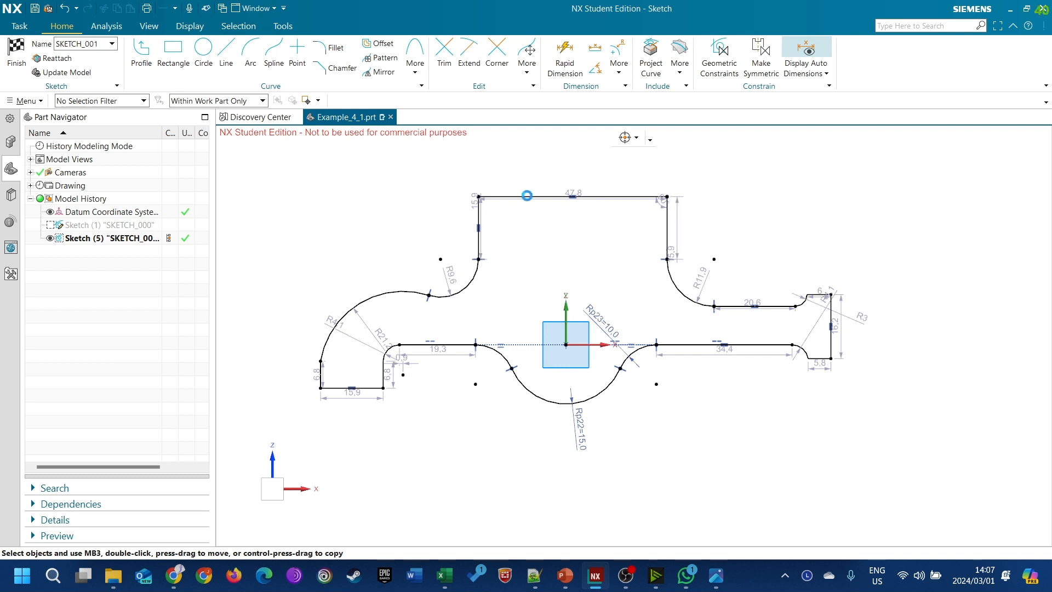
pyautogui.click(668, 217)
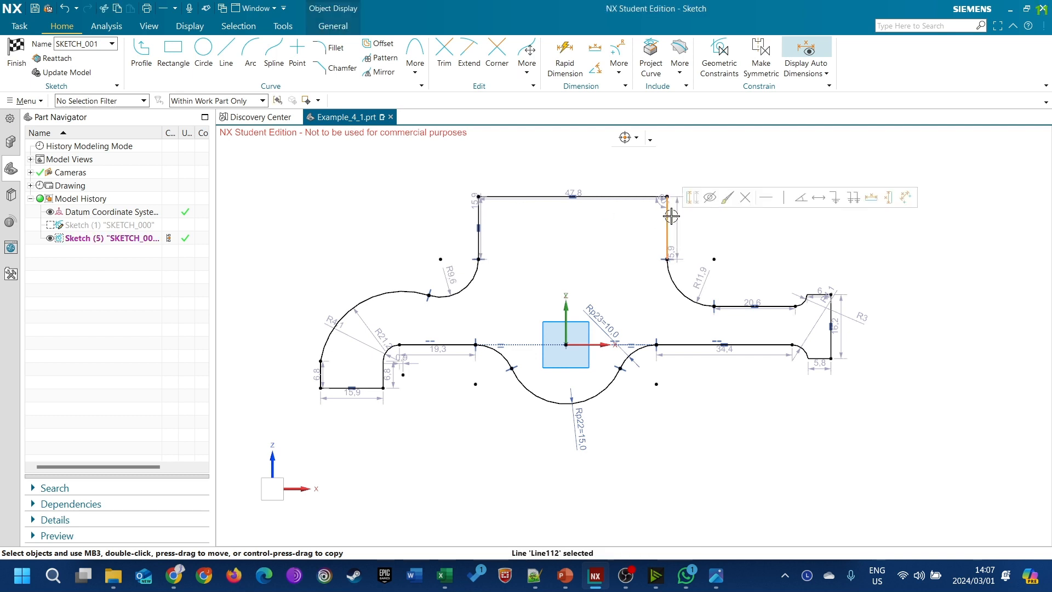
pyautogui.click(781, 199)
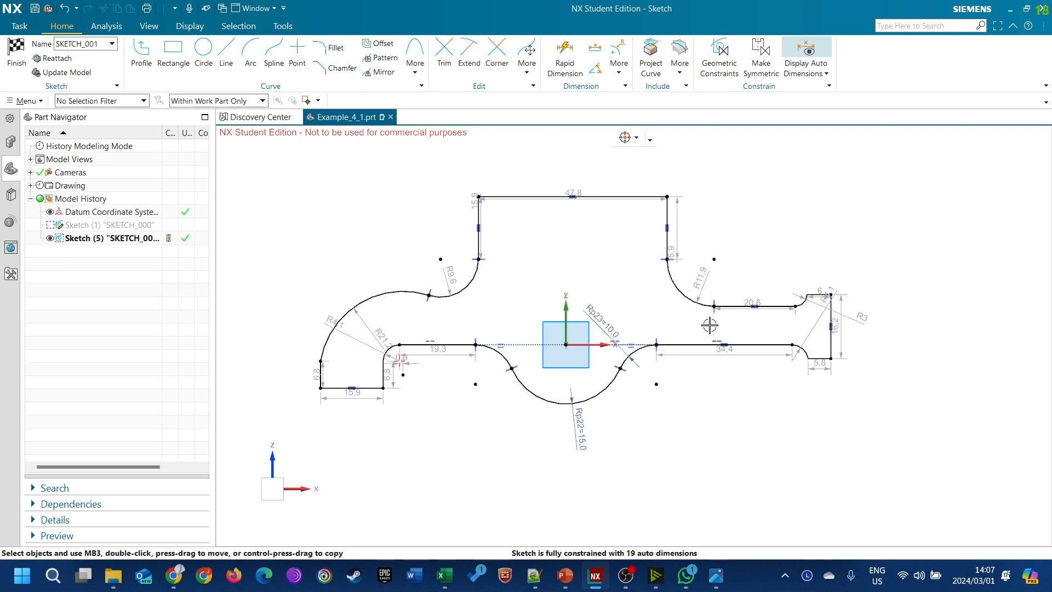
# Step: Set the length of the lower horizontal line between the bowl and the flange to 50 mm
pyautogui.scroll(2, 780, 364)
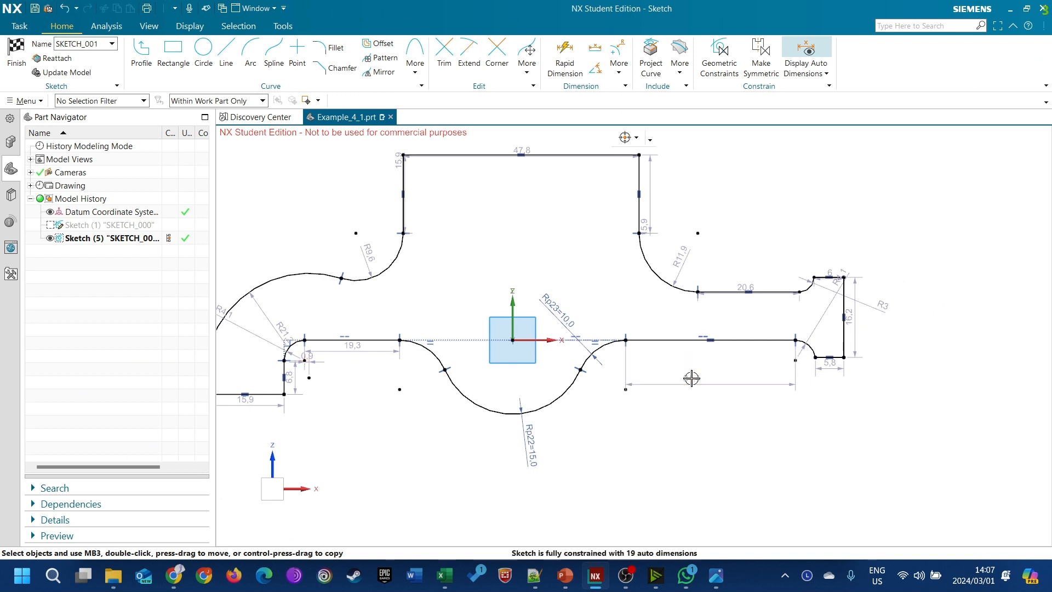
pyautogui.click(737, 340)
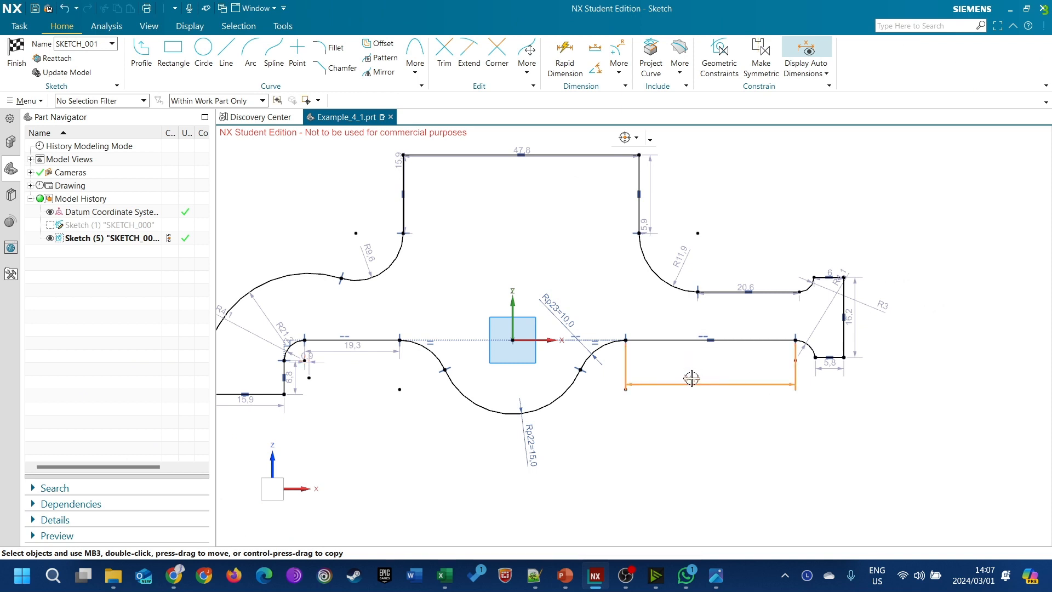
pyautogui.write('50')
pyautogui.press('Return')
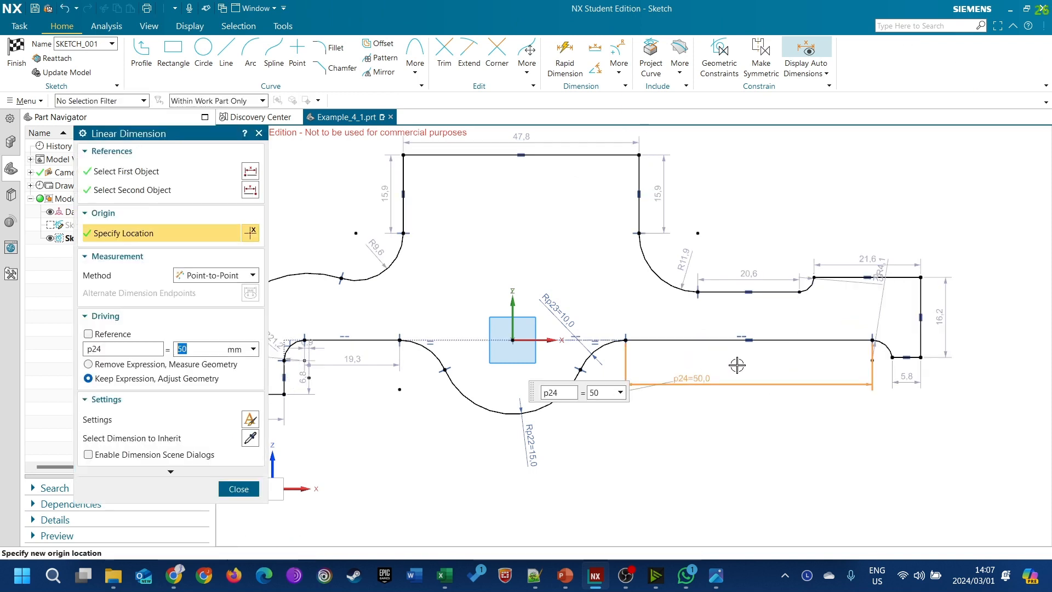
pyautogui.click(238, 488)
# Step: Shorten the flange's upper edge to about 7.3 mm and make the two small arcs beside the flange equal in radius
pyautogui.scroll(-4, 784, 348)
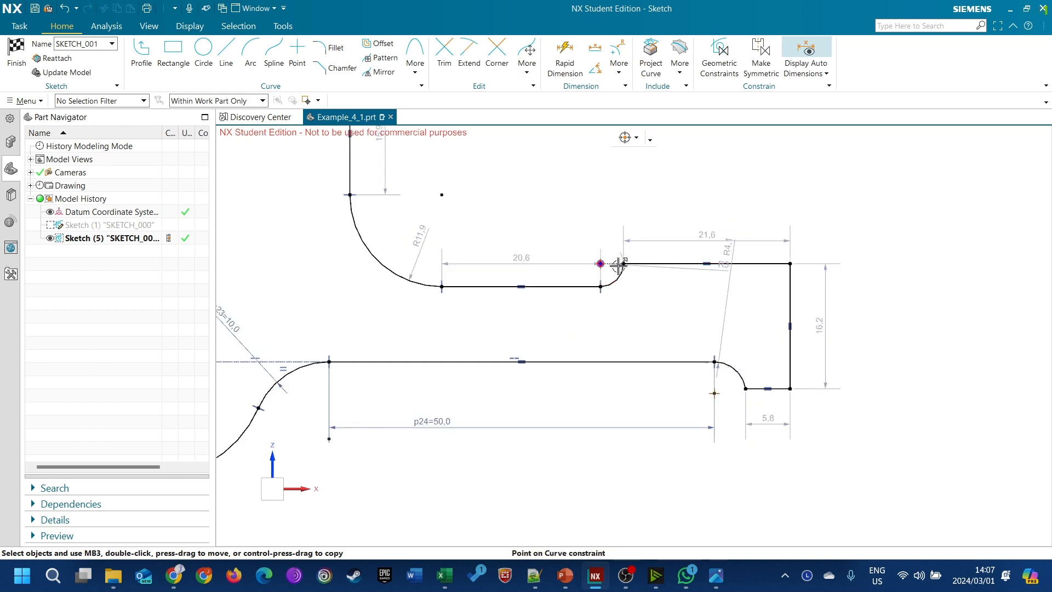
pyautogui.moveTo(623, 264); pyautogui.dragTo(734, 271)
pyautogui.scroll(4, 722, 287)
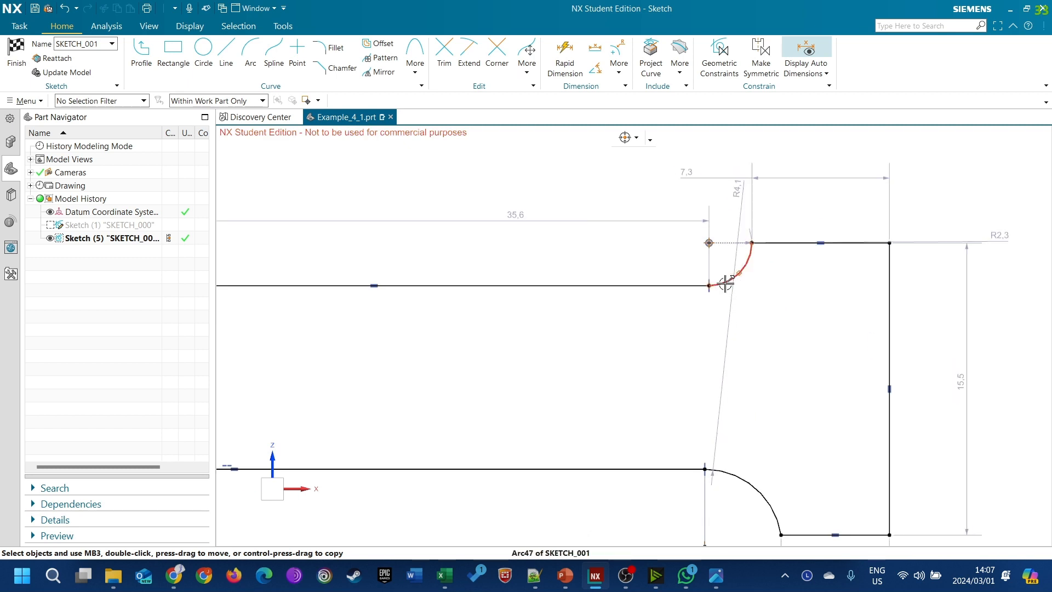
pyautogui.click(726, 284)
pyautogui.click(733, 470)
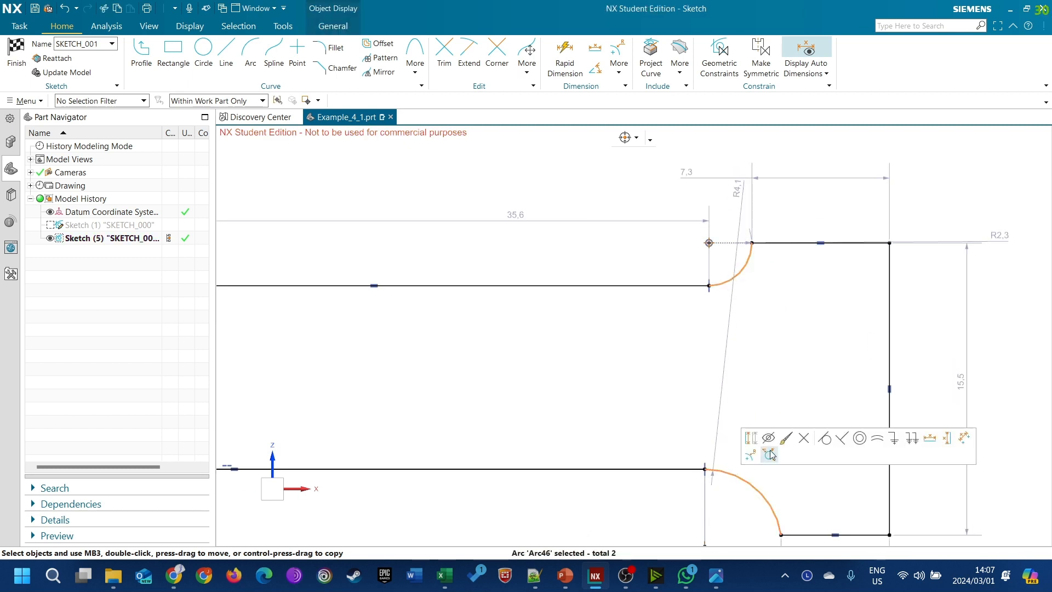
pyautogui.click(878, 442)
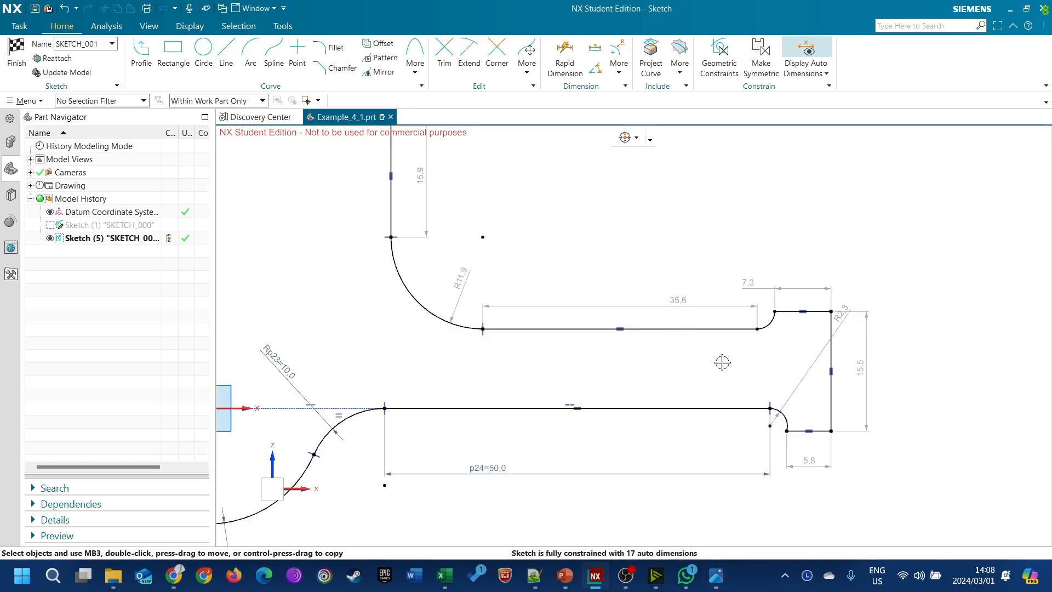
# Step: Make the flange's short upper and lower horizontal edges equal in length
pyautogui.click(792, 310)
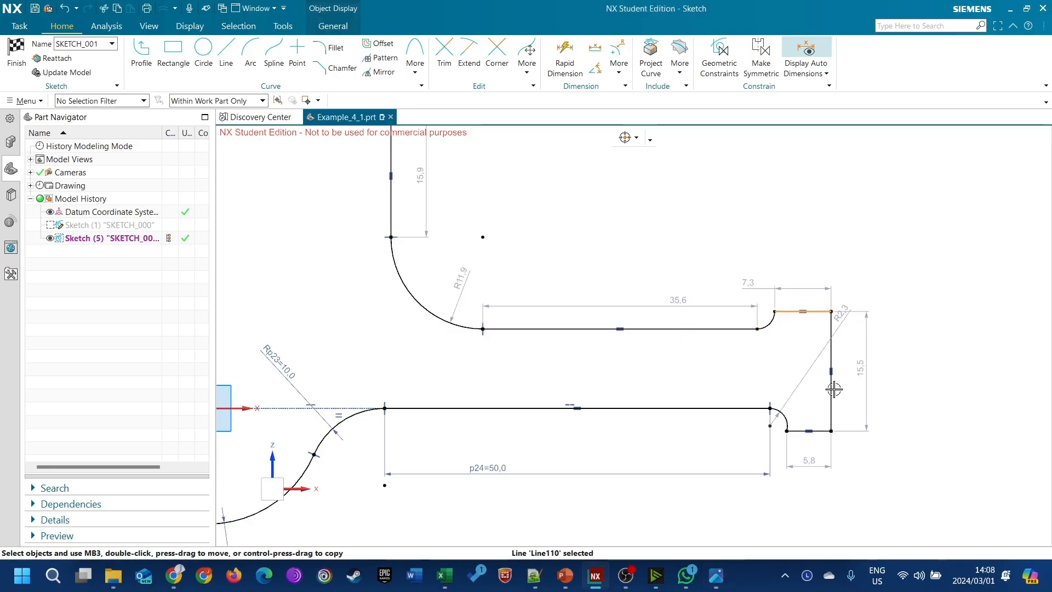
pyautogui.click(822, 428)
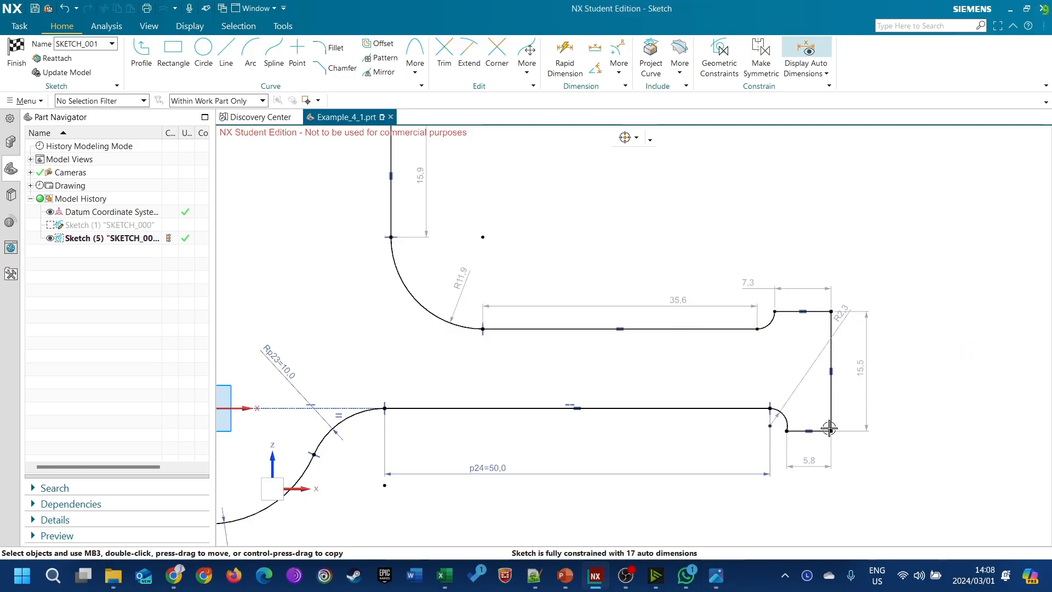
pyautogui.click(822, 431)
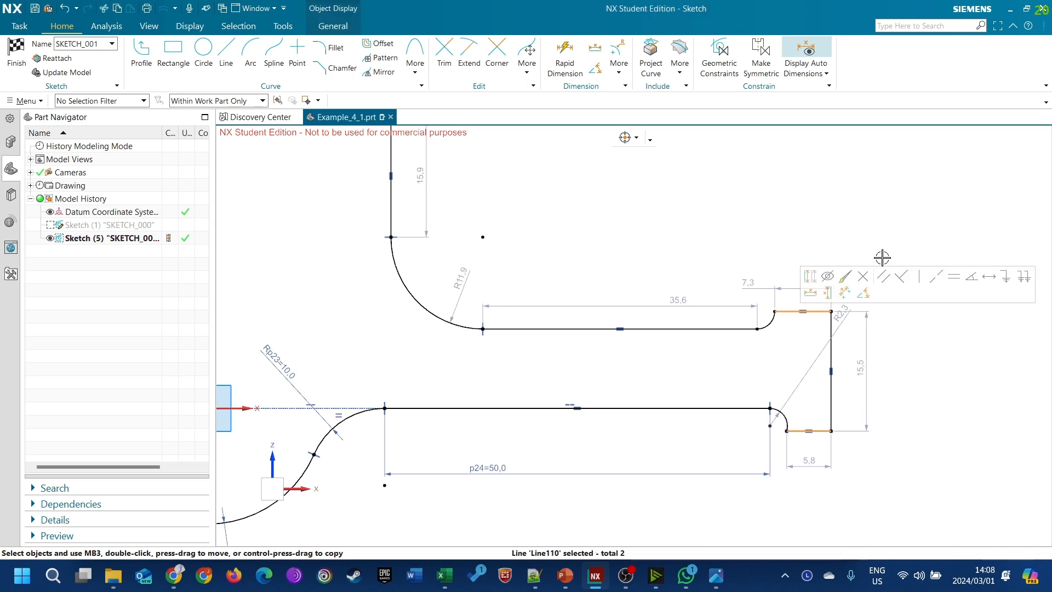
pyautogui.click(964, 284)
# Step: Check the flange's dimensions in the Example_4_1 reference drawing and examine the same area of the sketch
pyautogui.scroll(-2, 939, 287)
pyautogui.hotkey('alt', 'Tab')
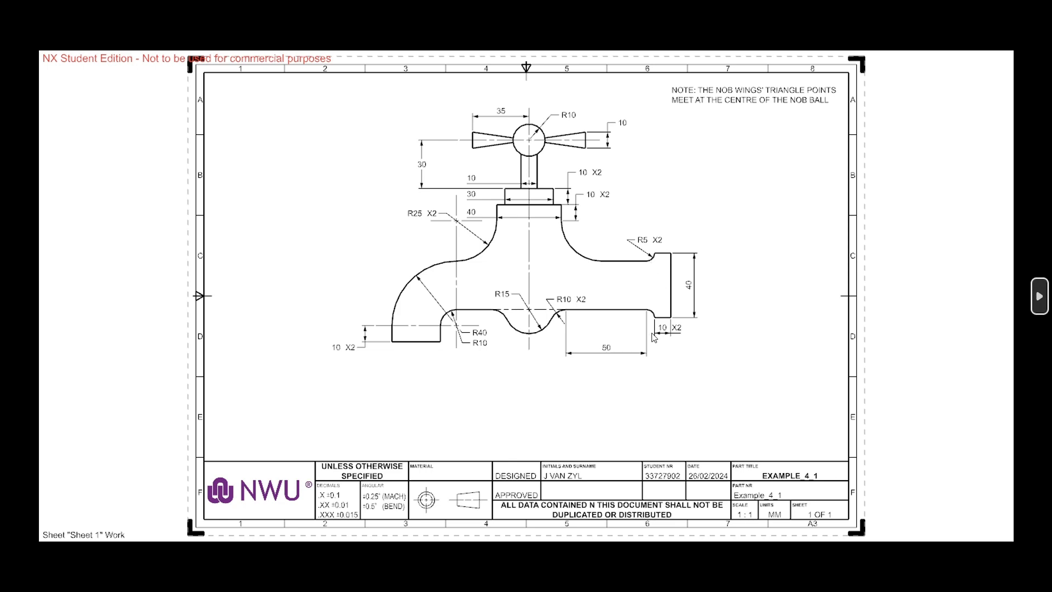
pyautogui.hotkey('alt', 'Tab')
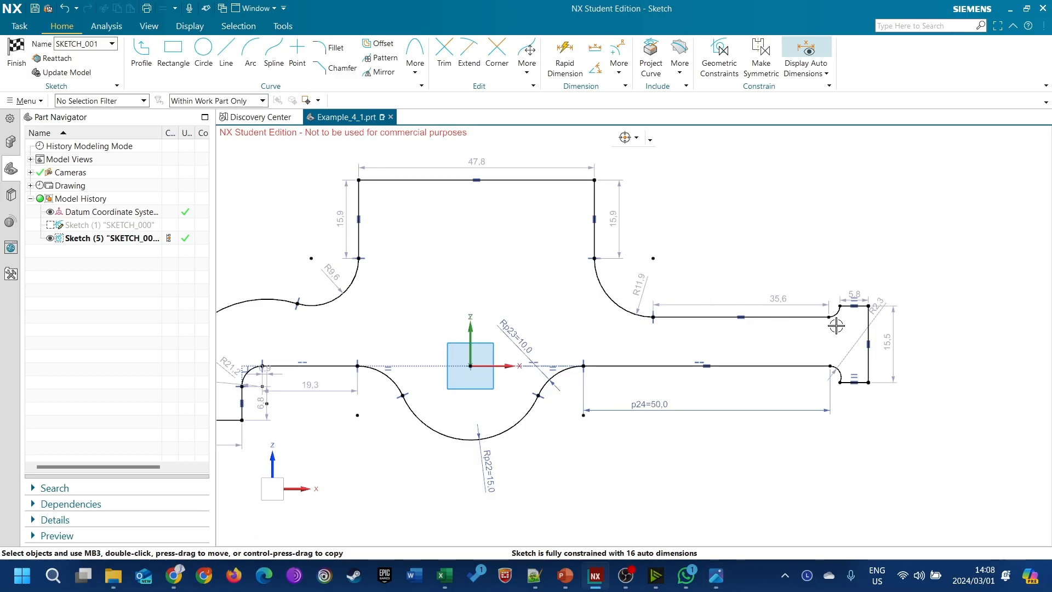
pyautogui.scroll(-6, 829, 356)
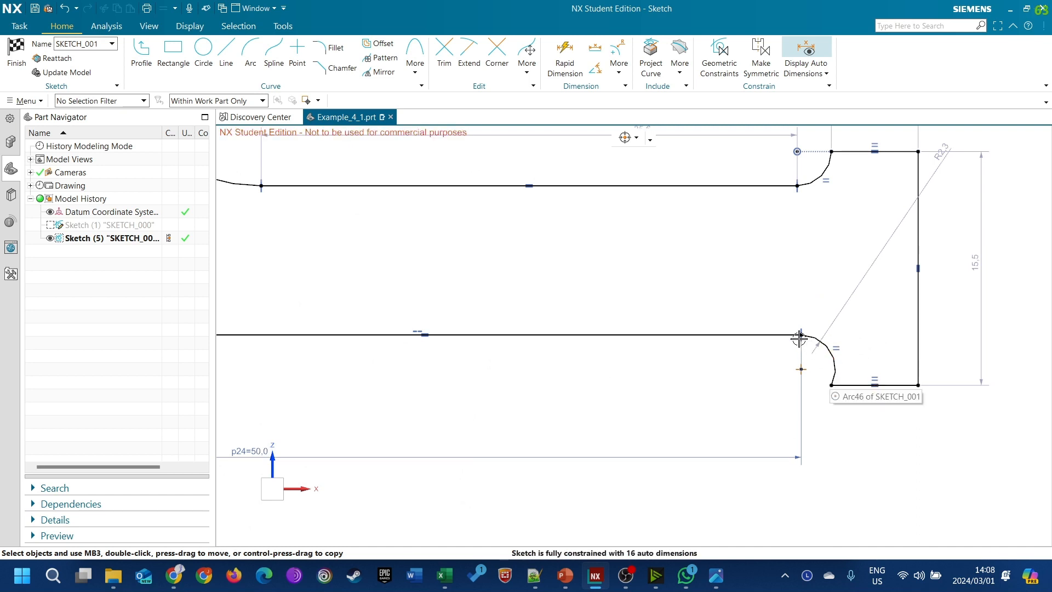
# Step: Align the centre of the lower arc beside the flange horizontally with the arc's end point on the flange's lower edge
pyautogui.click(802, 374)
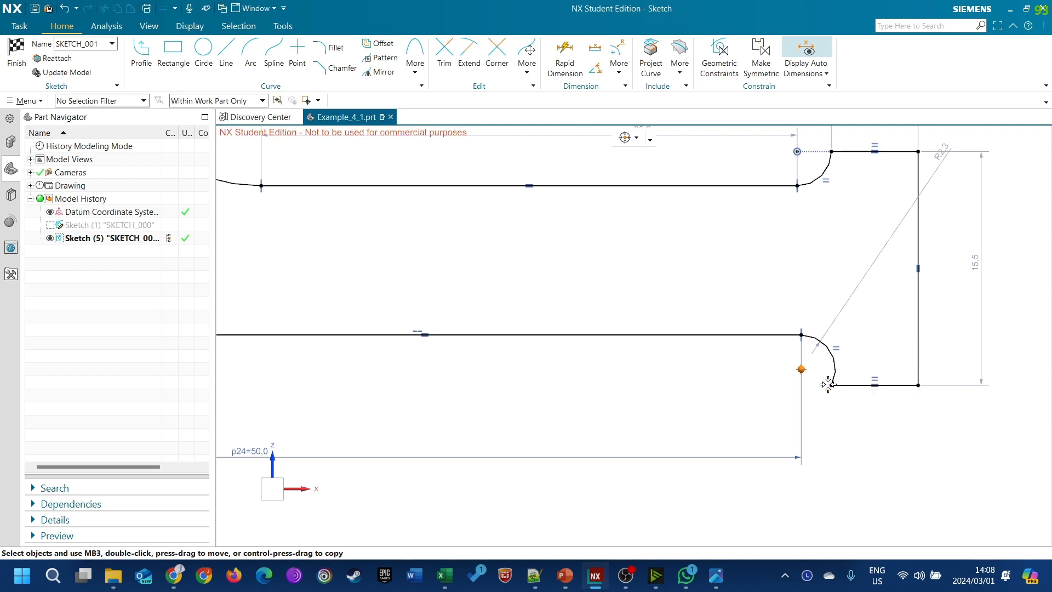
pyautogui.click(831, 385)
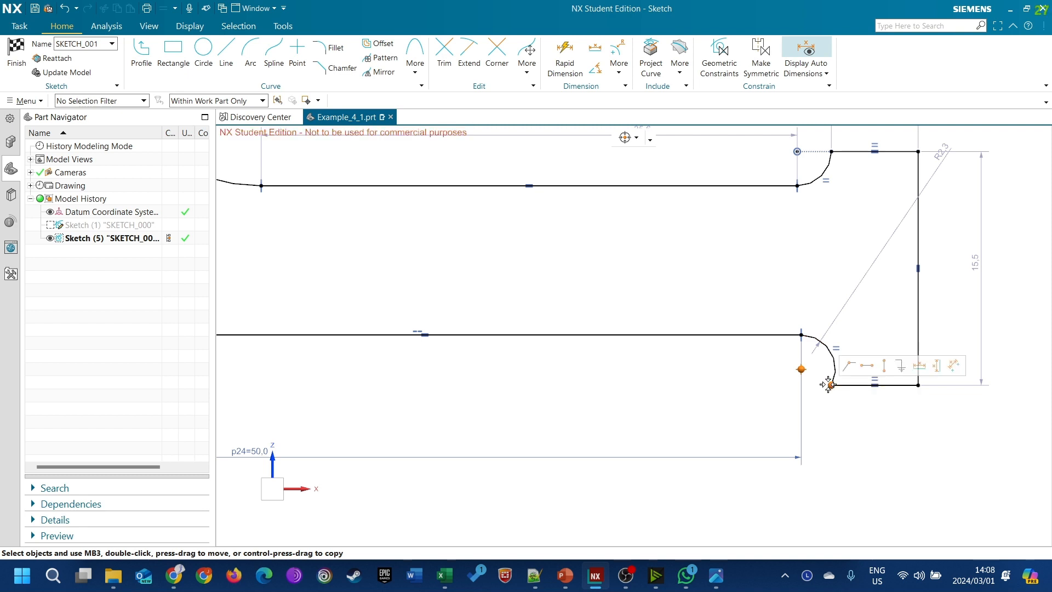
pyautogui.click(866, 366)
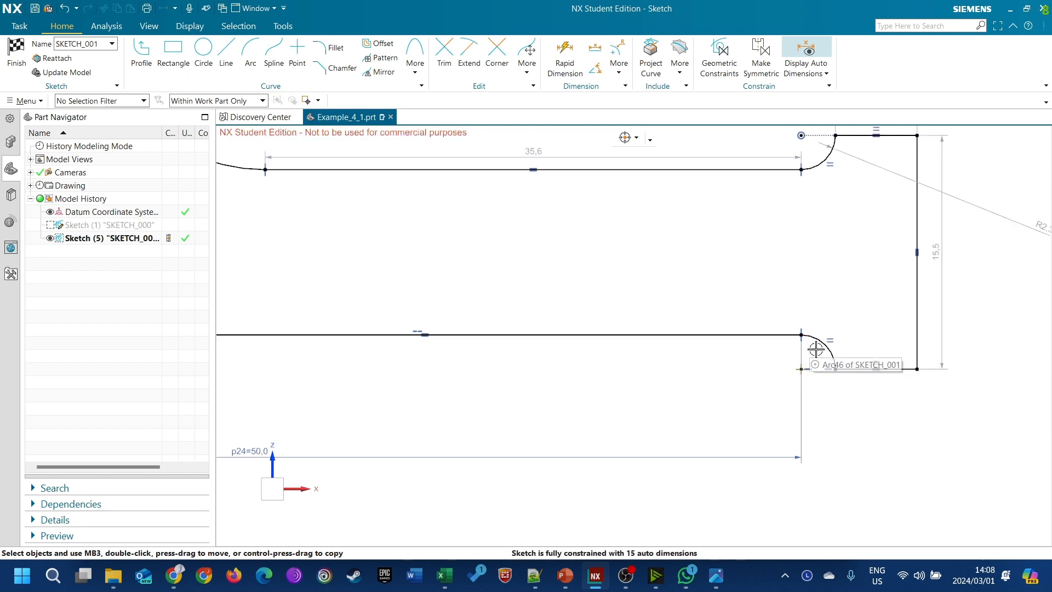
# Step: Move the dimension of the flange's short upper edge further above the sketch and set the edge's length to 10 mm
pyautogui.scroll(2, 801, 394)
pyautogui.scroll(3, 823, 396)
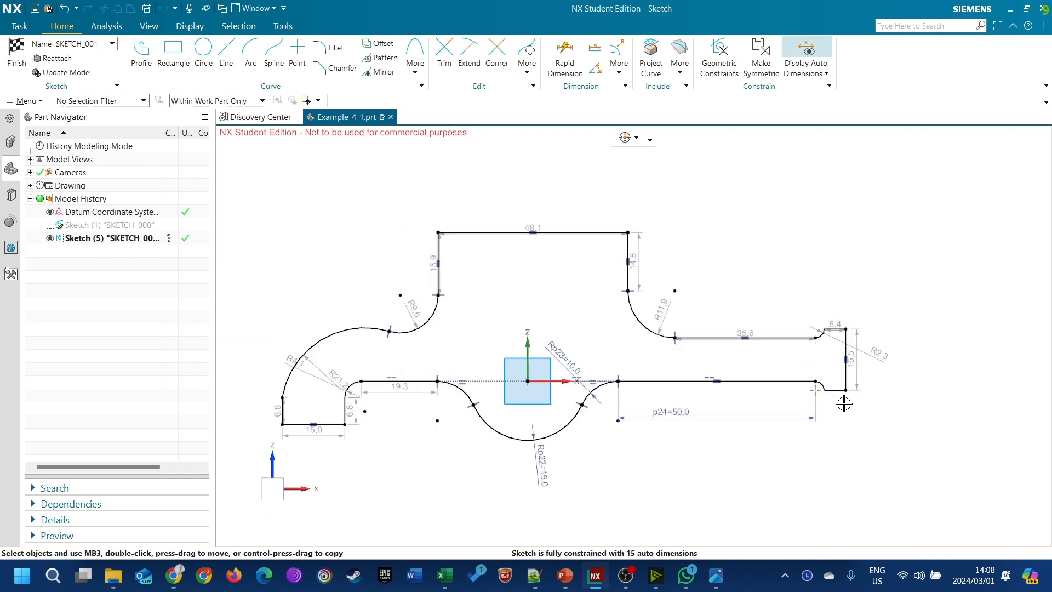
pyautogui.scroll(-2, 825, 393)
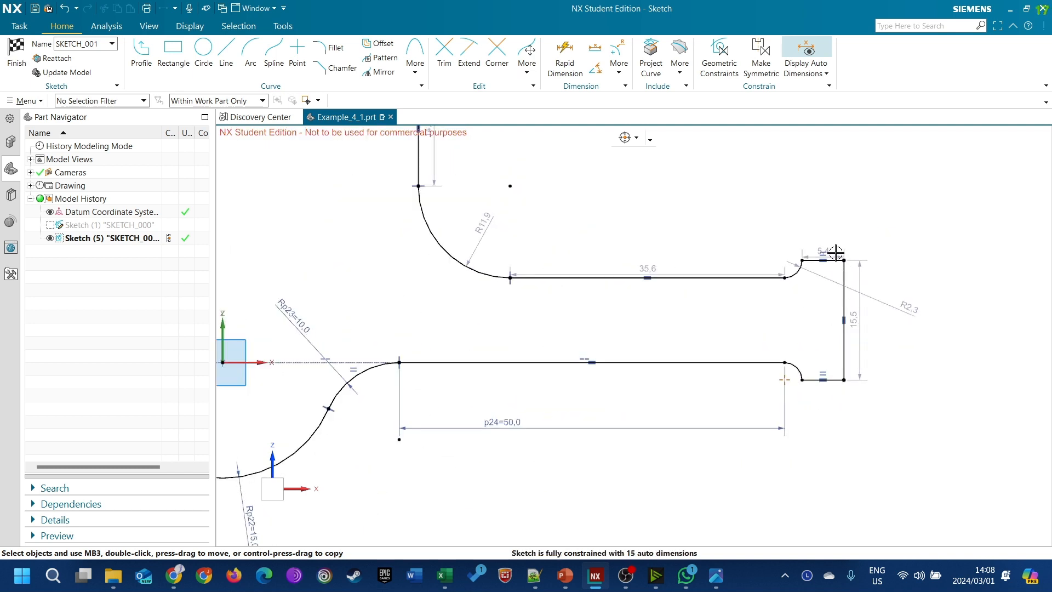
pyautogui.moveTo(834, 252); pyautogui.dragTo(837, 204)
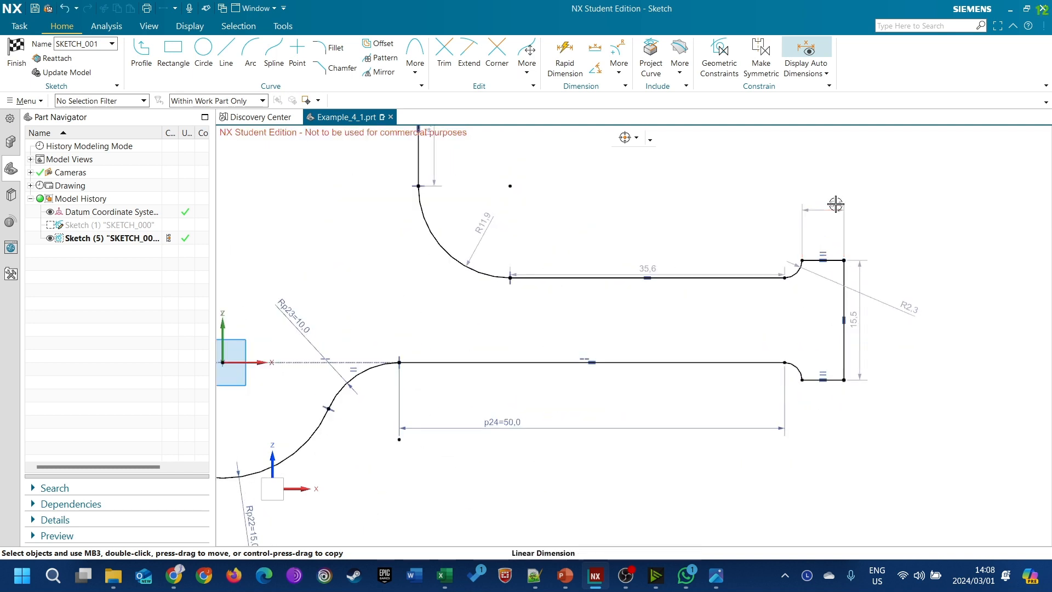
pyautogui.doubleClick(837, 208)
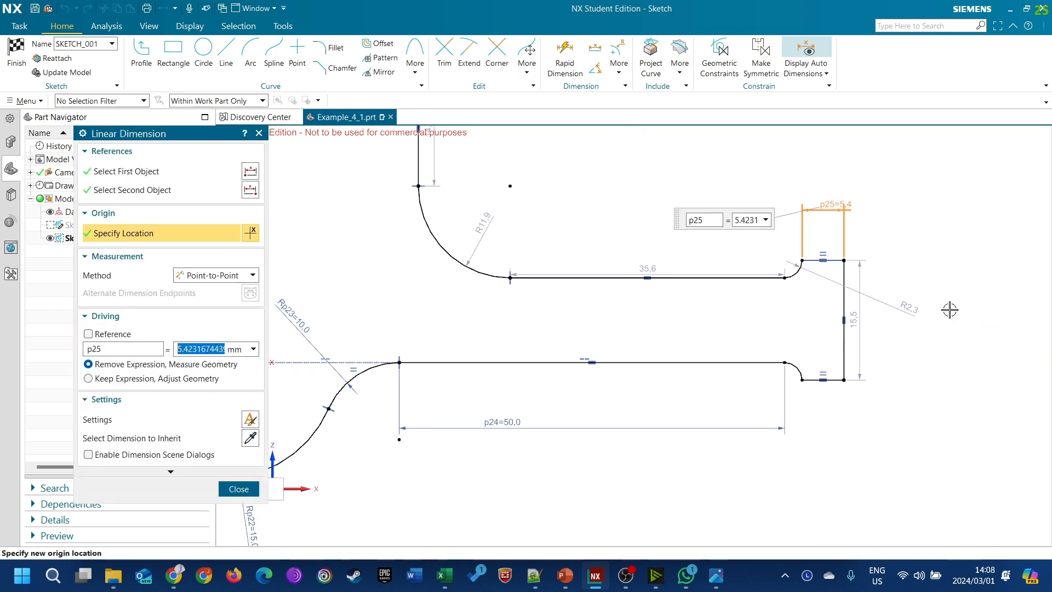
pyautogui.write('10')
pyautogui.press('Return')
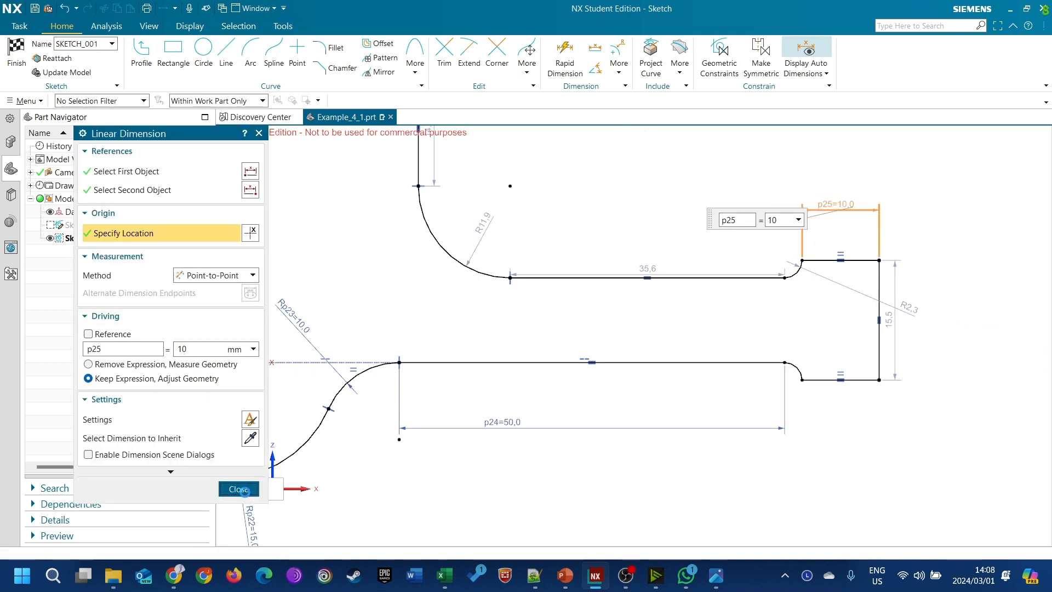
pyautogui.click(239, 489)
# Step: Set the radius of the upper arc beside the flange to 5 mm
pyautogui.doubleClick(707, 232)
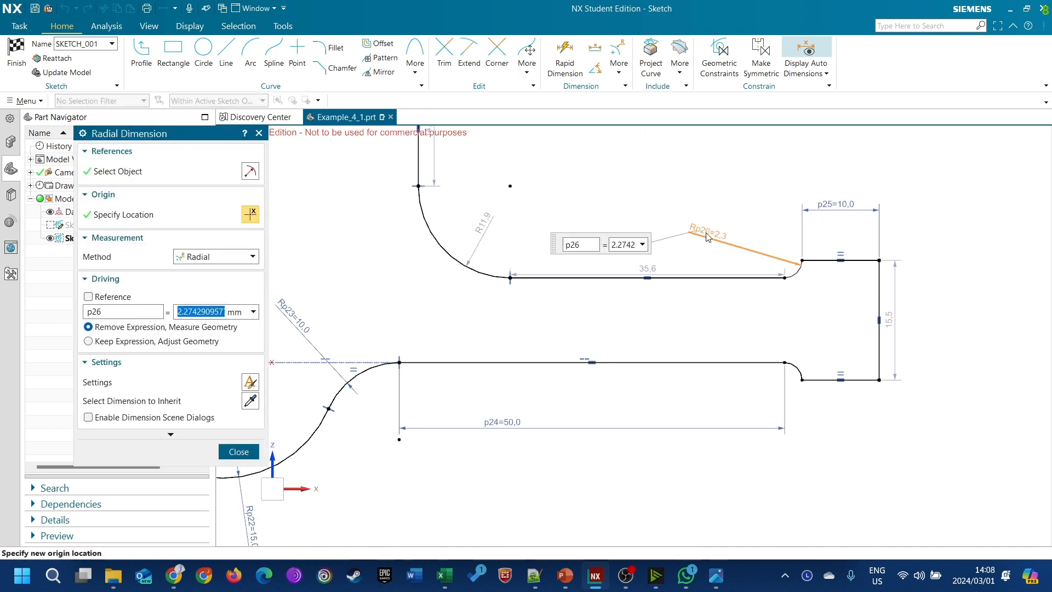
pyautogui.write('5')
pyautogui.press('Return')
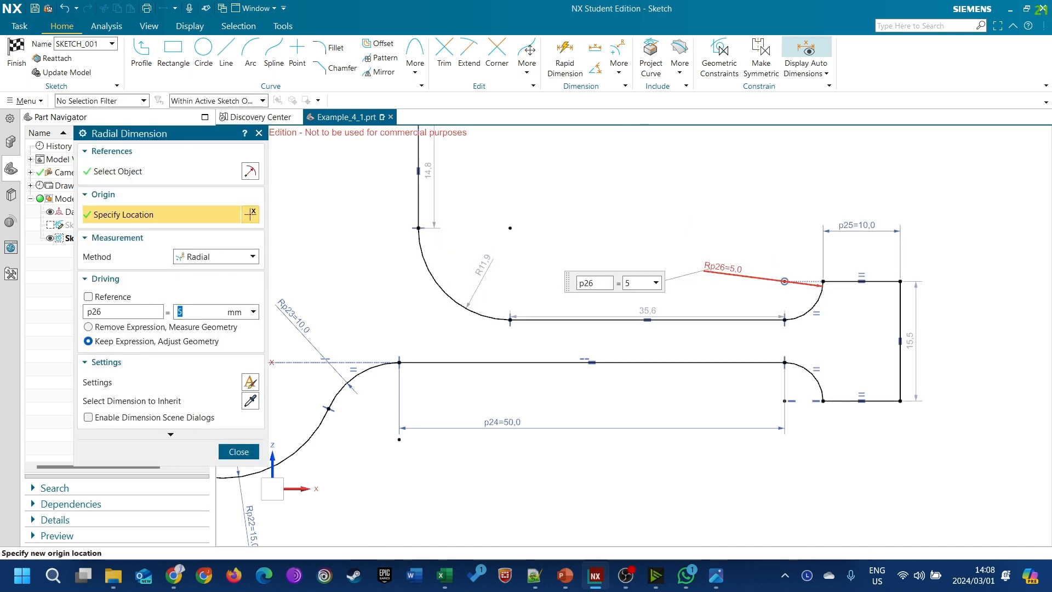
pyautogui.click(238, 452)
# Step: Set the height of the flange's vertical outer edge to 40 mm
pyautogui.scroll(-3, 799, 346)
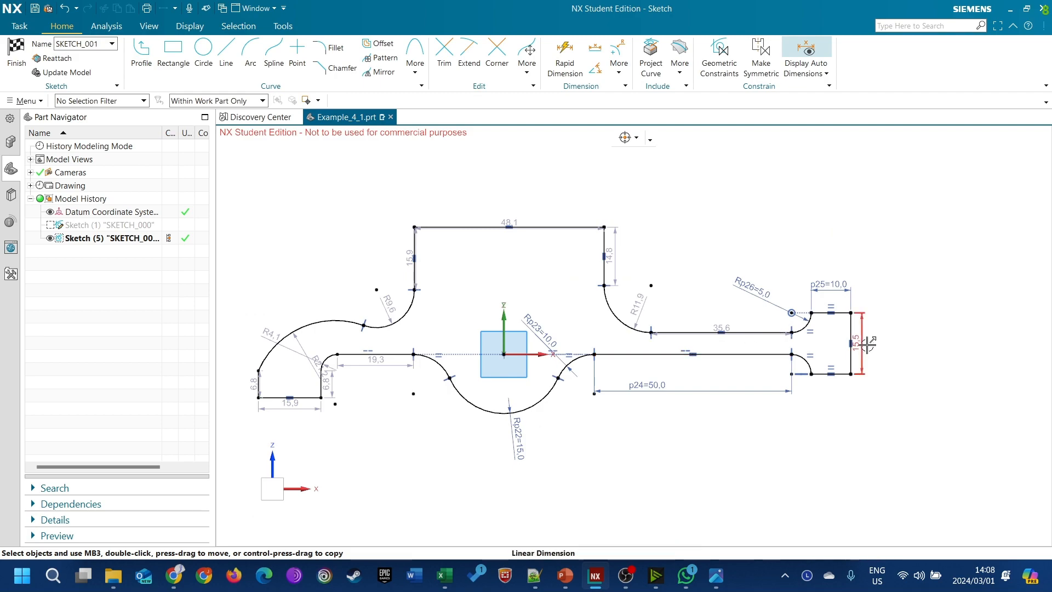
pyautogui.scroll(3, 864, 345)
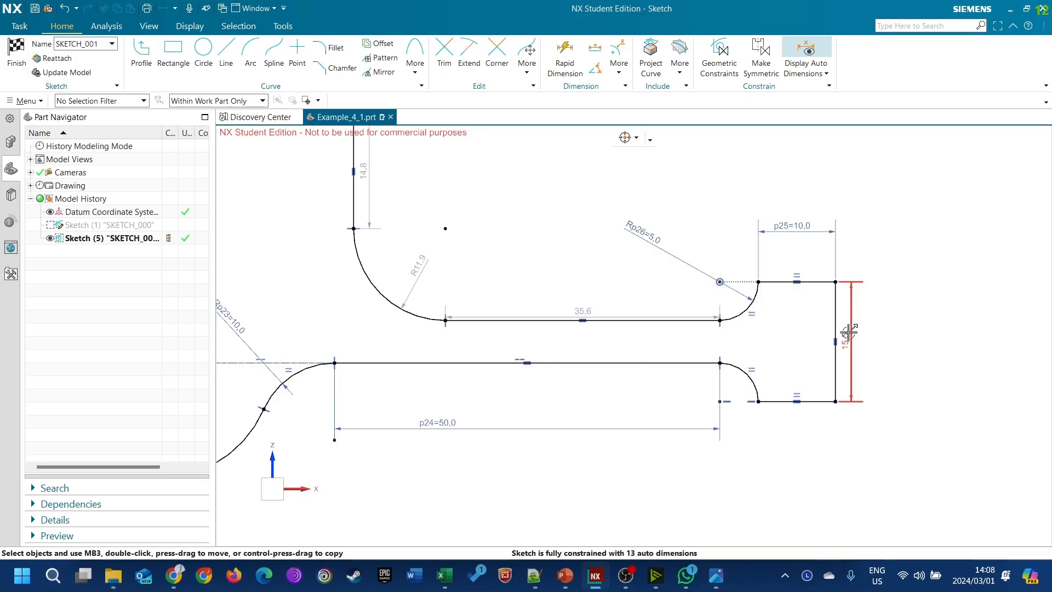
pyautogui.doubleClick(849, 332)
pyautogui.write('40')
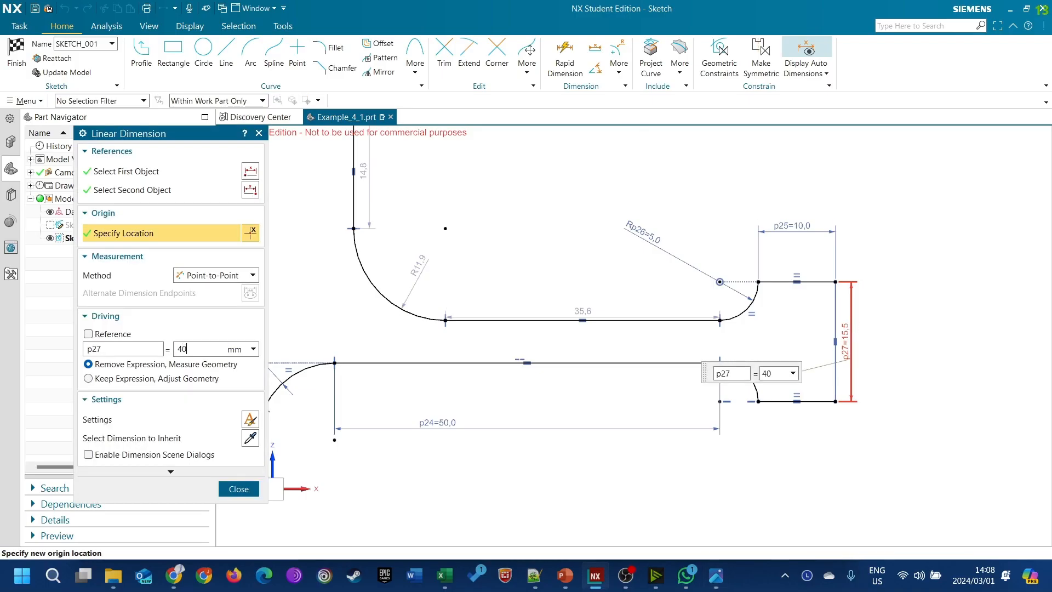
pyautogui.scroll(-5, 858, 466)
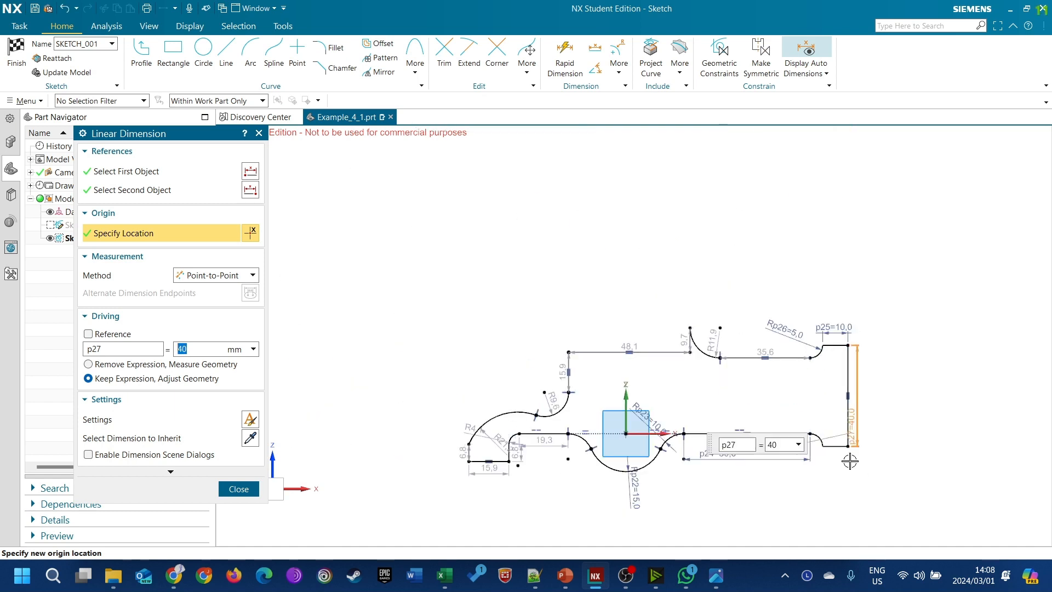
pyautogui.click(239, 489)
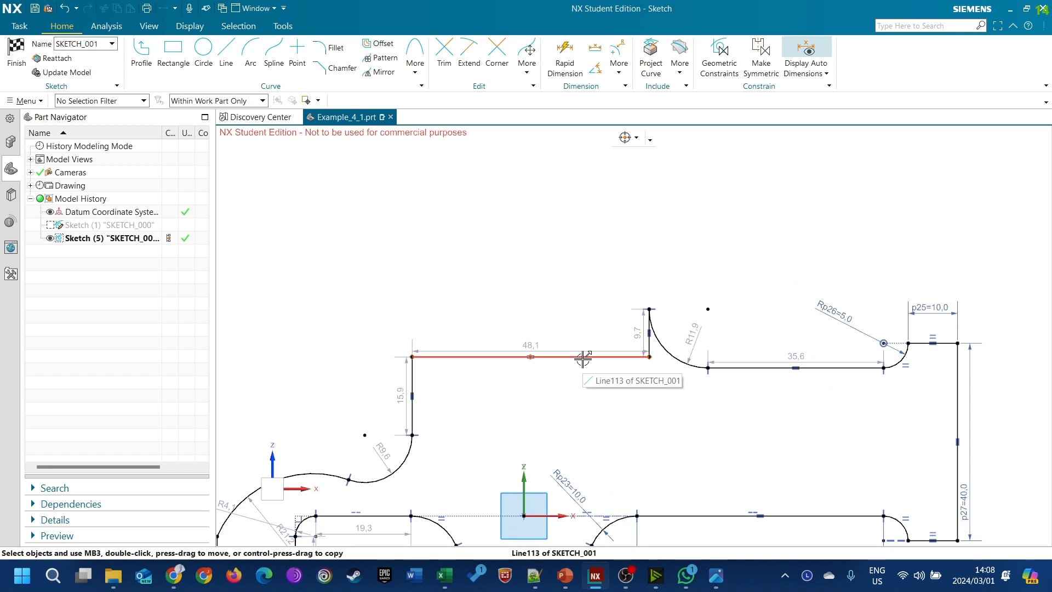
# Step: Raise the body's top edge to a right side of about 13.1 mm and raise the left neck arc to a left side of about 22.5 mm
pyautogui.moveTo(583, 358); pyautogui.dragTo(581, 243)
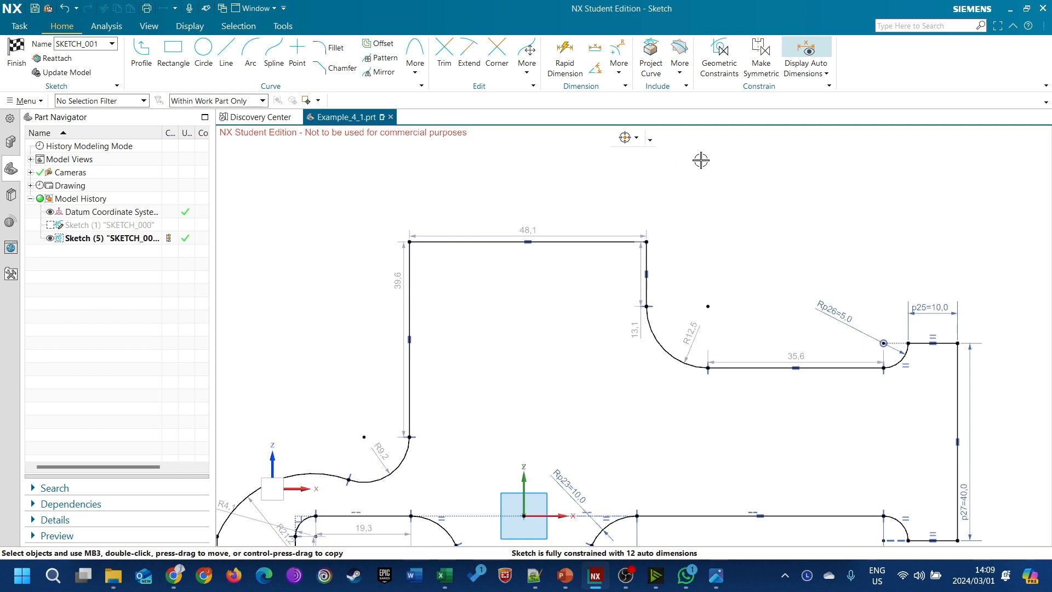
pyautogui.scroll(2, 769, 234)
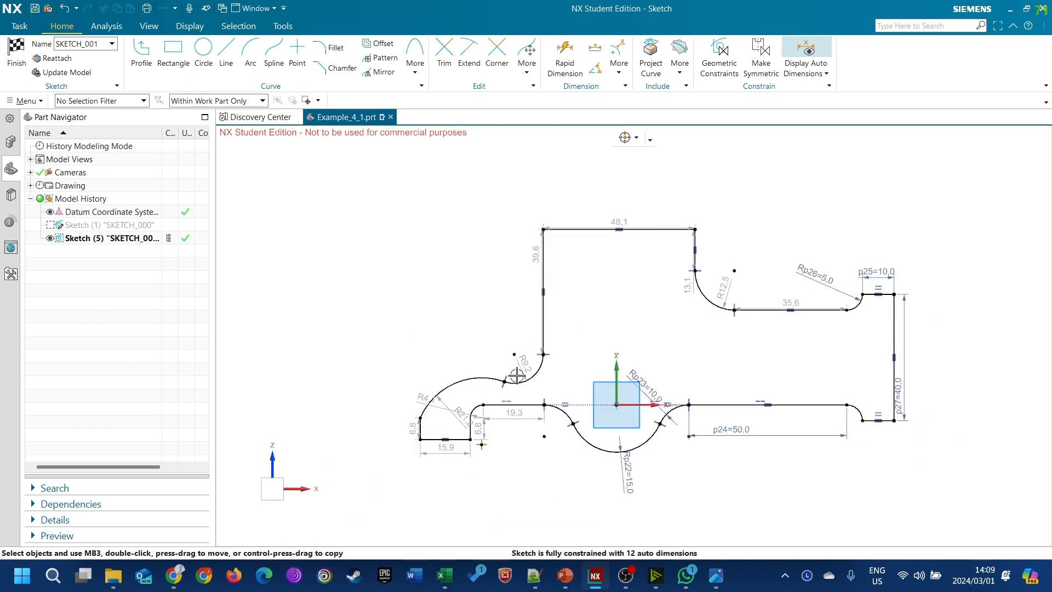
pyautogui.moveTo(517, 355)
pyautogui.mouseDown()
pyautogui.moveTo(510, 301)
pyautogui.moveTo(519, 299)
pyautogui.mouseUp()
# Step: Make the spout's large outer arc tangent to the short vertical line at the spout's outer end
pyautogui.scroll(-3, 419, 378)
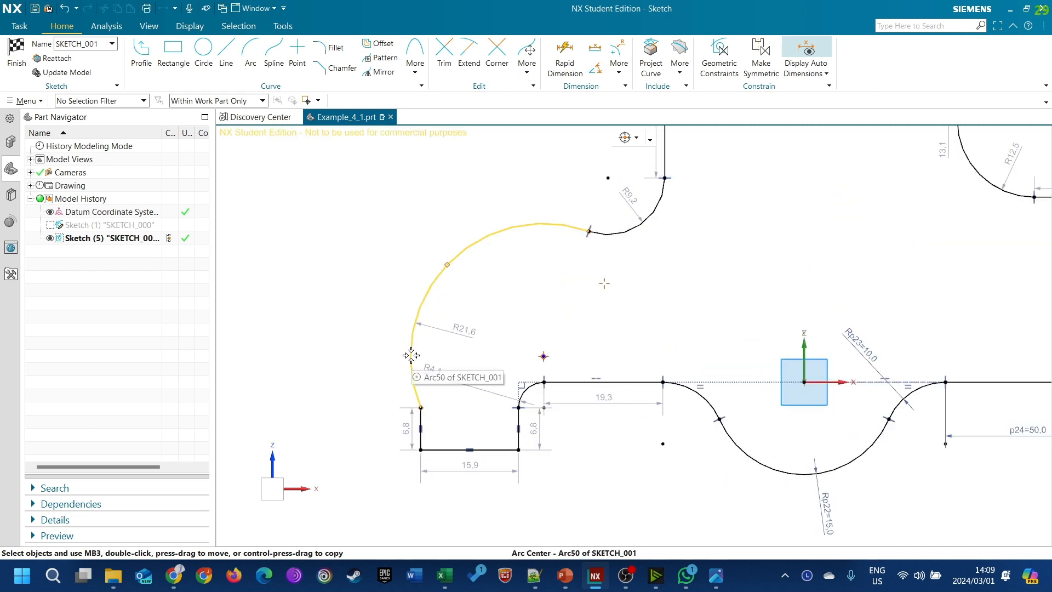
pyautogui.click(411, 356)
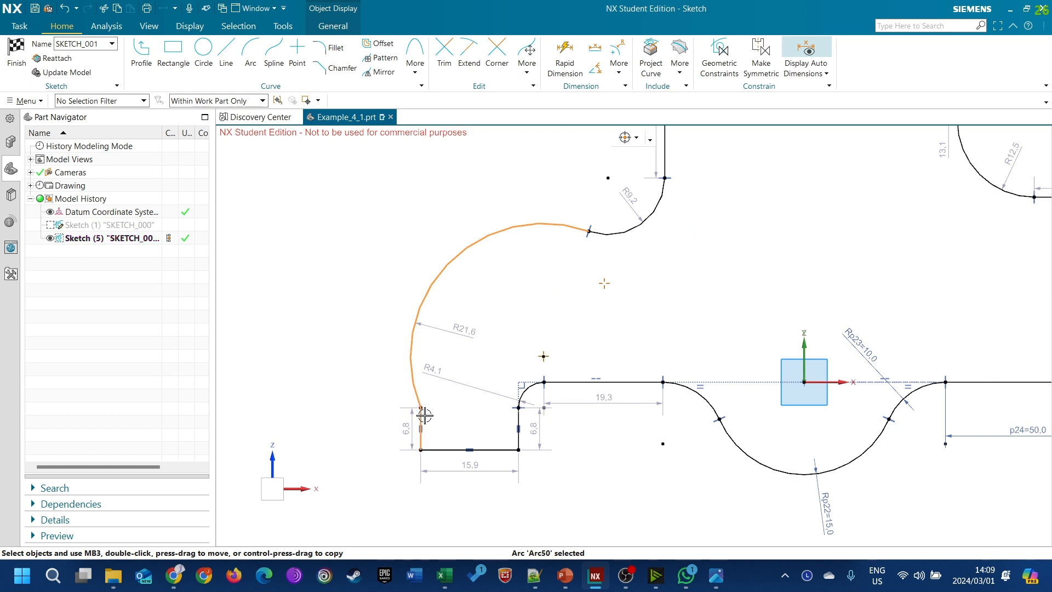
pyautogui.click(425, 416)
pyautogui.click(520, 399)
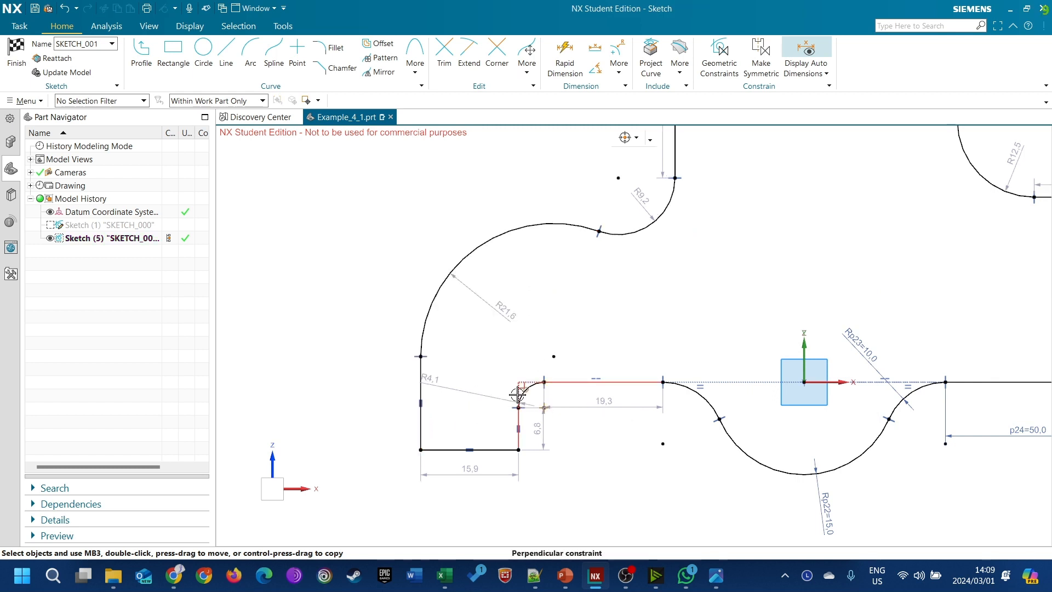
# Step: Set the right neck arc's radius to 25 mm and make the left neck arc equal in radius to it
pyautogui.scroll(4, 411, 406)
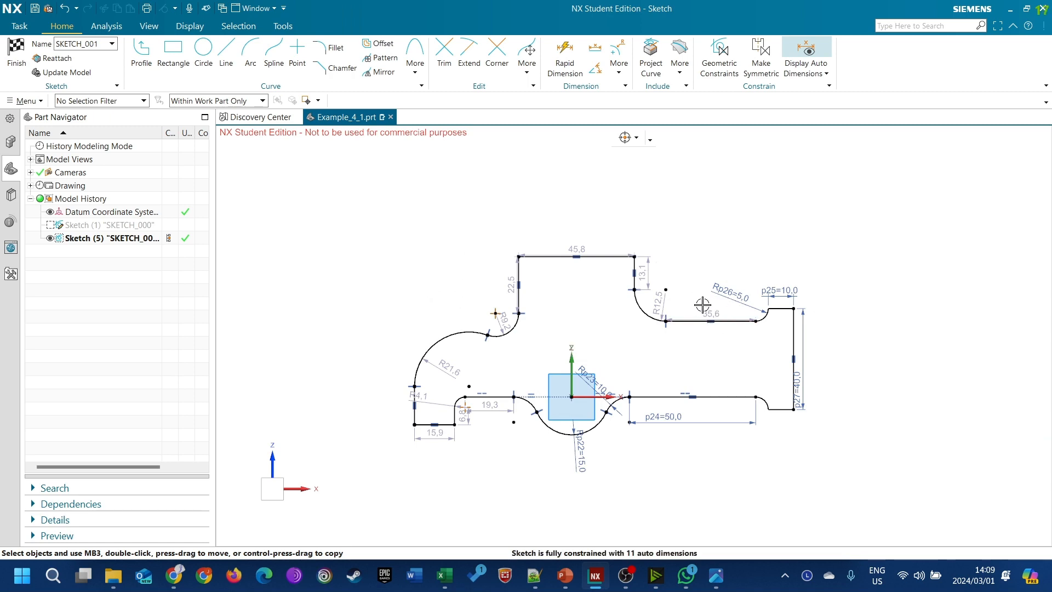
pyautogui.scroll(-3, 716, 349)
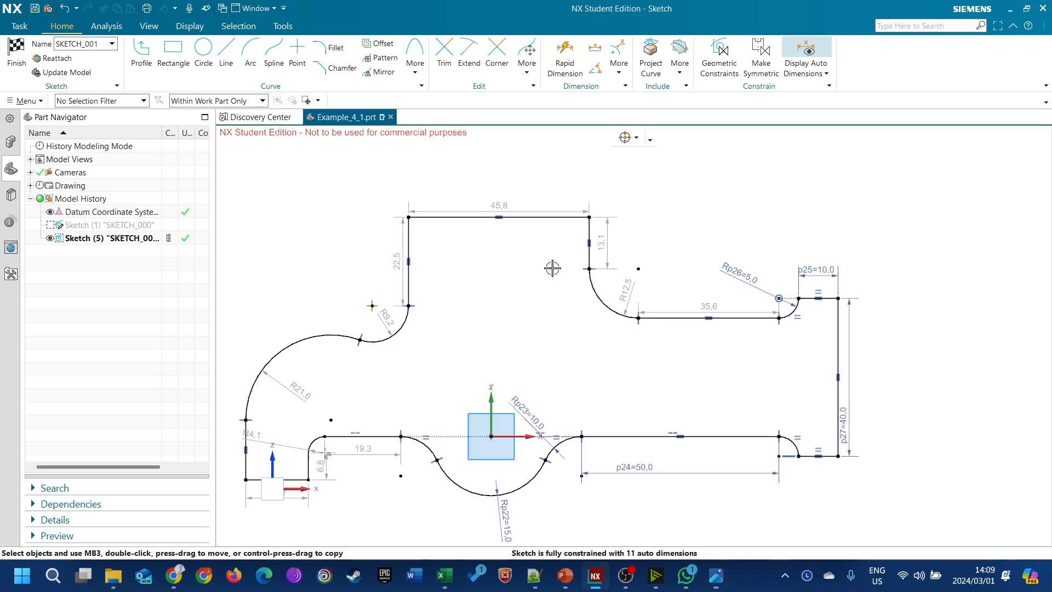
pyautogui.click(635, 289)
pyautogui.write('25')
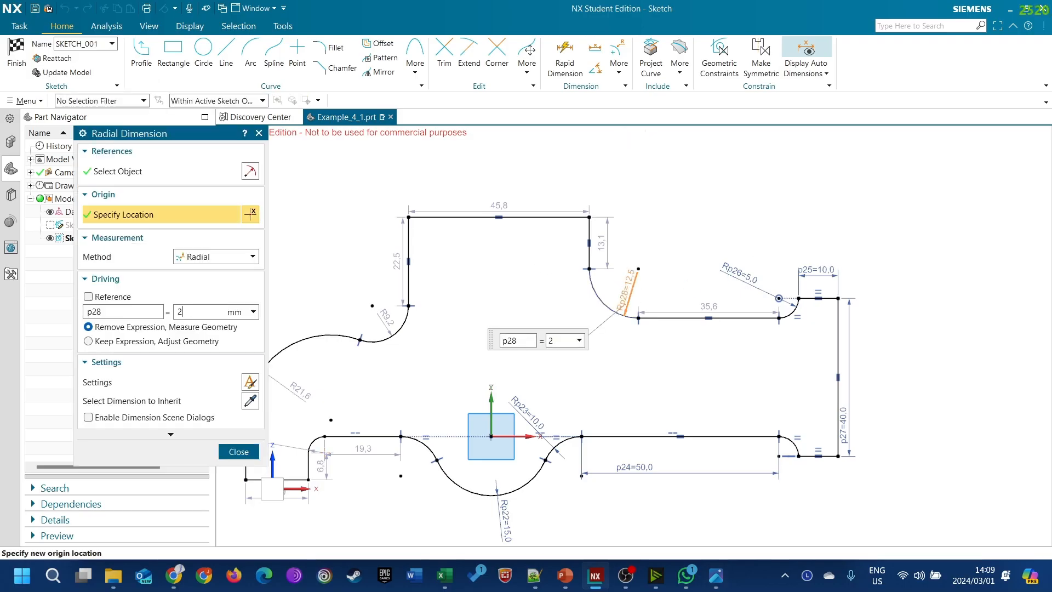
pyautogui.press('Return')
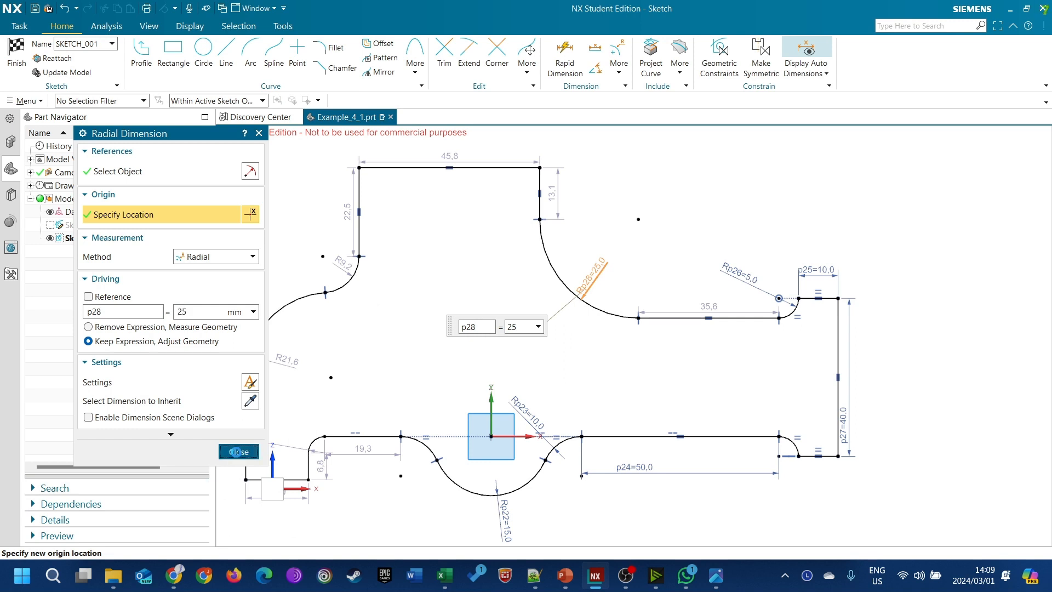
pyautogui.click(239, 452)
pyautogui.click(551, 265)
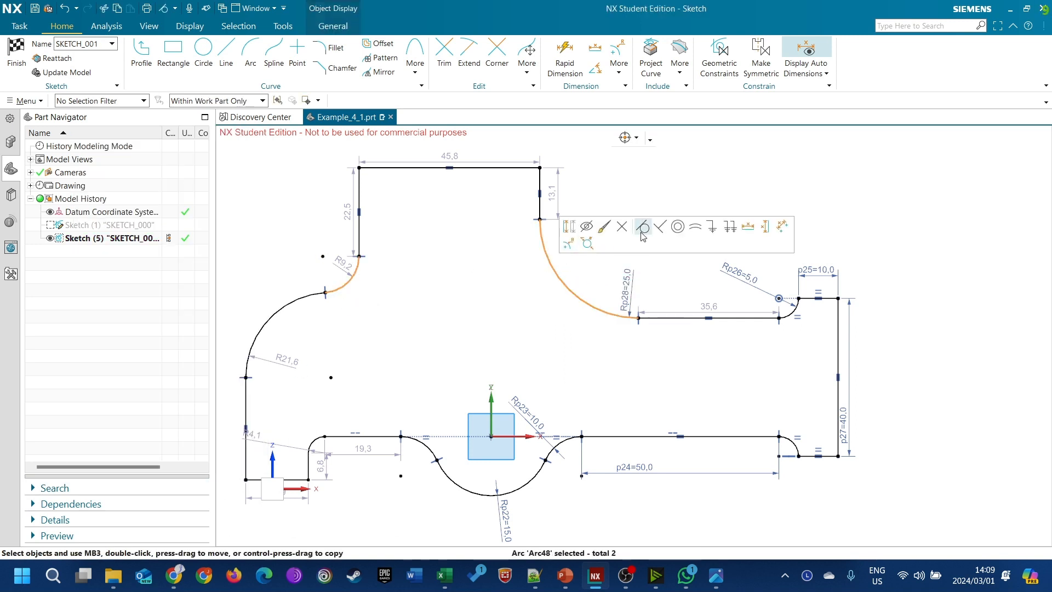
pyautogui.click(696, 226)
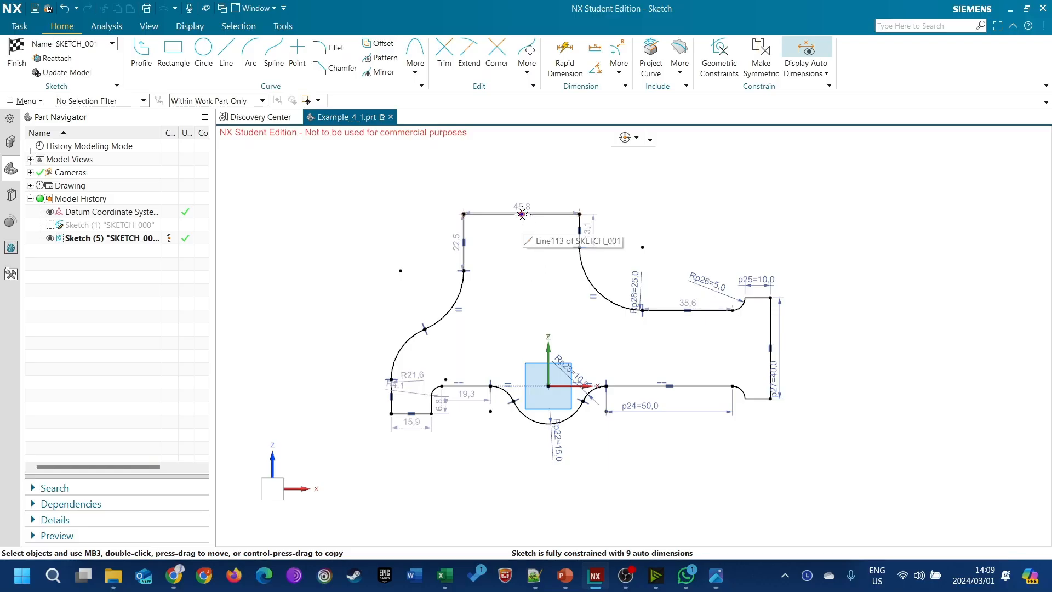
# Step: Align the midpoint of the body's top edge with the sketch's vertical axis
pyautogui.click(549, 345)
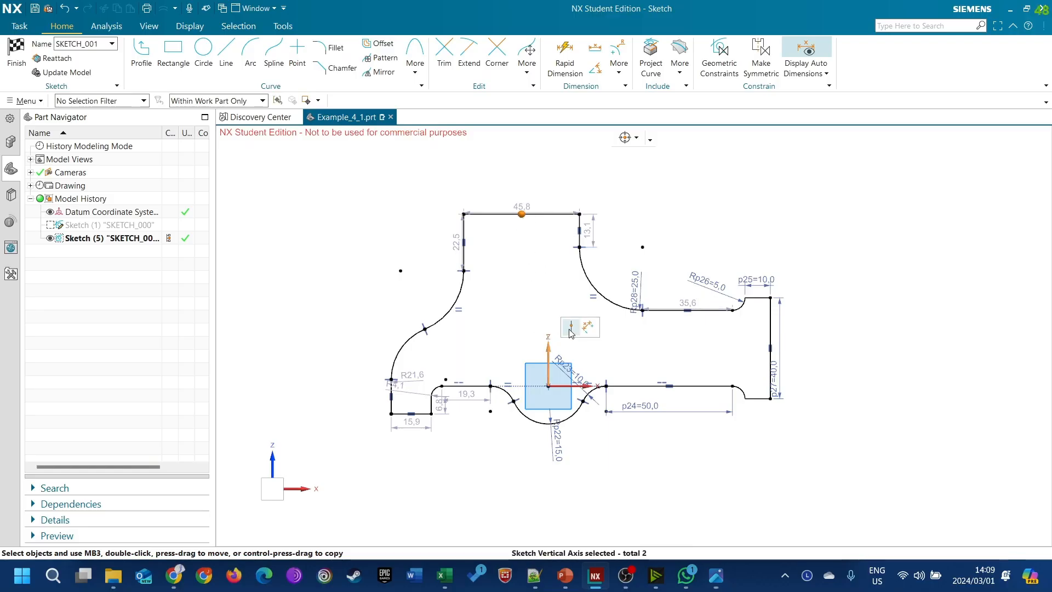
pyautogui.click(573, 332)
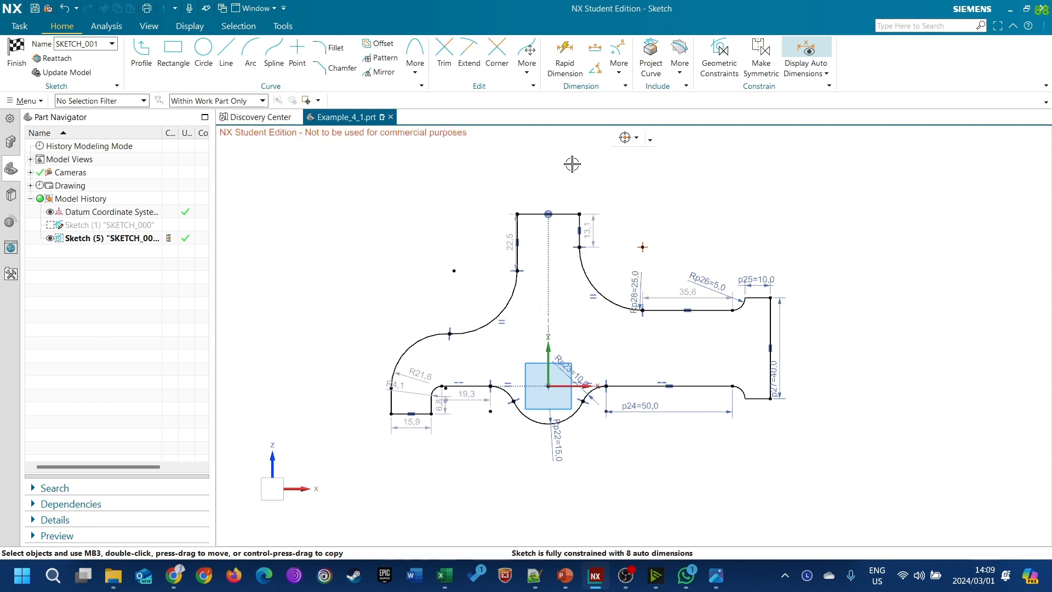
pyautogui.click(548, 213)
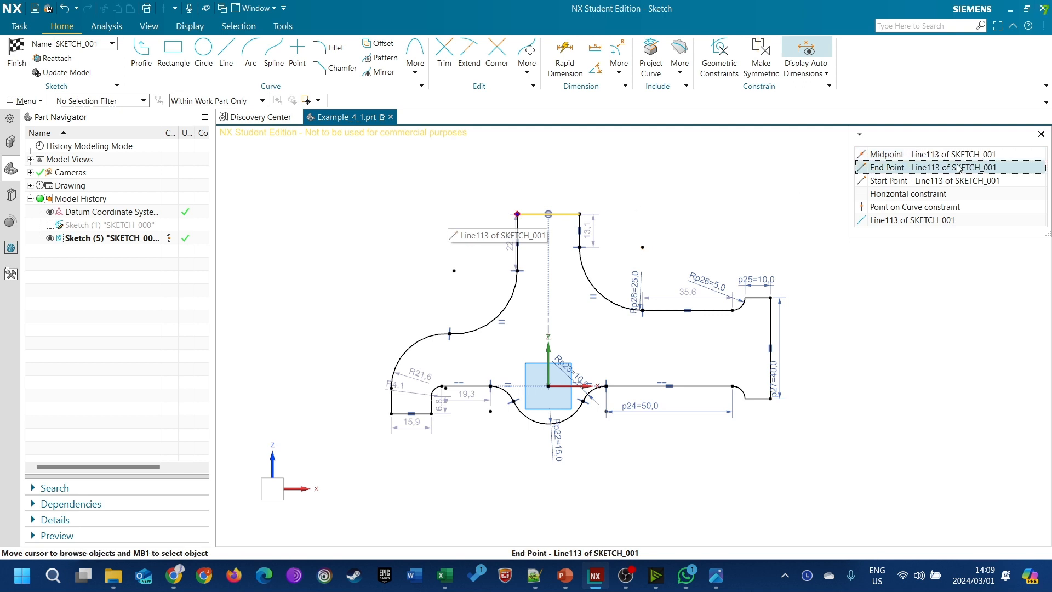
pyautogui.click(930, 167)
pyautogui.click(547, 384)
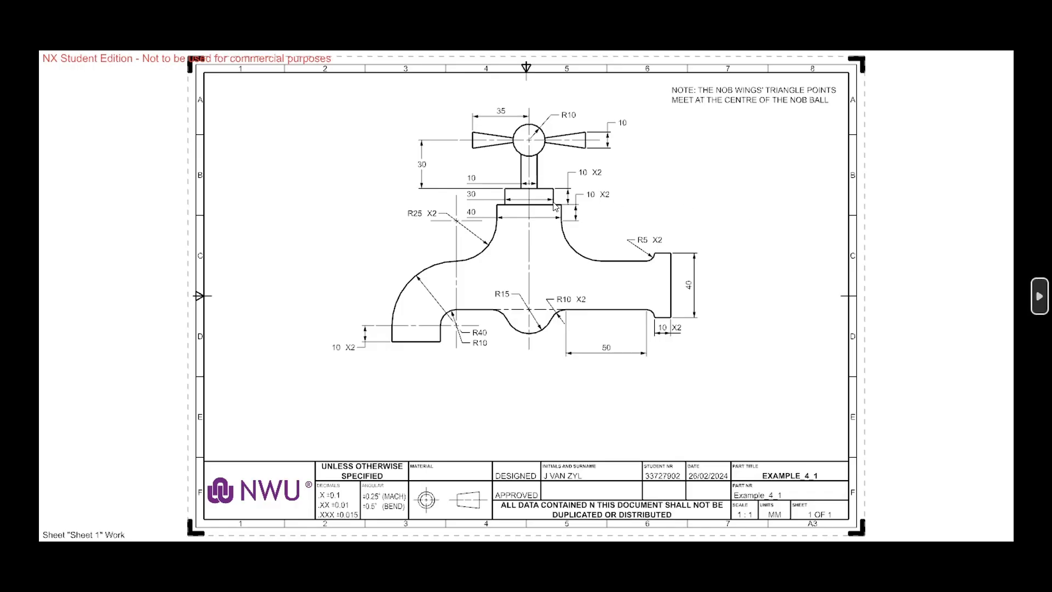
# Step: Make the neck's two short vertical edges equal in length and set the right one to 10 mm
pyautogui.hotkey('alt', 'Tab')
pyautogui.click(580, 221)
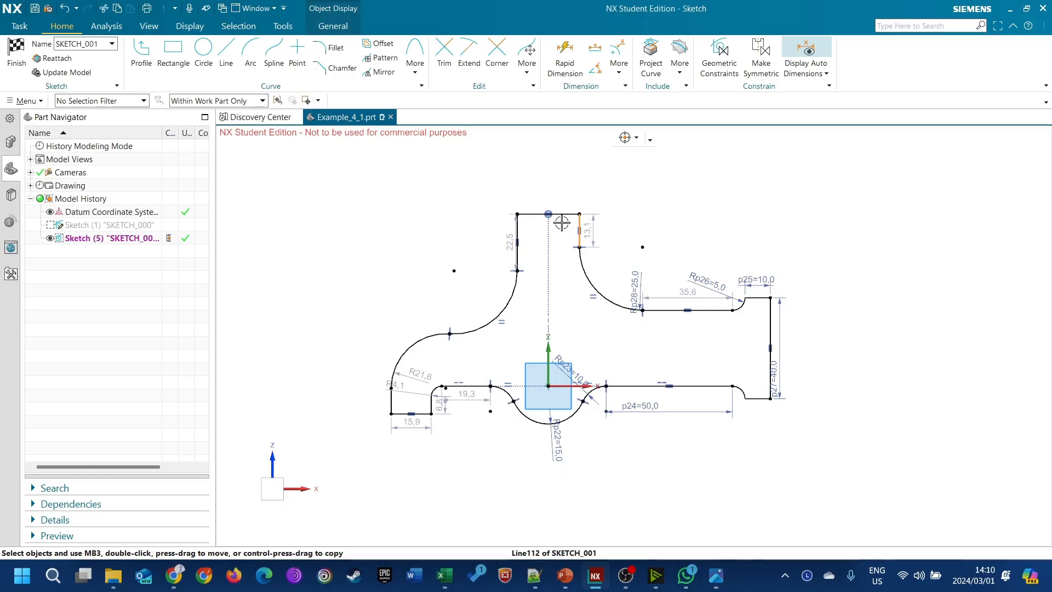
pyautogui.click(517, 241)
pyautogui.click(558, 208)
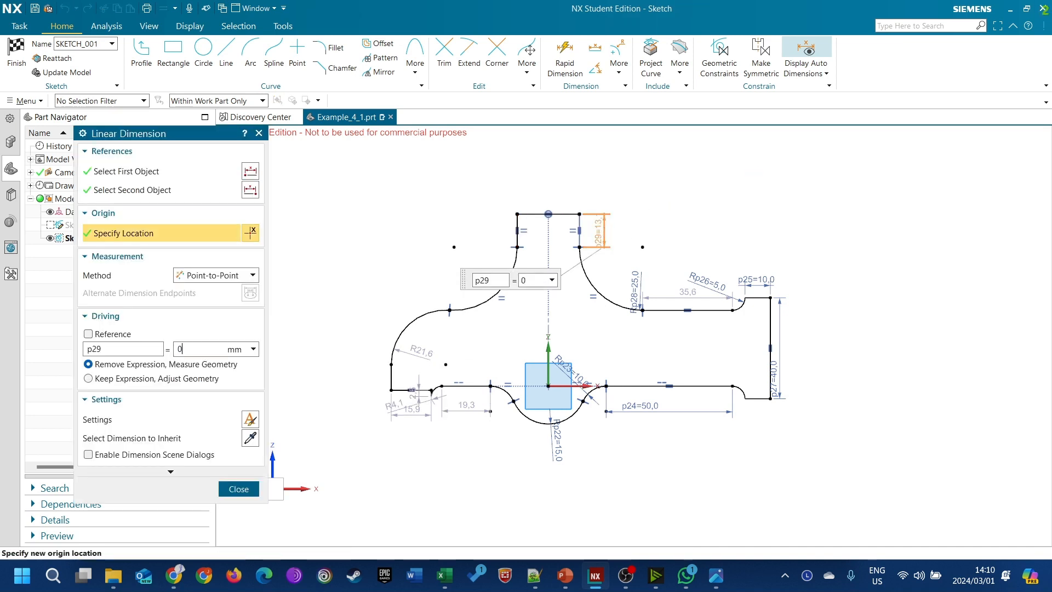
pyautogui.press('Return')
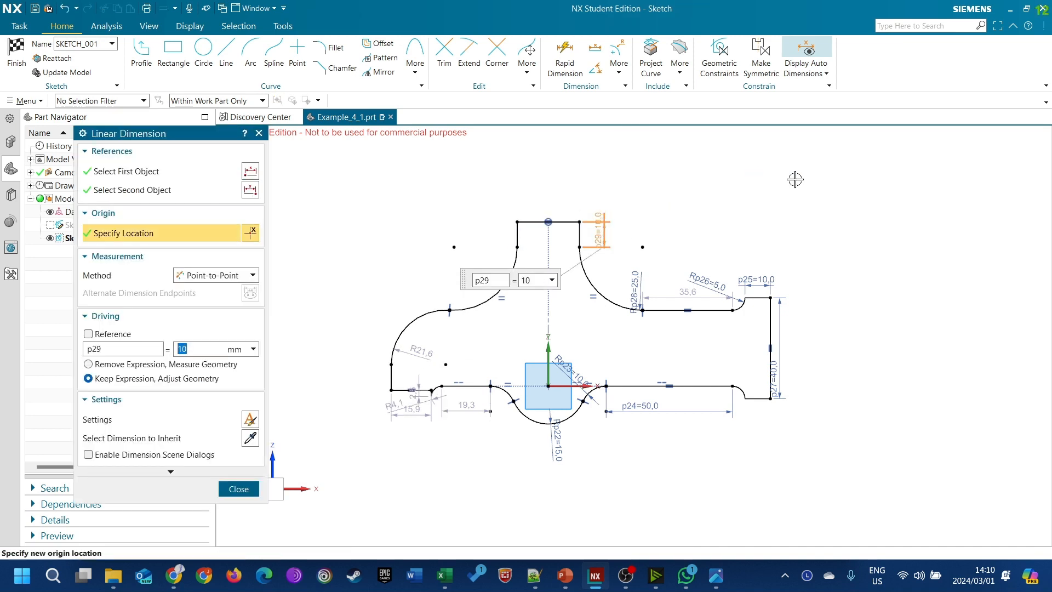
pyautogui.click(239, 489)
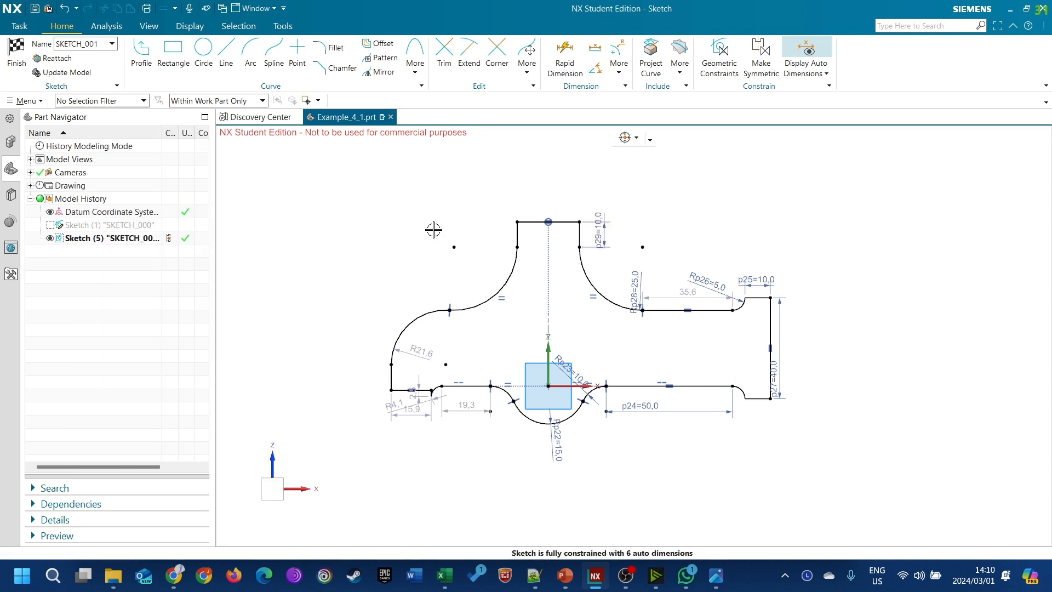
pyautogui.scroll(1, 348, 275)
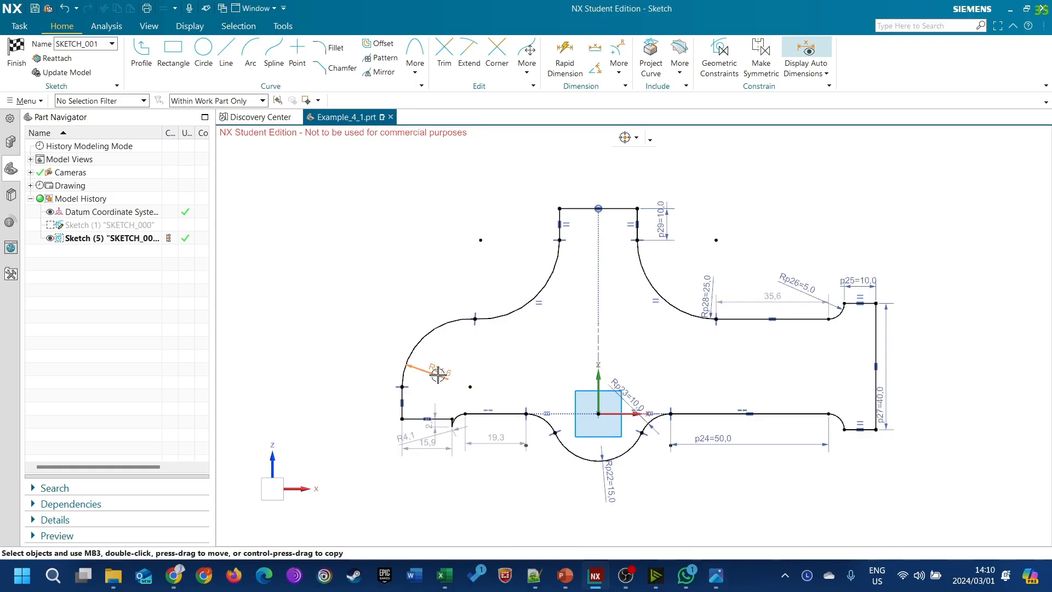
# Step: Try to set the radius of the spout's large outer arc to 40 mm
pyautogui.doubleClick(439, 370)
pyautogui.write('40')
pyautogui.press('Return')
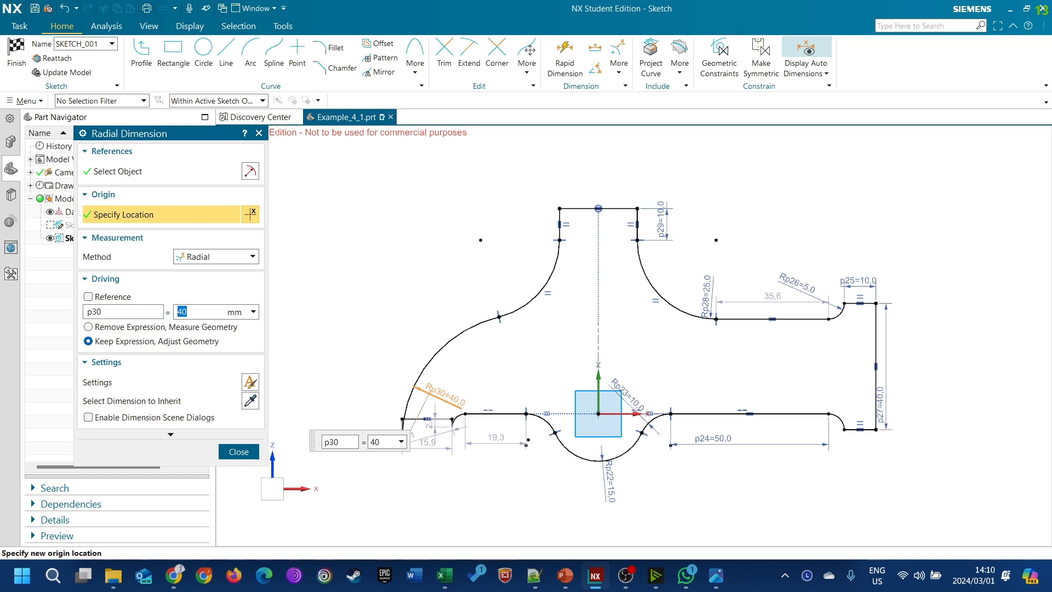
pyautogui.click(239, 452)
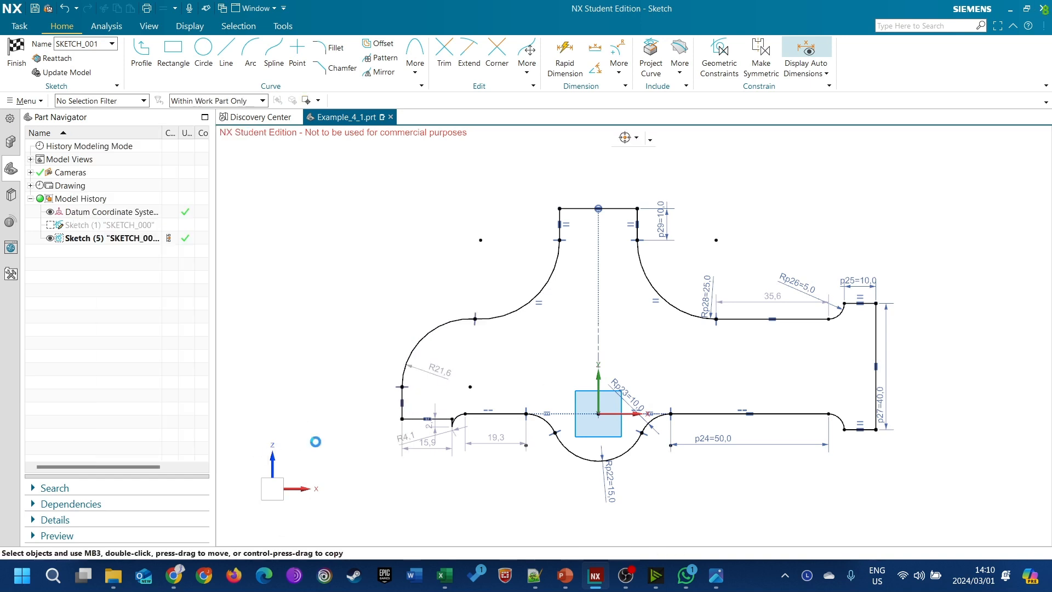
# Step: Move the spout's bottom edge down until its inner vertical edge is about 5.5 mm long, and delete the perpendicular constraint at the inner arc
pyautogui.scroll(4, 439, 428)
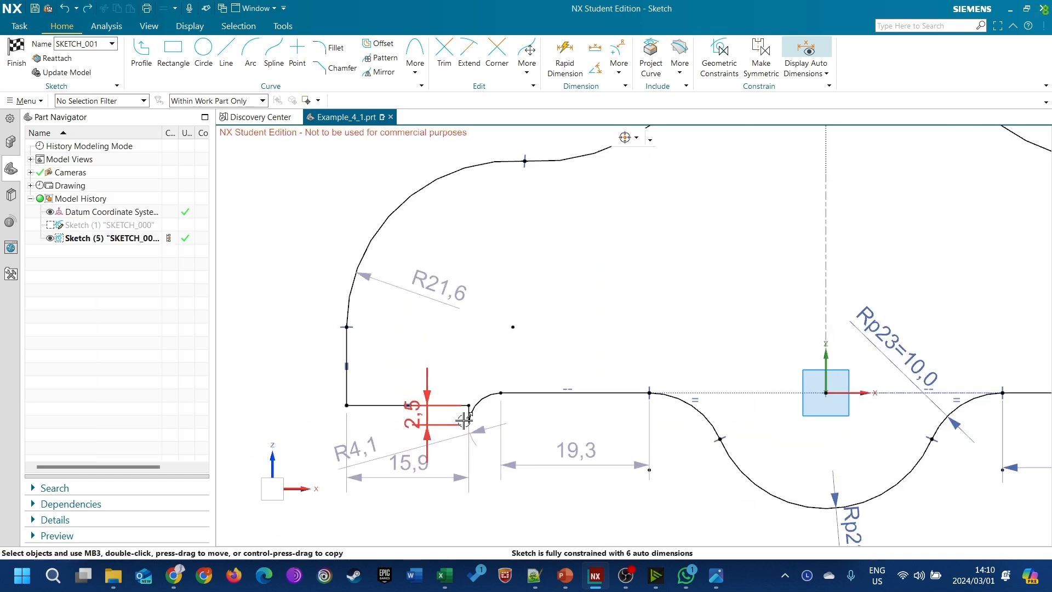
pyautogui.moveTo(370, 405)
pyautogui.mouseDown()
pyautogui.moveTo(353, 425)
pyautogui.moveTo(341, 496)
pyautogui.mouseUp()
pyautogui.click(452, 394)
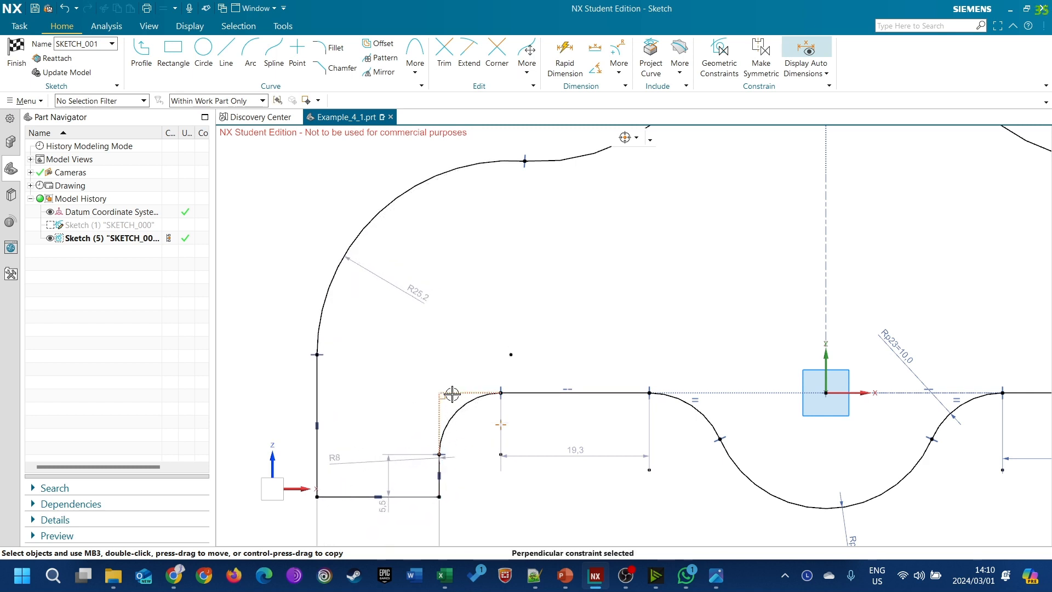
pyautogui.press('Delete')
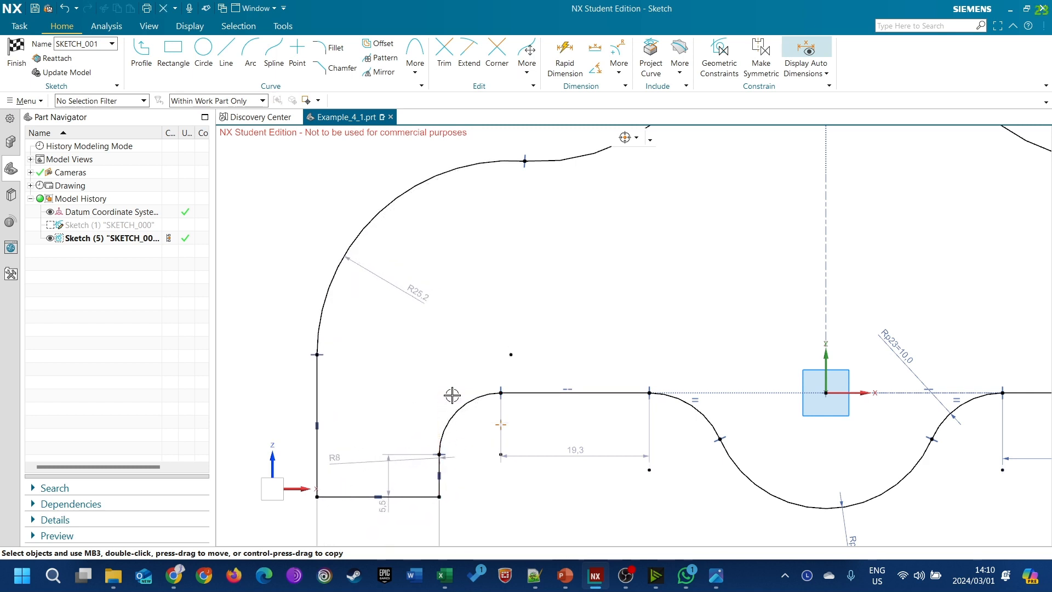
# Step: Set the radius of the spout's large outer arc to 40 mm
pyautogui.scroll(-1, 586, 310)
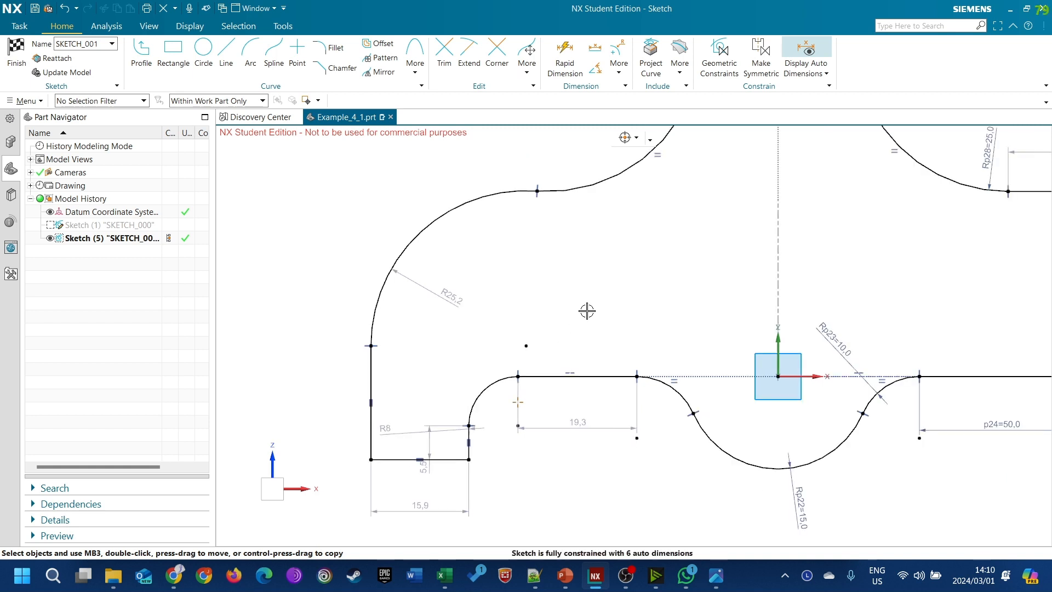
pyautogui.doubleClick(445, 292)
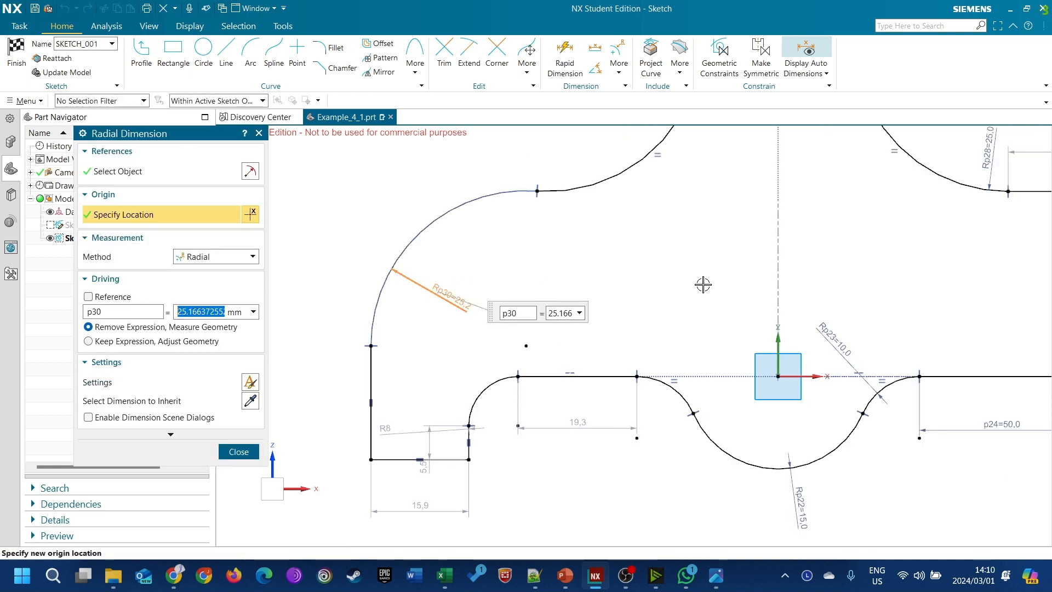
pyautogui.write('40')
pyautogui.press('Return')
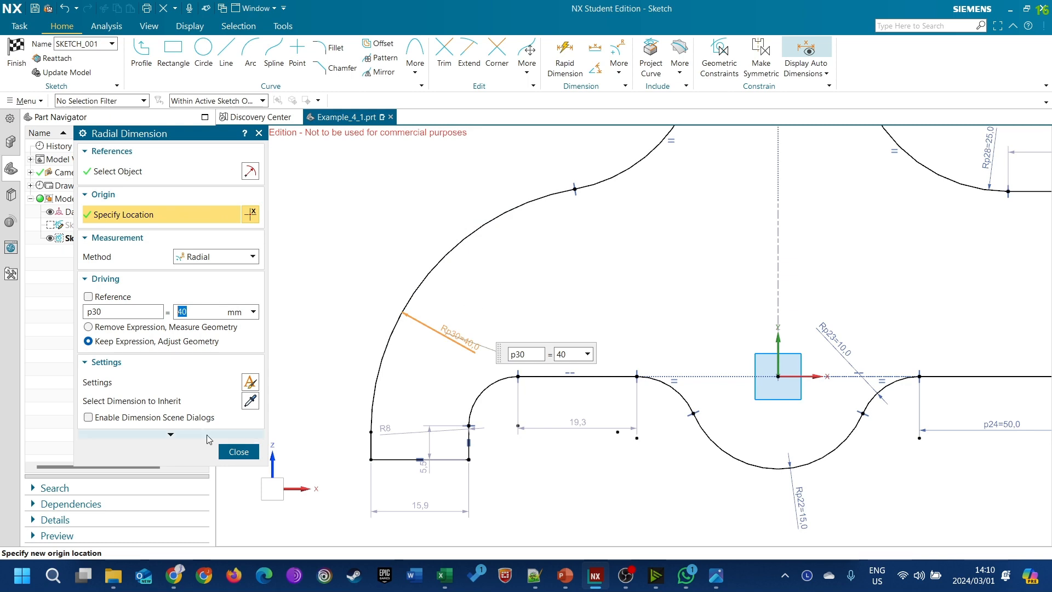
pyautogui.click(239, 453)
pyautogui.scroll(2, 442, 227)
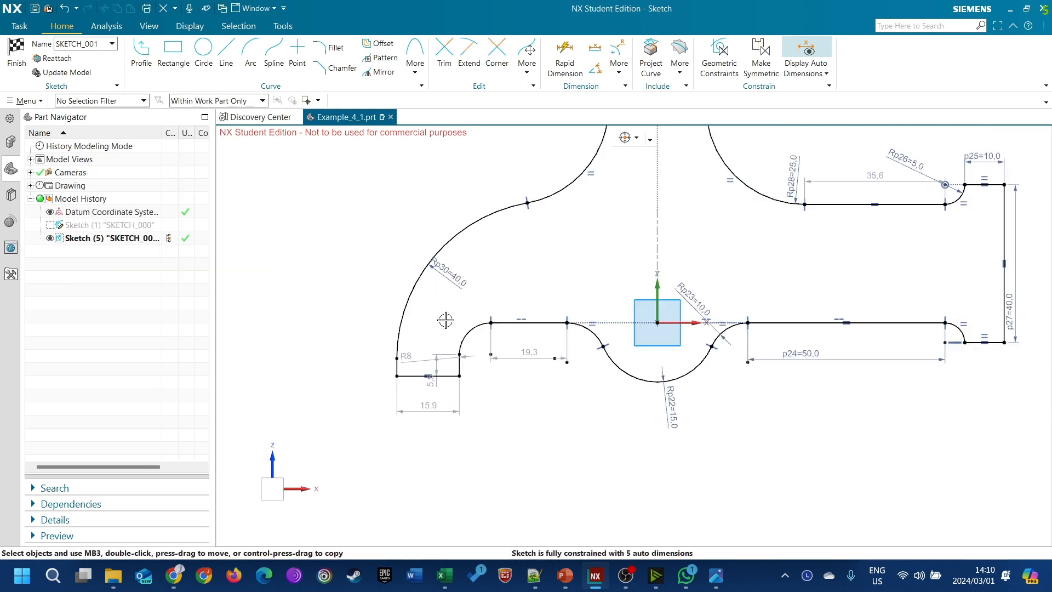
# Step: Make the two short vertical edges at the spout's outlet equal in length
pyautogui.scroll(-6, 378, 319)
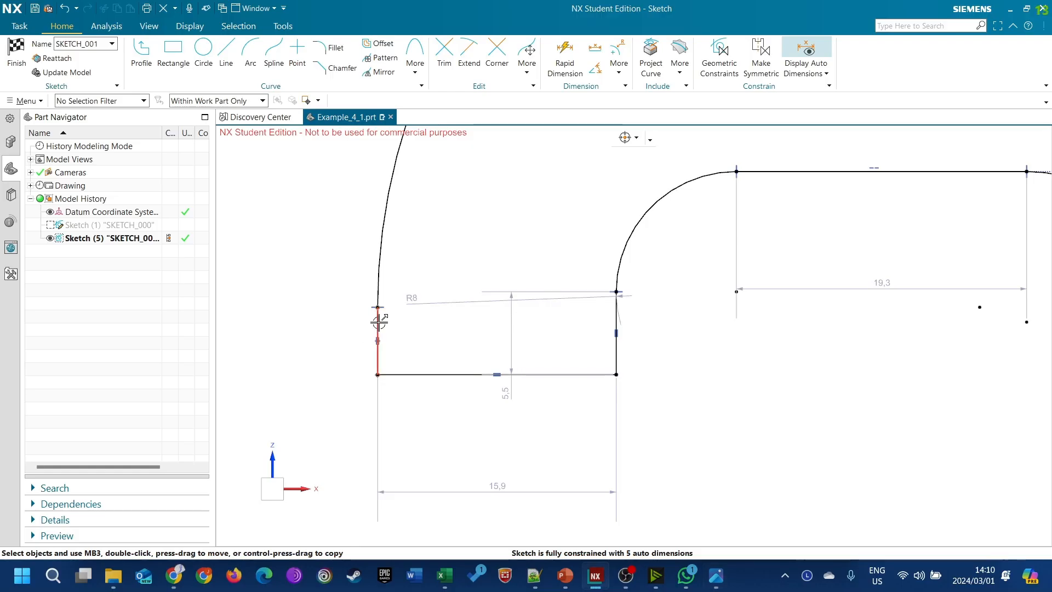
pyautogui.click(378, 324)
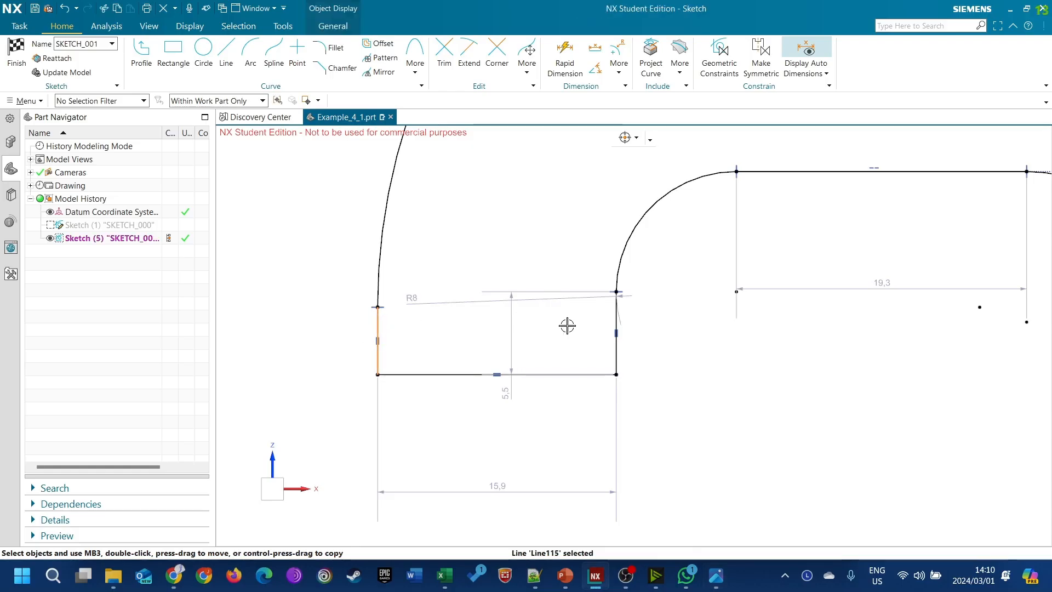
pyautogui.click(620, 355)
pyautogui.click(791, 328)
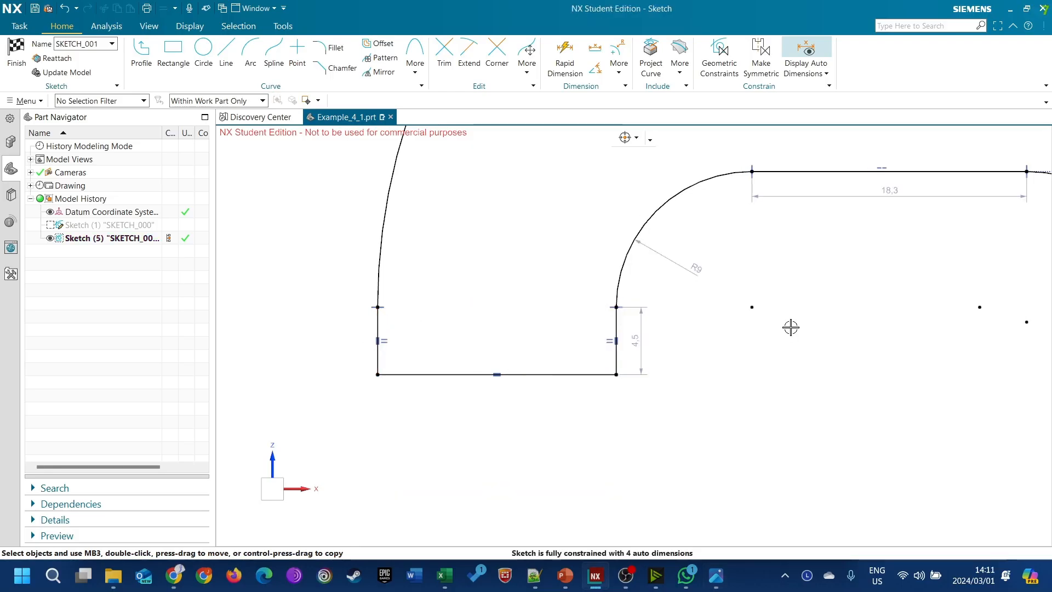
# Step: Place the outlet's height dimension outside the spout and set it to 10 mm
pyautogui.moveTo(637, 337); pyautogui.dragTo(243, 343)
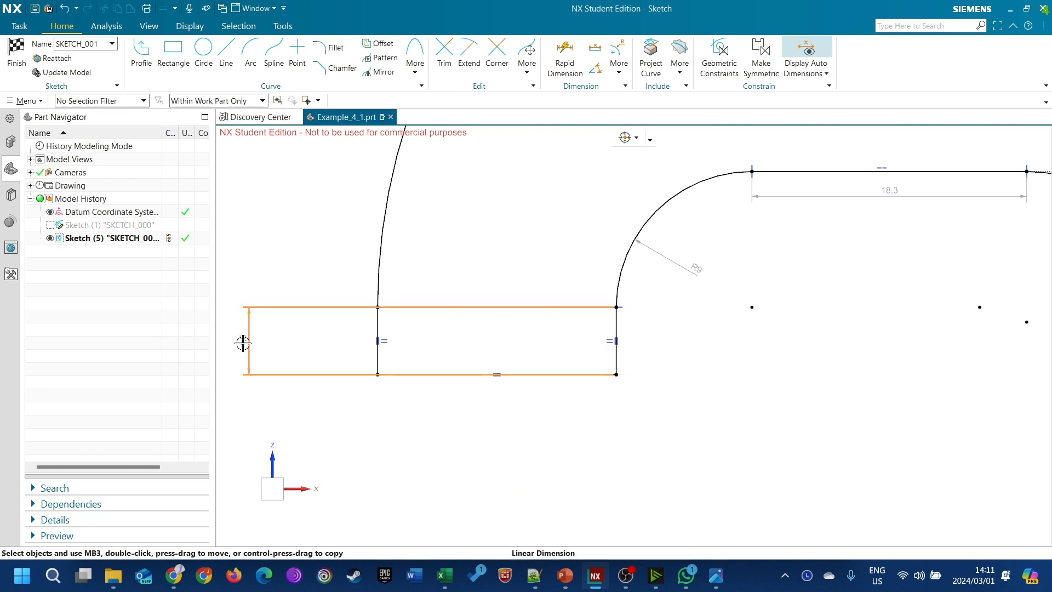
pyautogui.doubleClick(242, 342)
pyautogui.write('10')
pyautogui.press('Return')
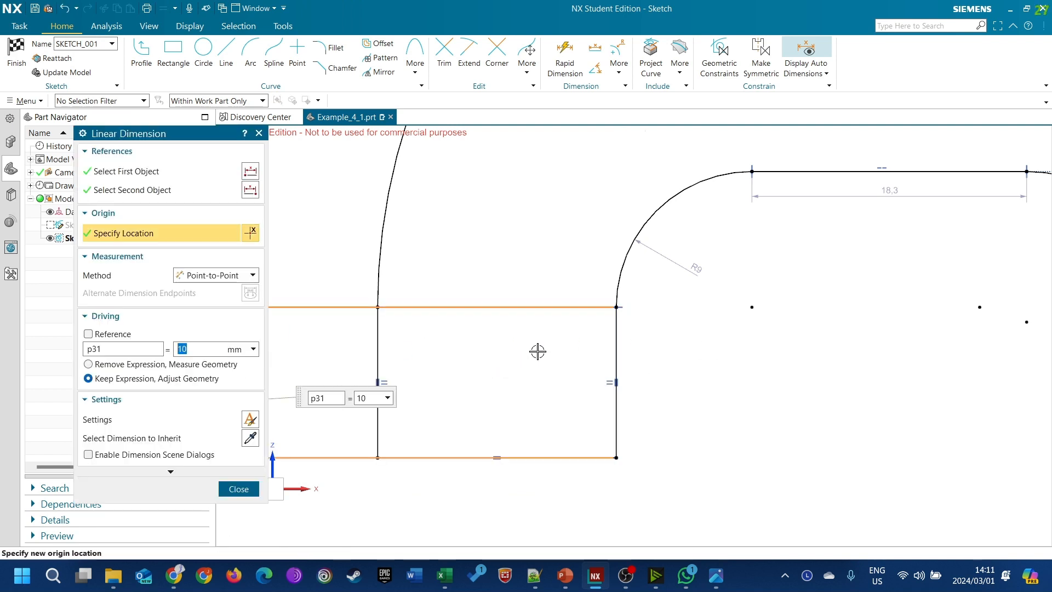
pyautogui.click(237, 489)
pyautogui.scroll(-5, 512, 291)
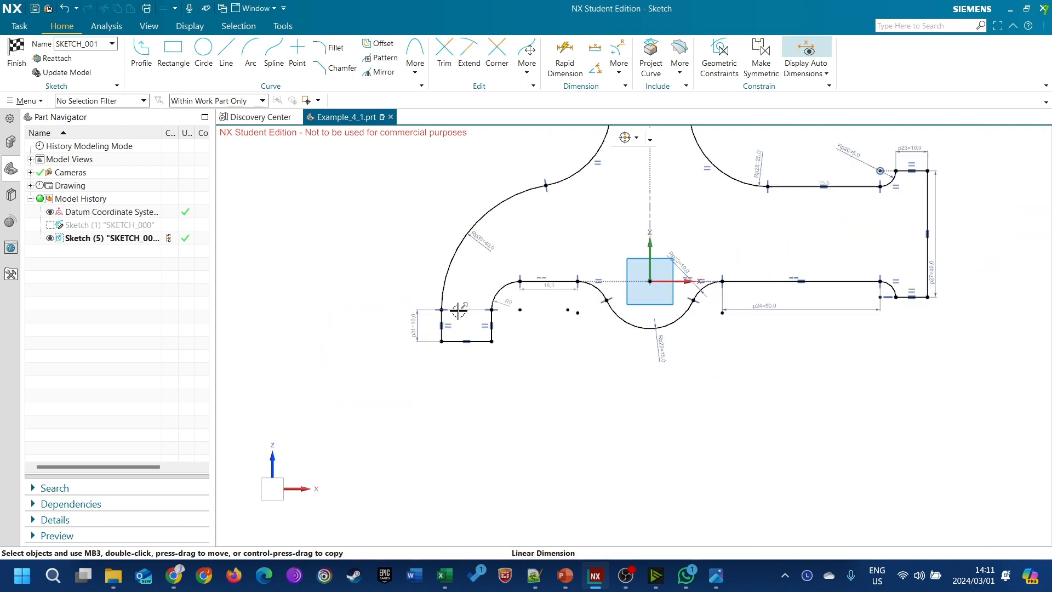
pyautogui.scroll(-2, 493, 312)
pyautogui.scroll(5, 530, 315)
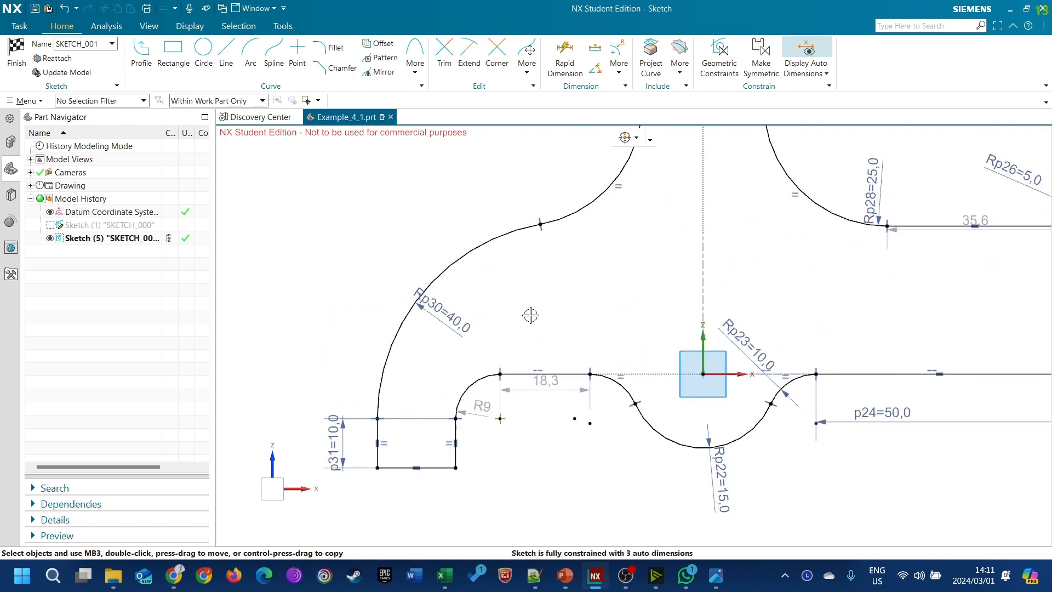
# Step: Check the spout's inner radius on the reference drawing and set the inner arc's radius to 10 mm
pyautogui.scroll(-2, 482, 329)
pyautogui.scroll(2, 469, 337)
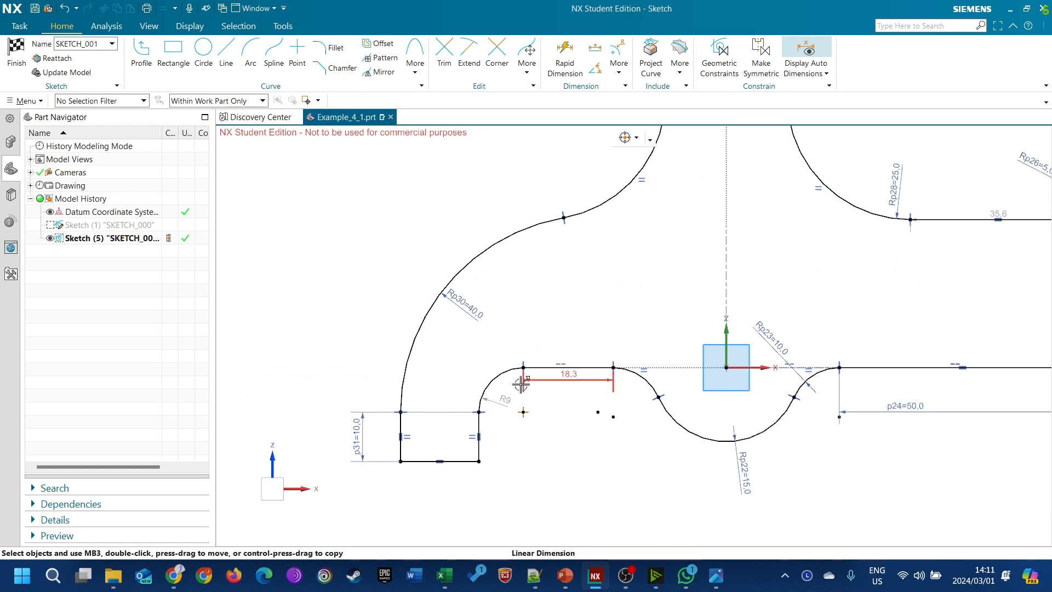
pyautogui.hotkey('alt', 'Tab')
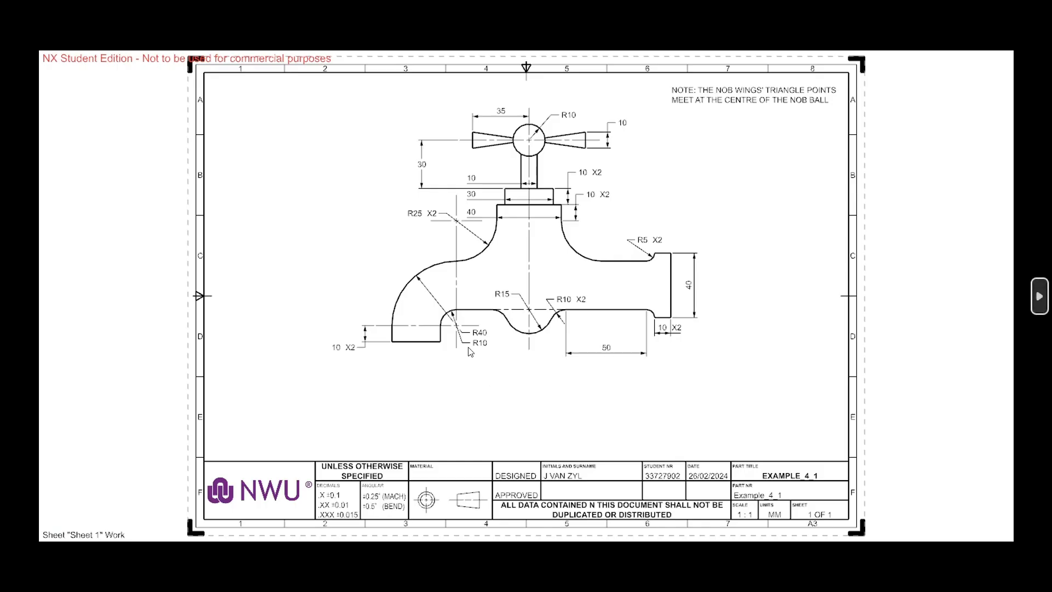
pyautogui.hotkey('alt', 'Tab')
pyautogui.click(498, 391)
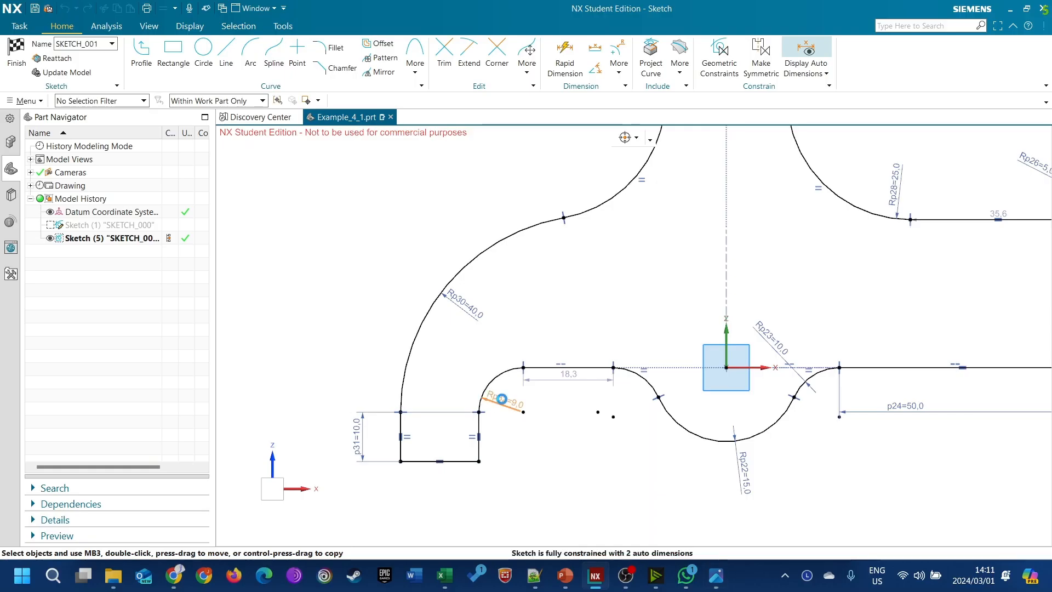
pyautogui.click(505, 395)
pyautogui.write('10')
pyautogui.press('Return')
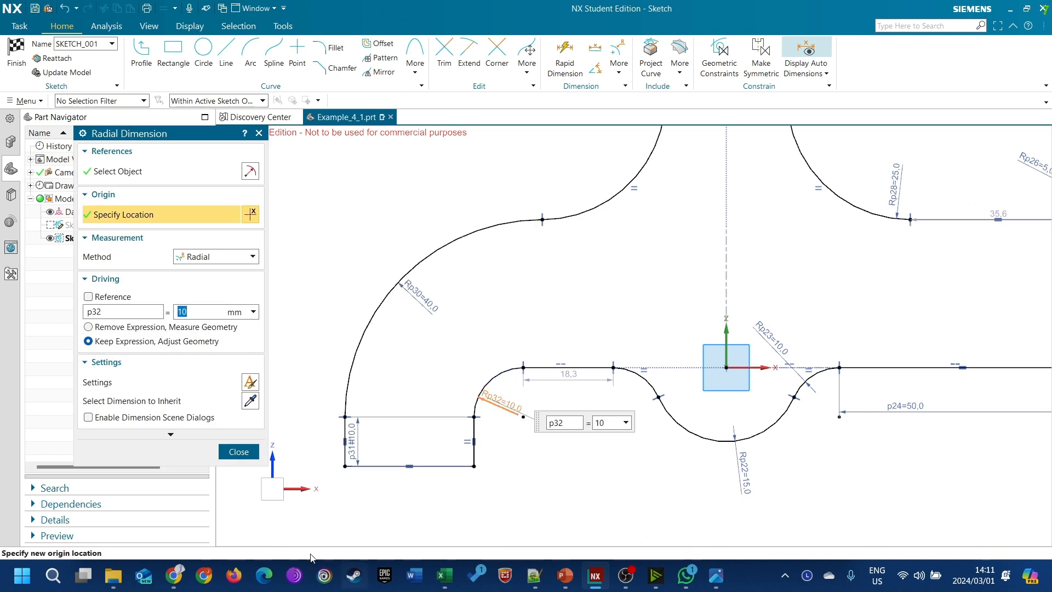
pyautogui.click(239, 453)
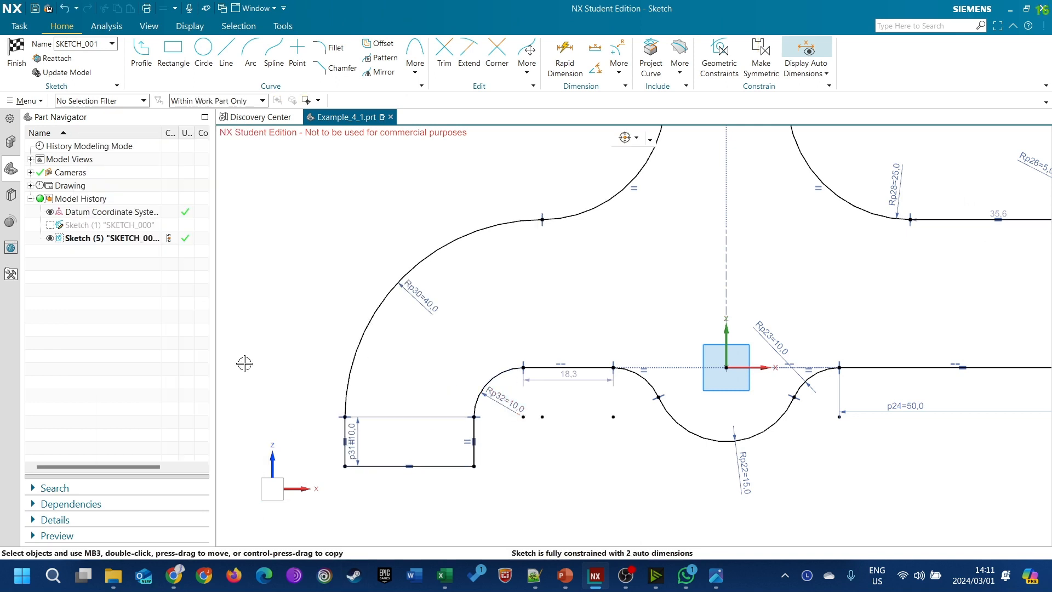
# Step: Check the spout's arc centres on the drawing and make the outer arc's centre coincident with the inner arc's centre
pyautogui.hotkey('alt', 'Tab')
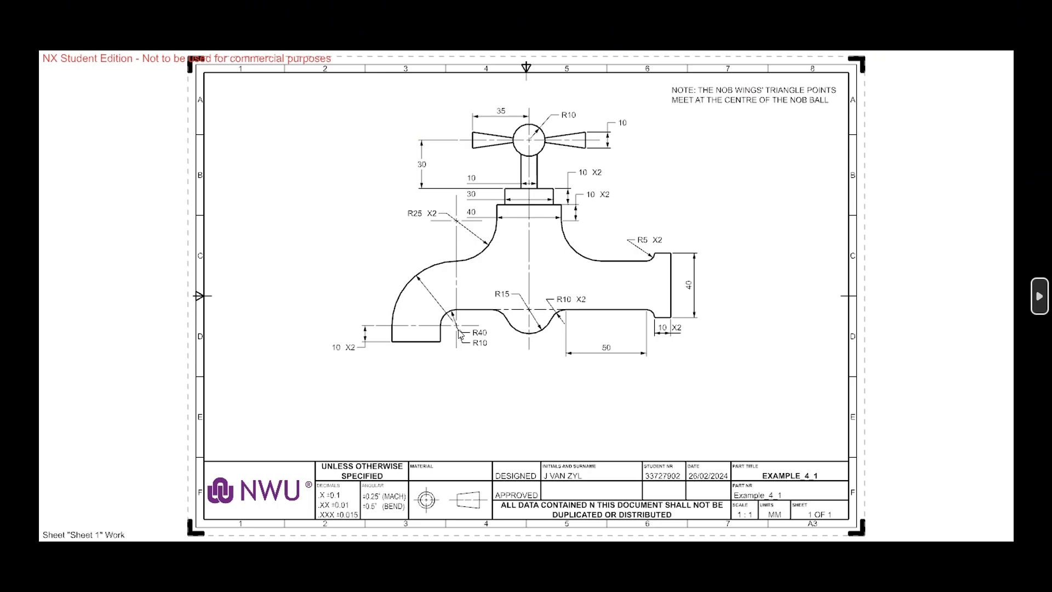
pyautogui.hotkey('alt', 'Tab')
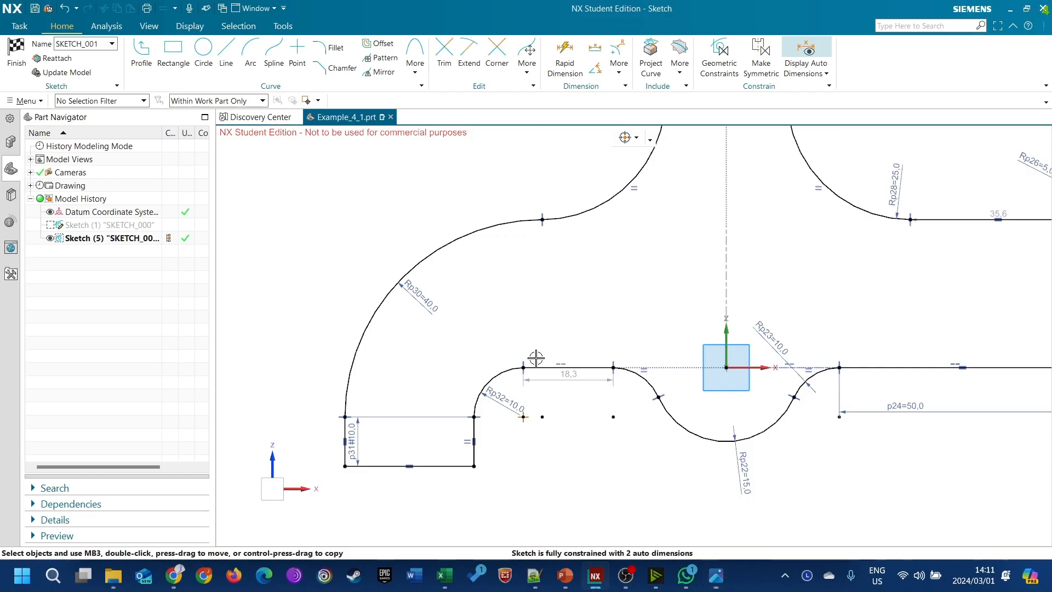
pyautogui.click(542, 416)
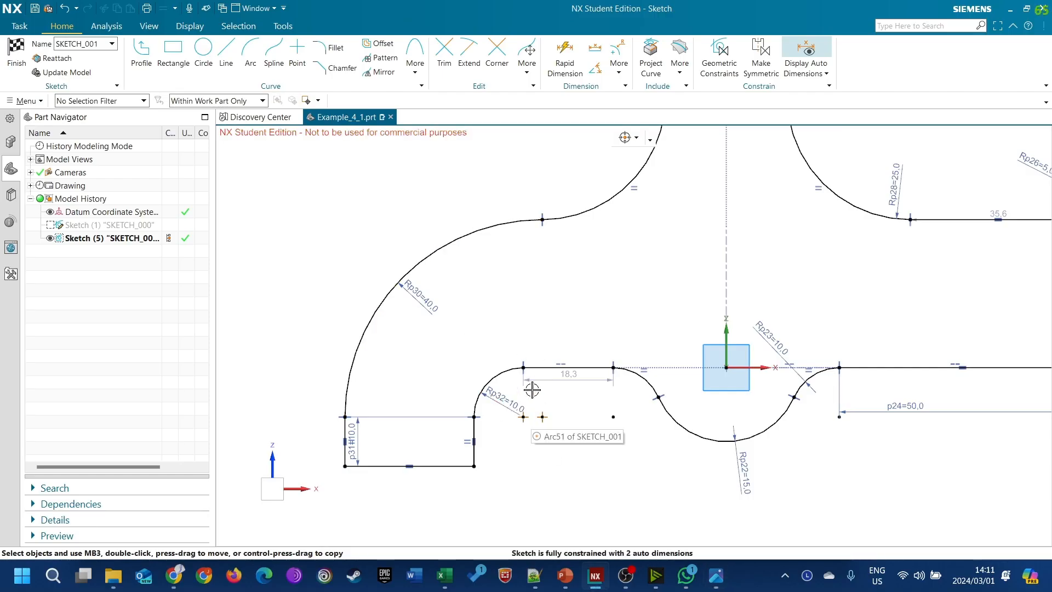
pyautogui.click(454, 246)
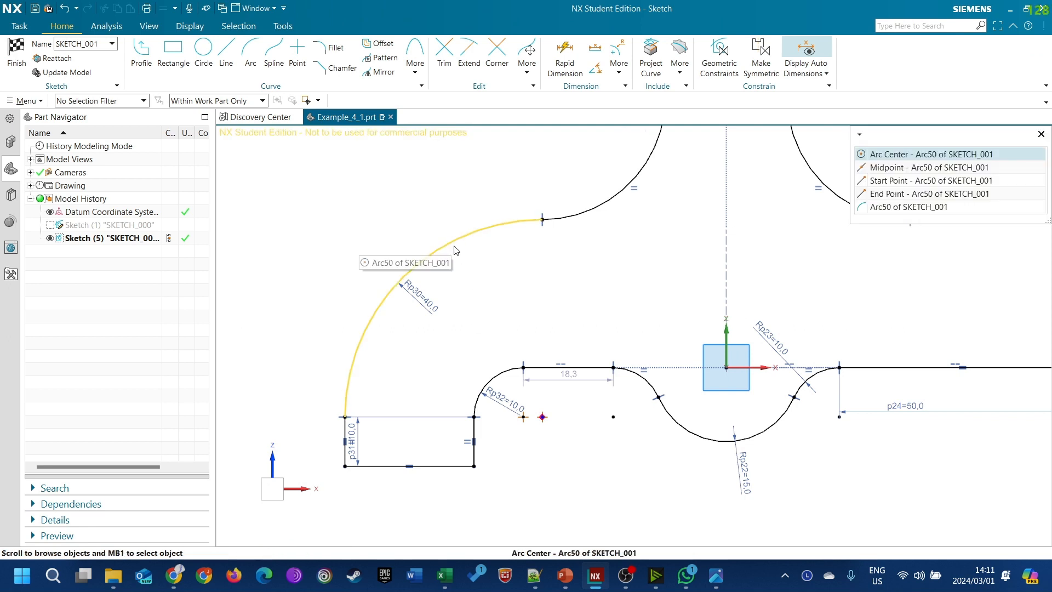
pyautogui.click(926, 155)
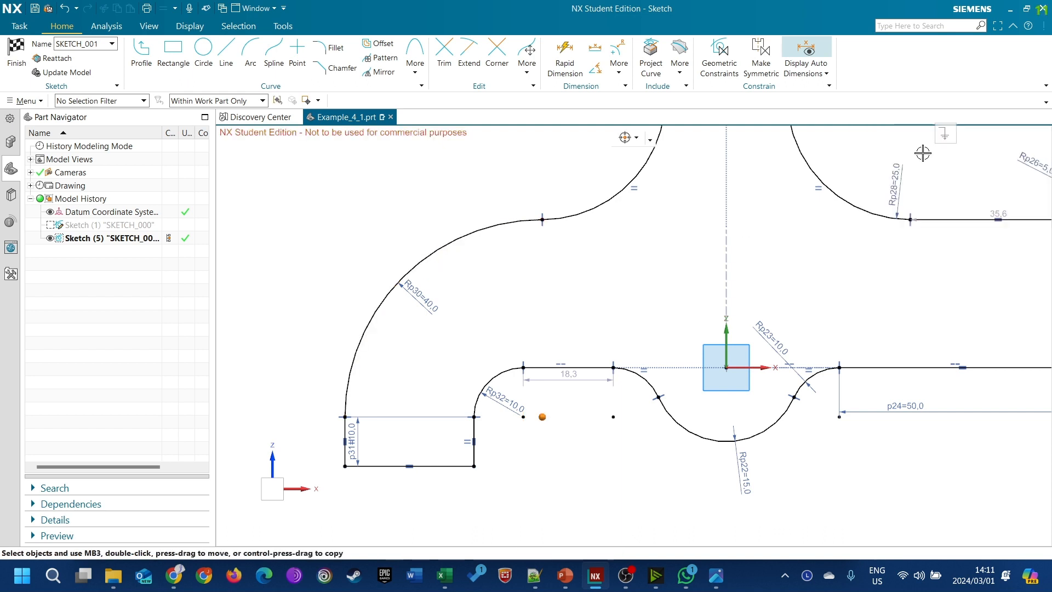
pyautogui.click(523, 418)
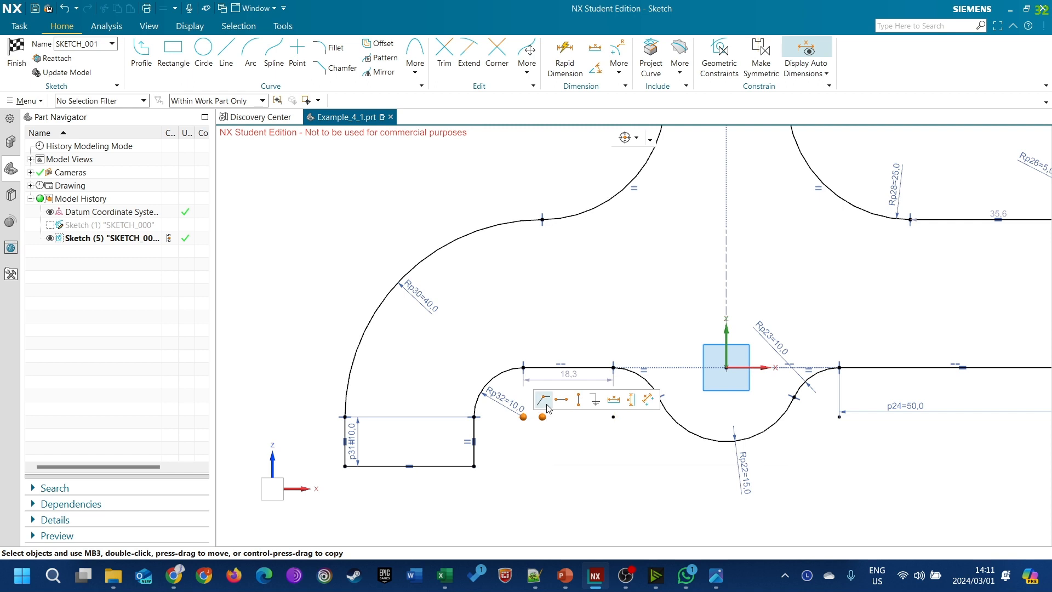
pyautogui.click(546, 405)
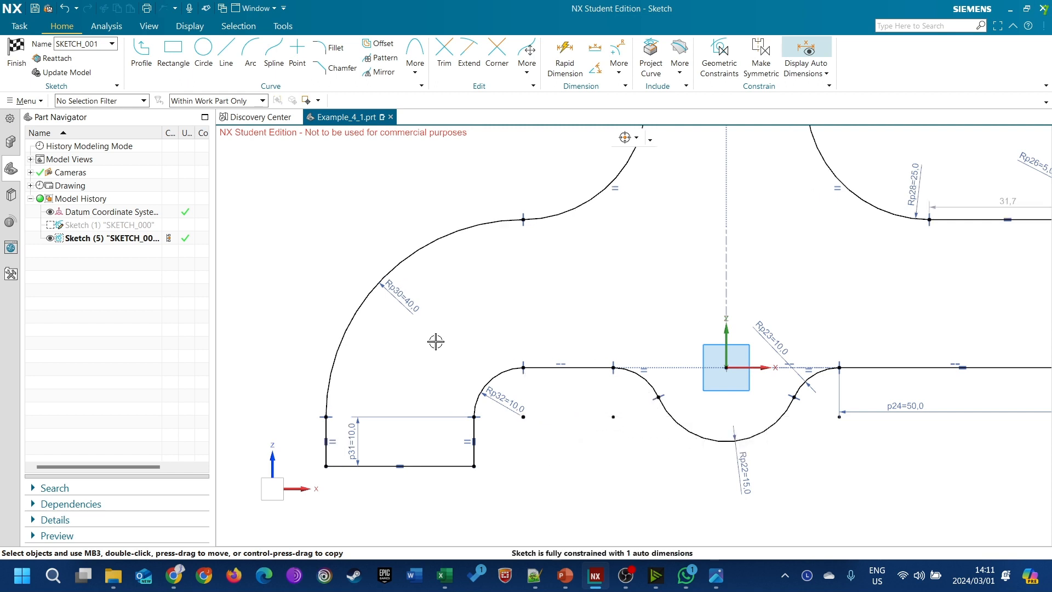
# Step: Dimension the width of the neck's top edge with Rapid Dimension and set it to 40 mm
pyautogui.scroll(-3, 419, 351)
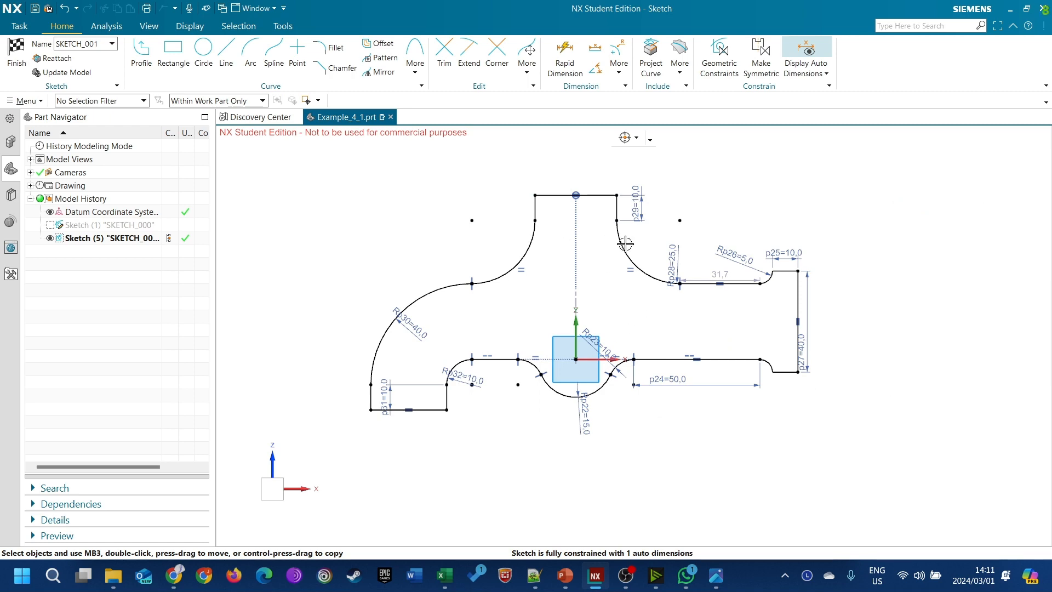
pyautogui.scroll(2, 575, 253)
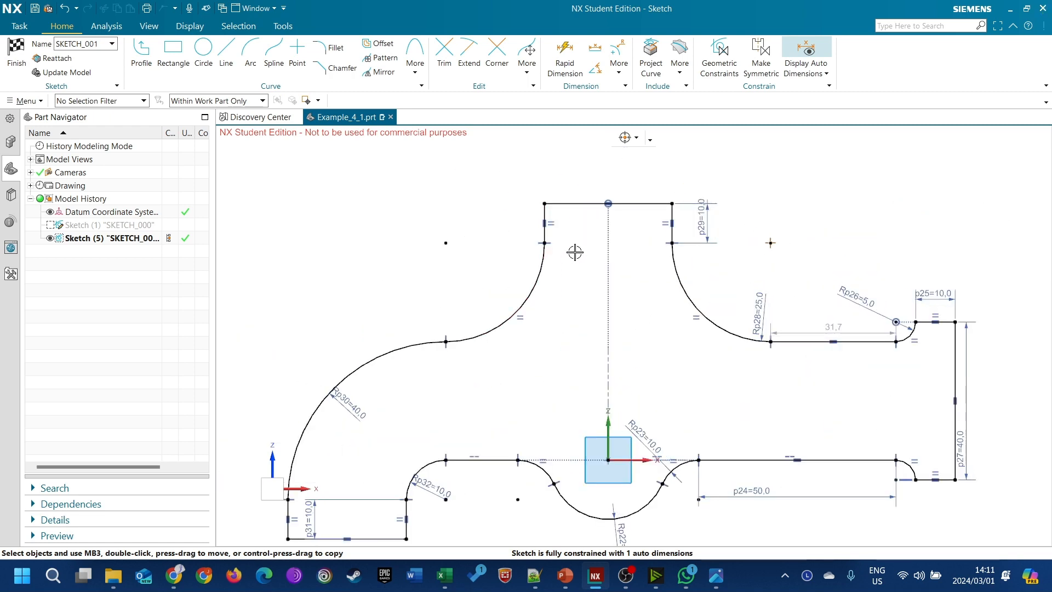
pyautogui.moveTo(770, 341); pyautogui.dragTo(762, 340)
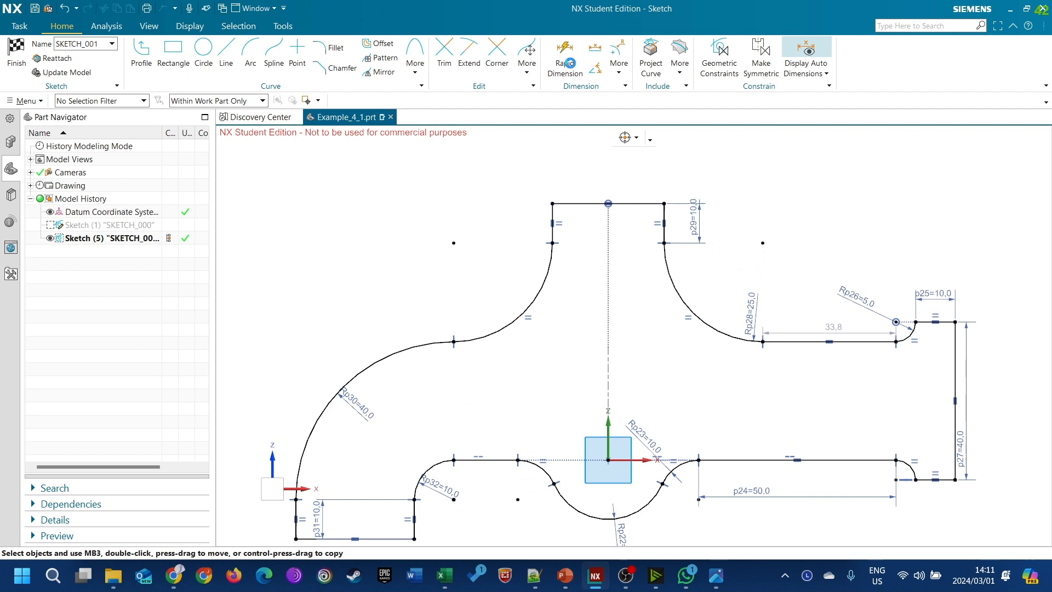
pyautogui.click(565, 55)
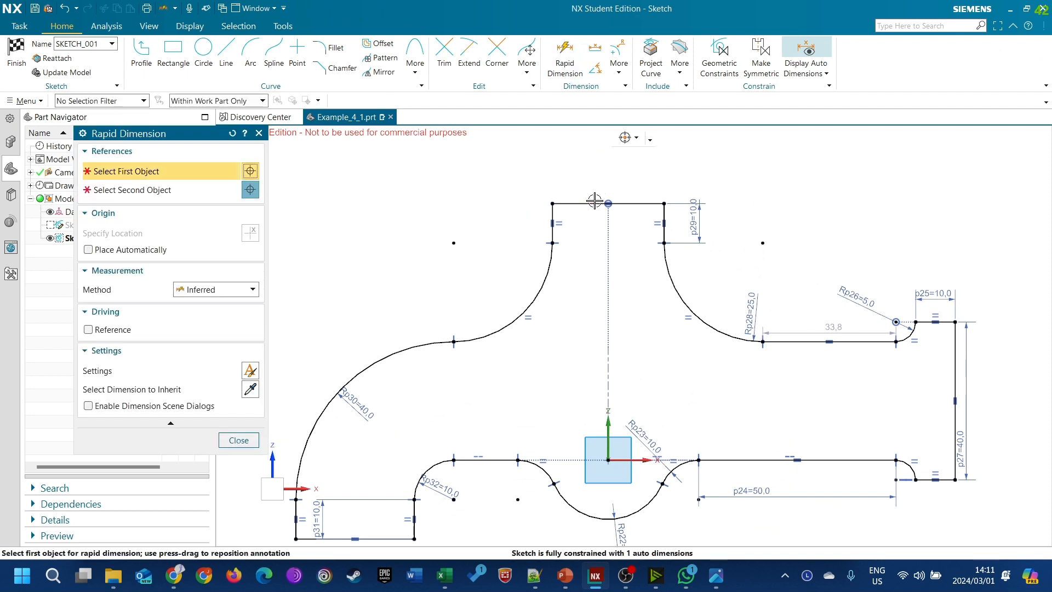
pyautogui.click(594, 203)
pyautogui.click(607, 248)
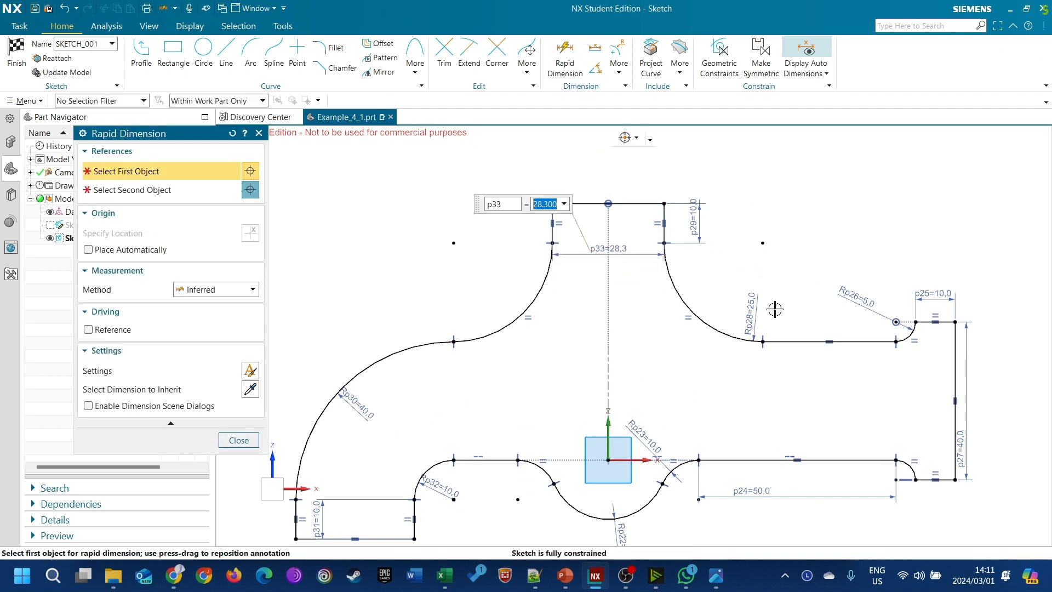
pyautogui.press('Return')
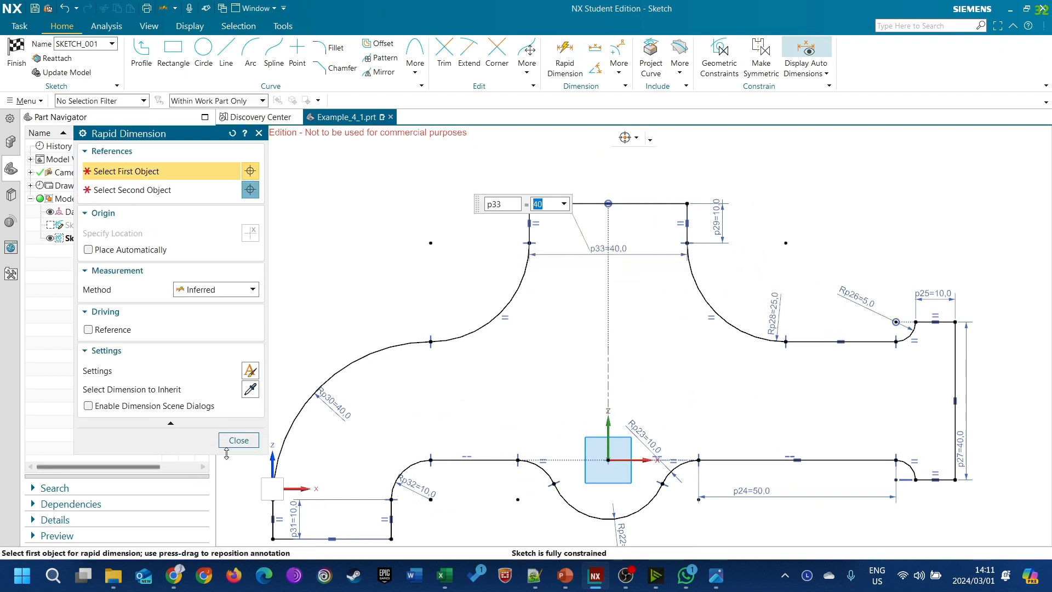
pyautogui.click(237, 441)
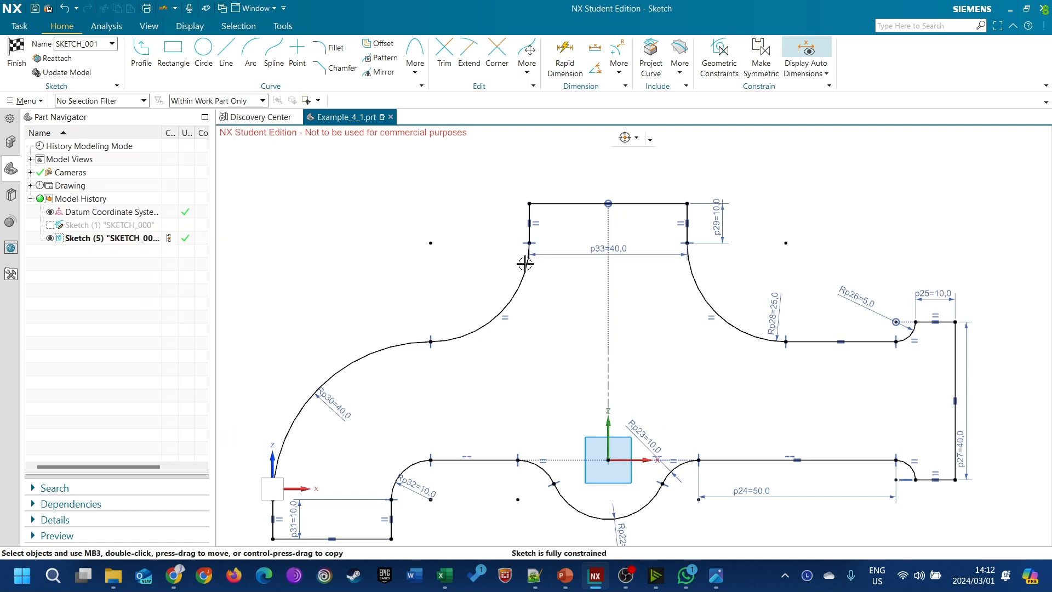
# Step: Draw a rectangle about 26 mm wide and 11 mm high standing on the neck's top edge
pyautogui.scroll(-3, 588, 238)
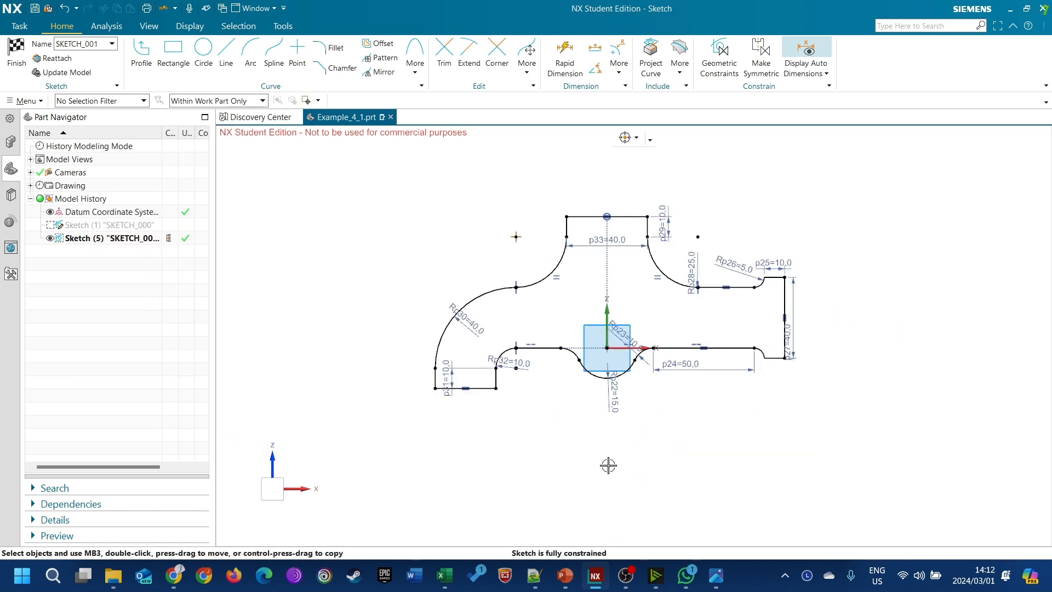
pyautogui.scroll(3, 627, 218)
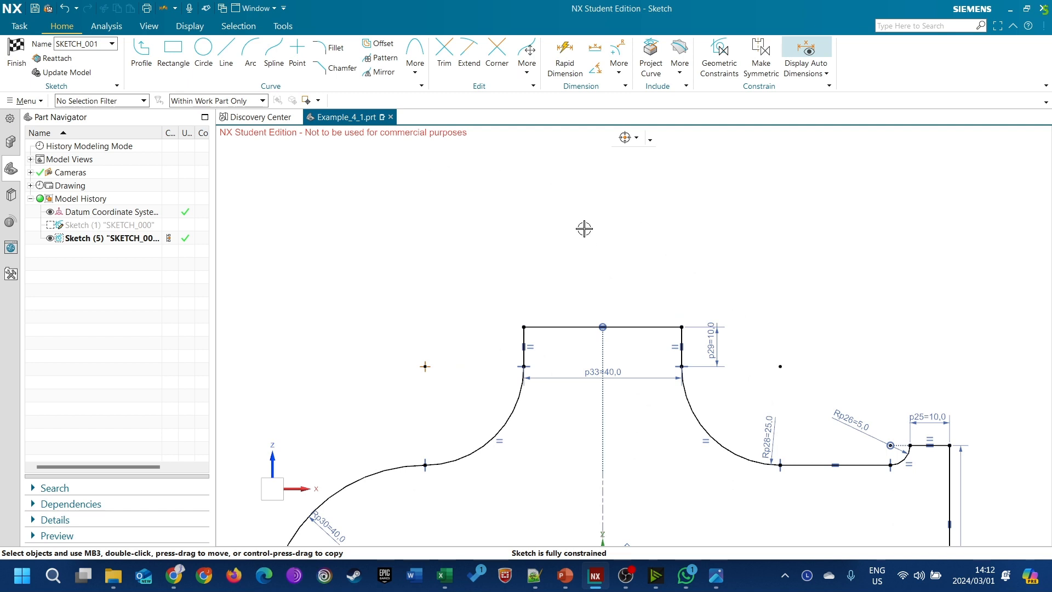
pyautogui.click(173, 52)
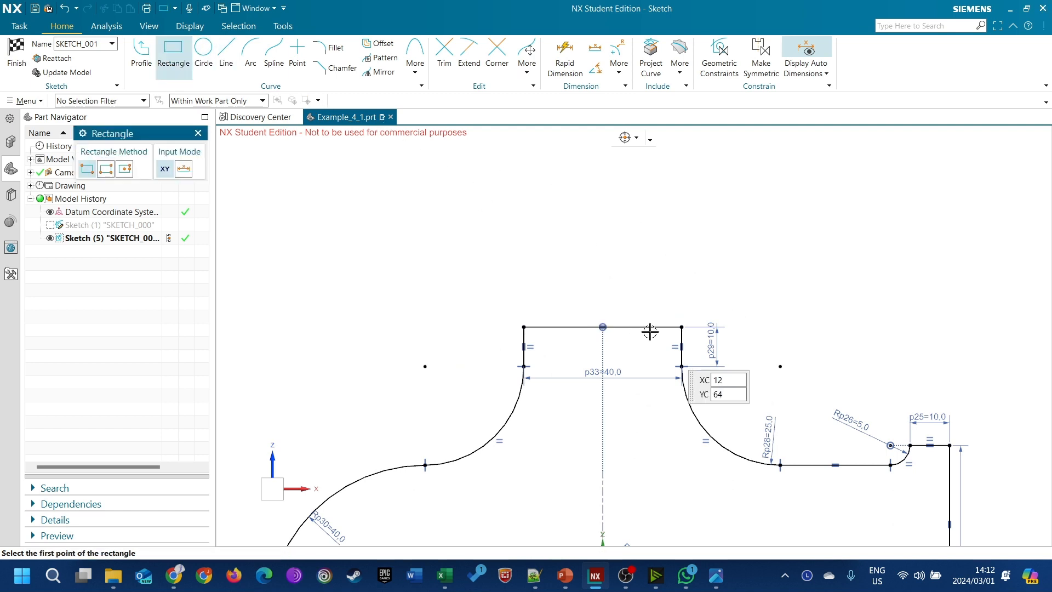
pyautogui.click(544, 325)
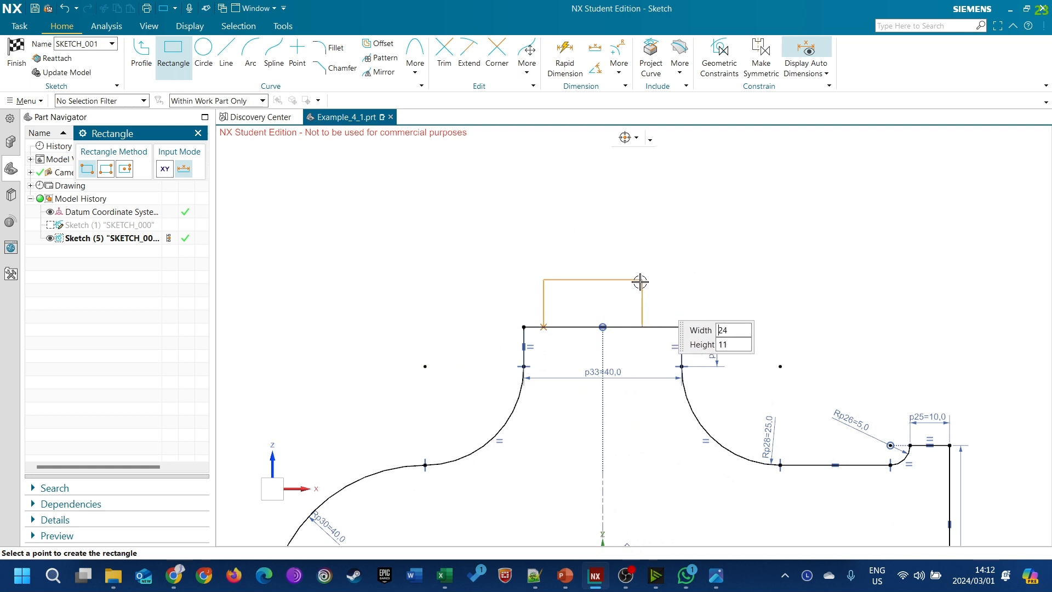
pyautogui.click(647, 283)
pyautogui.press('Escape')
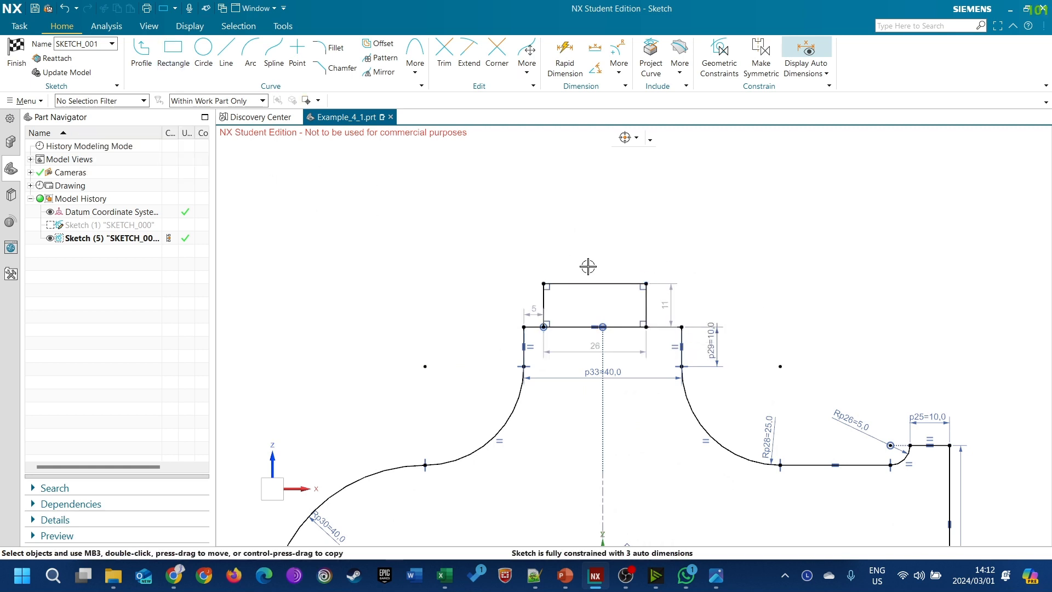
# Step: Set the height of the rectangle above the neck to 10 mm
pyautogui.doubleClick(666, 297)
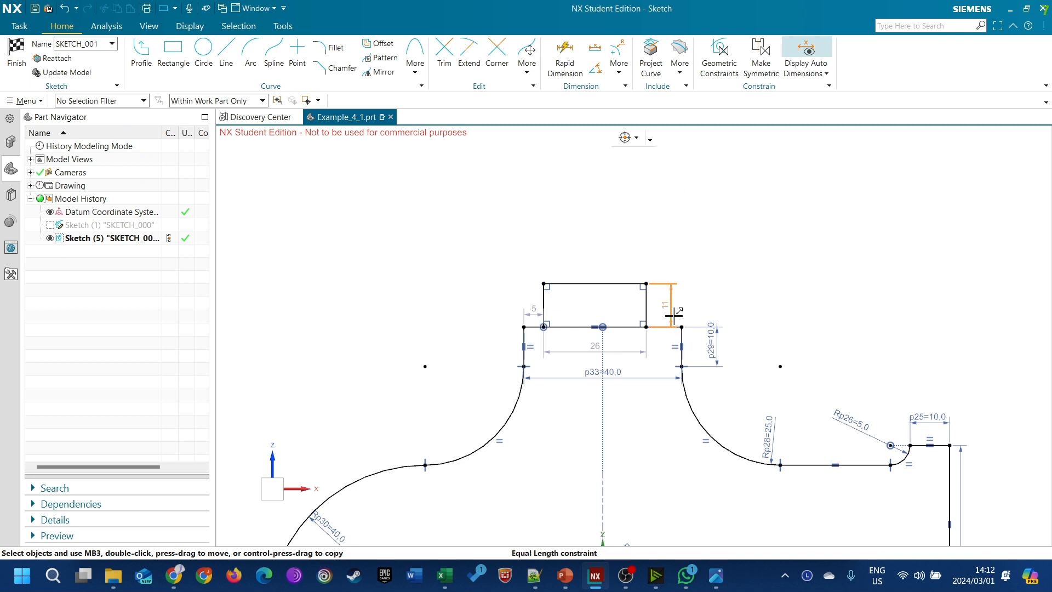
pyautogui.doubleClick(666, 302)
pyautogui.write('1')
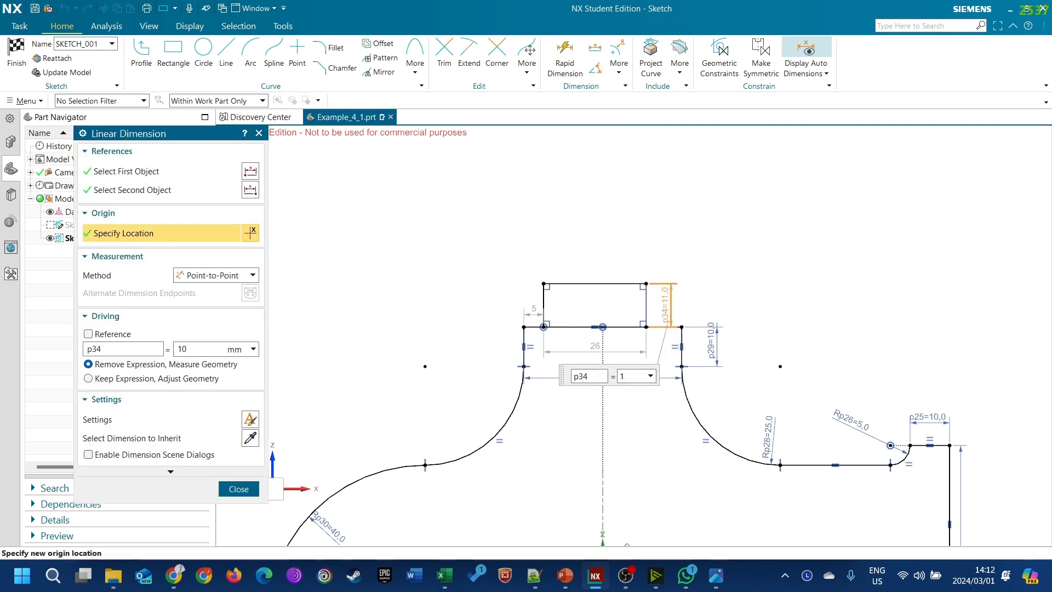
pyautogui.write('0')
pyautogui.press('Return')
pyautogui.click(238, 489)
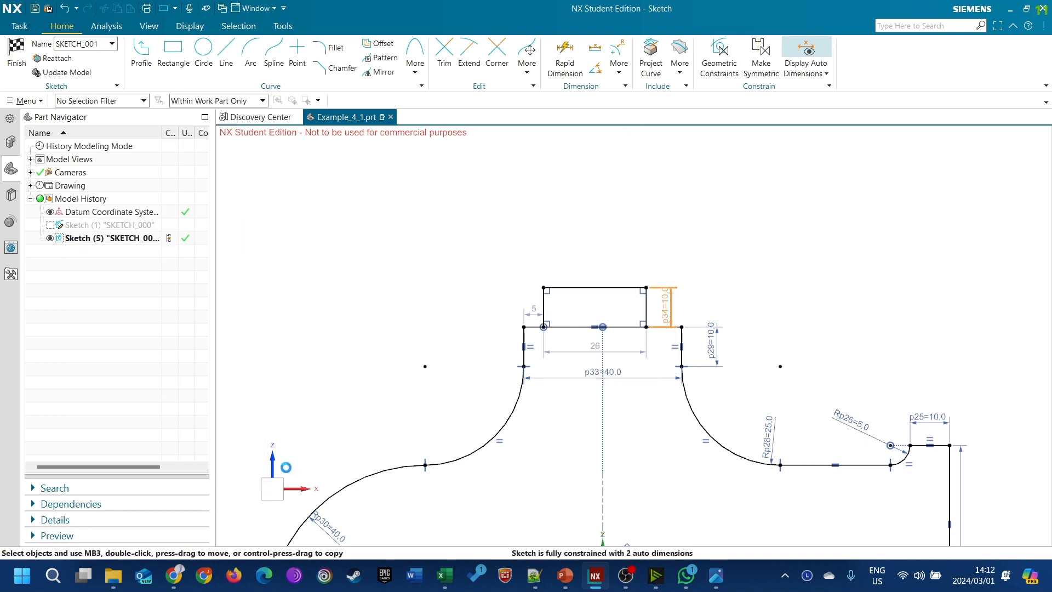
# Step: Set the rectangle's width to 30 mm and constrain its top edge's midpoint onto the sketch's vertical axis
pyautogui.doubleClick(599, 351)
pyautogui.write('30')
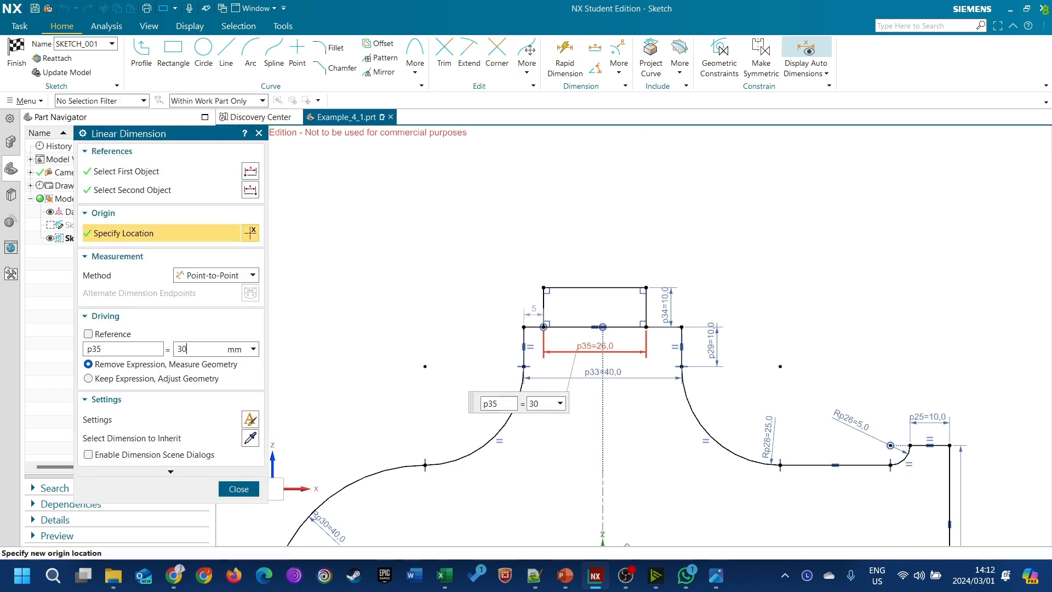
pyautogui.press('Return')
pyautogui.click(239, 489)
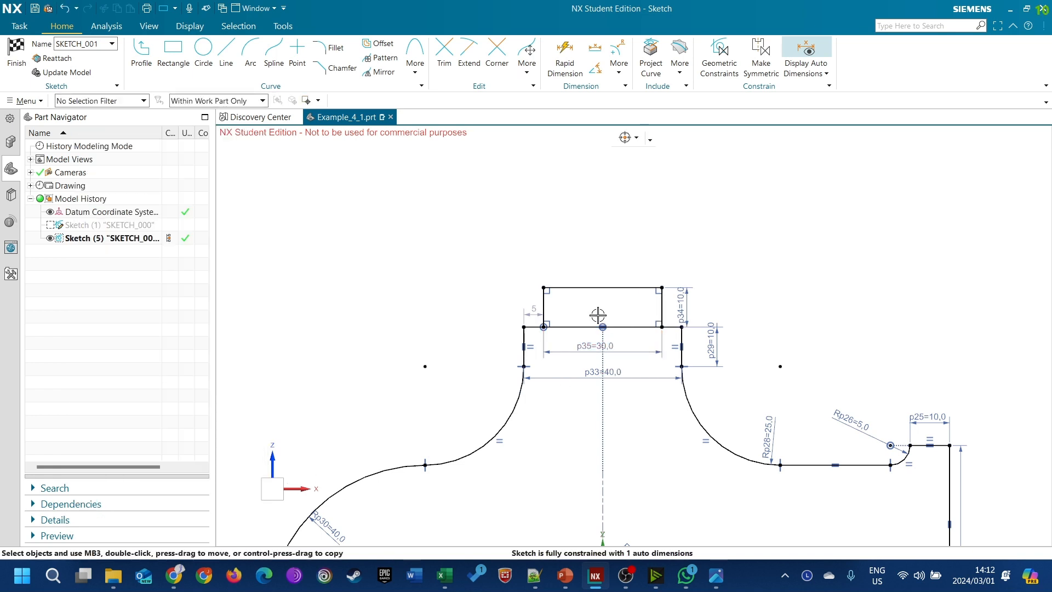
pyautogui.scroll(-4, 600, 238)
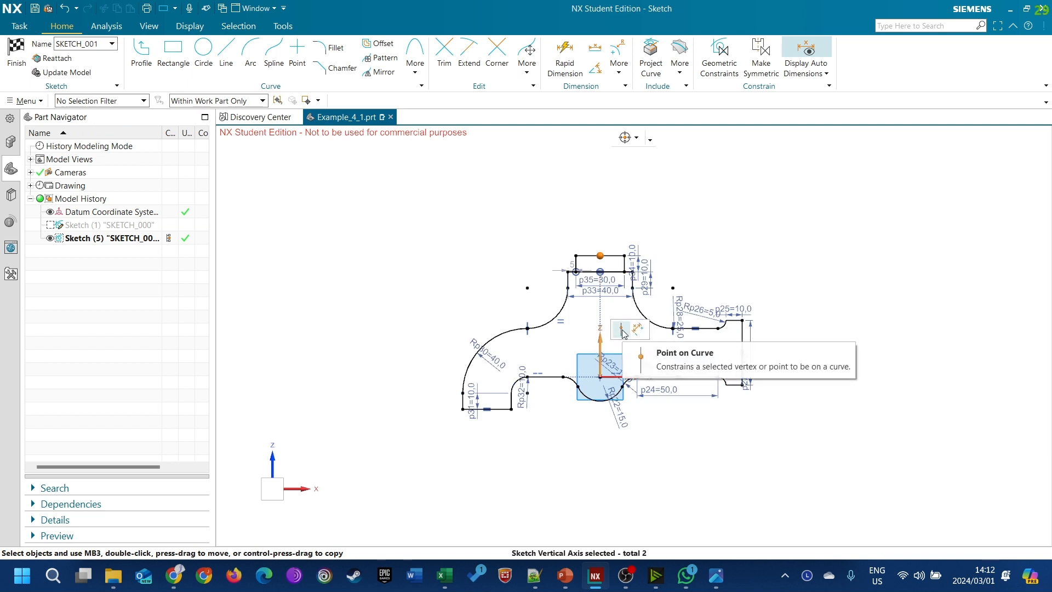
pyautogui.click(622, 331)
# Step: Draw a narrow upright stem rectangle about 11.5 mm wide and 25.5 mm high on the upper rectangle's top edge
pyautogui.scroll(3, 605, 272)
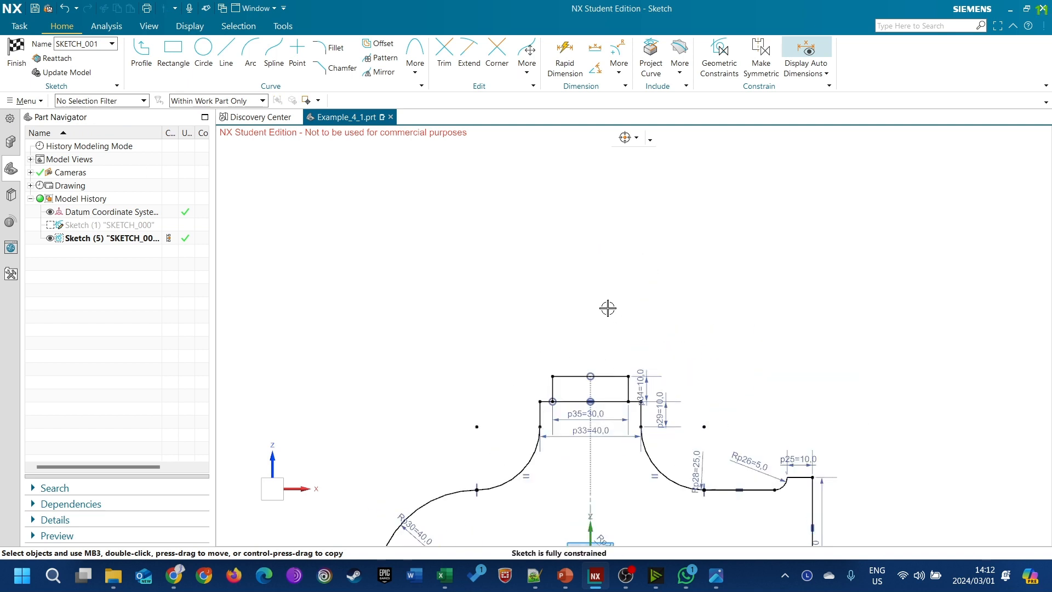
pyautogui.scroll(3, 608, 308)
pyautogui.press('r')
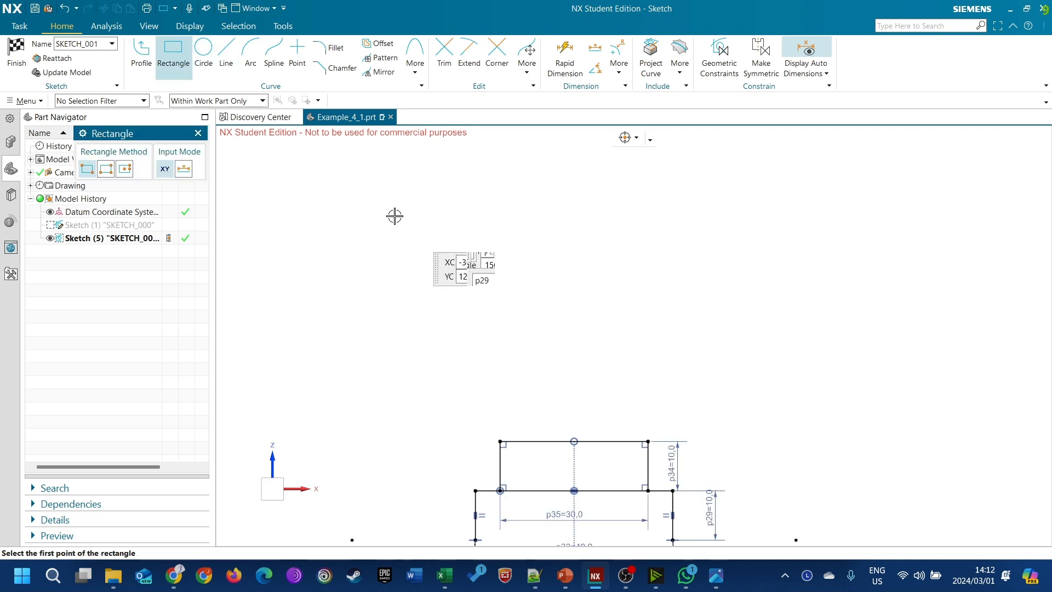
pyautogui.click(546, 441)
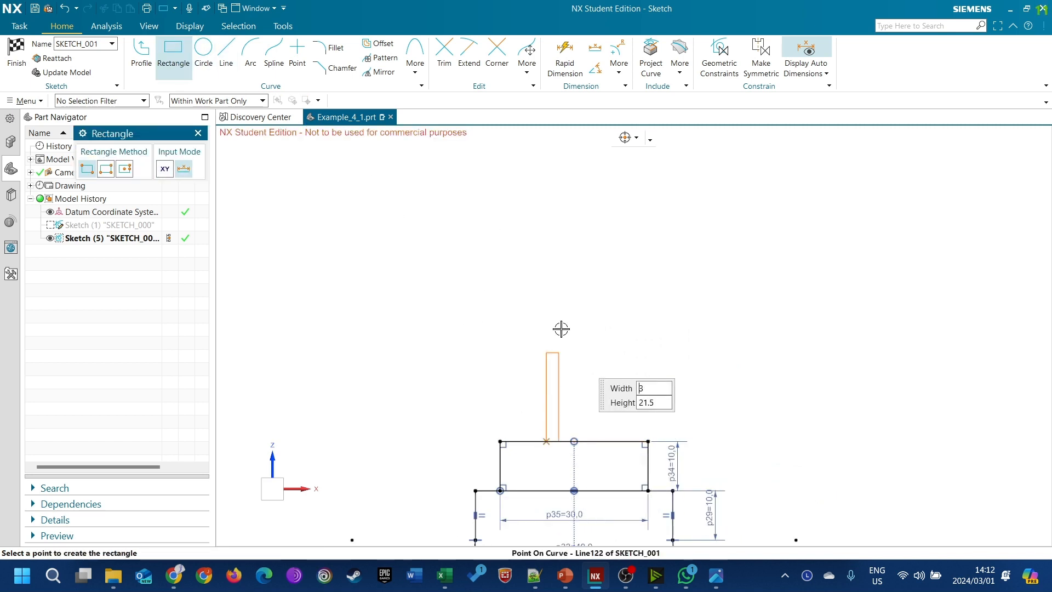
pyautogui.click(603, 316)
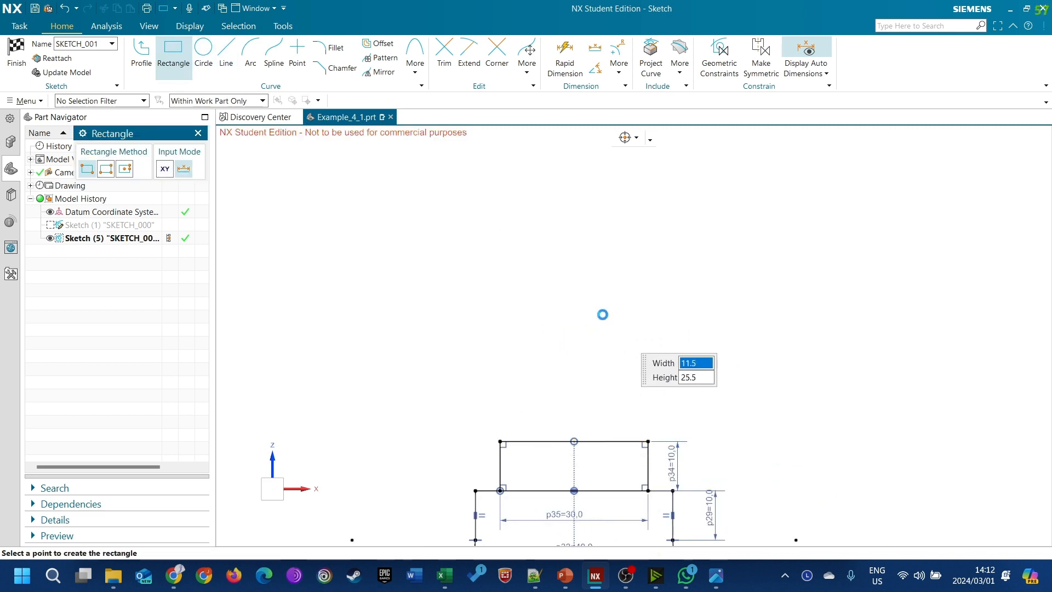
pyautogui.click(200, 134)
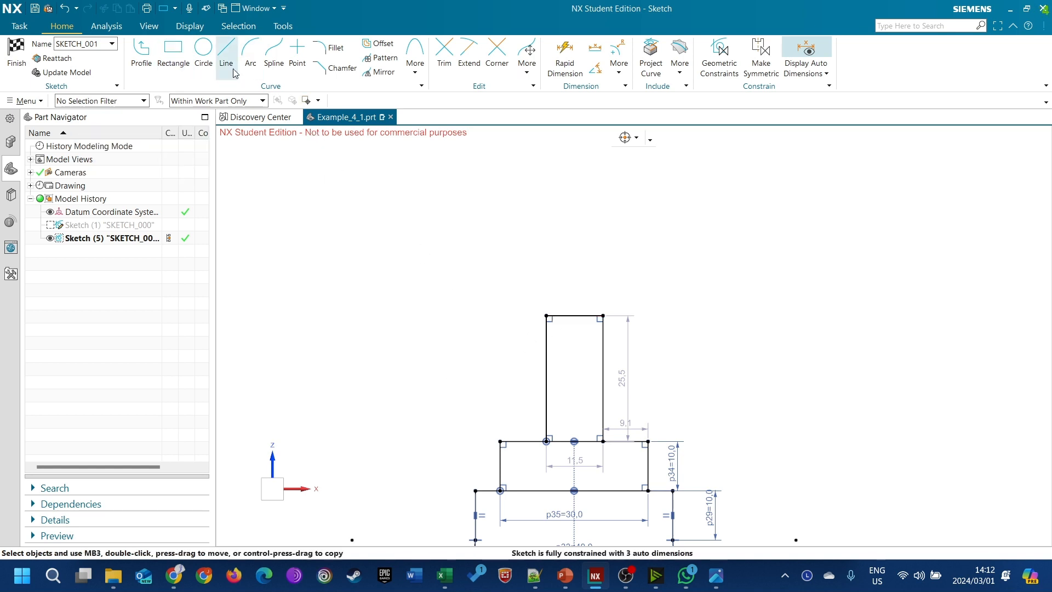
pyautogui.click(204, 55)
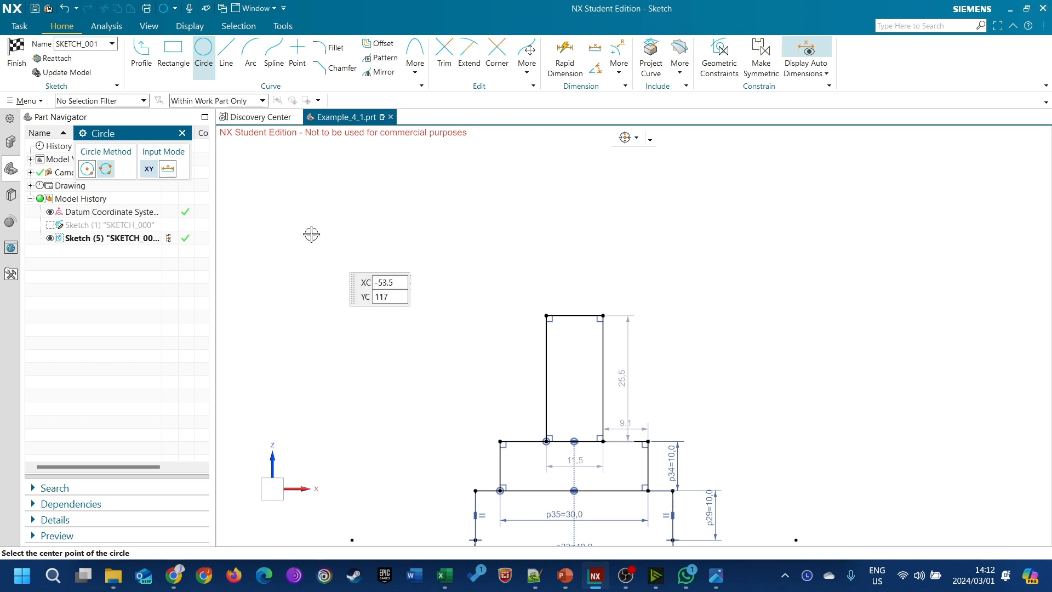
pyautogui.click(546, 315)
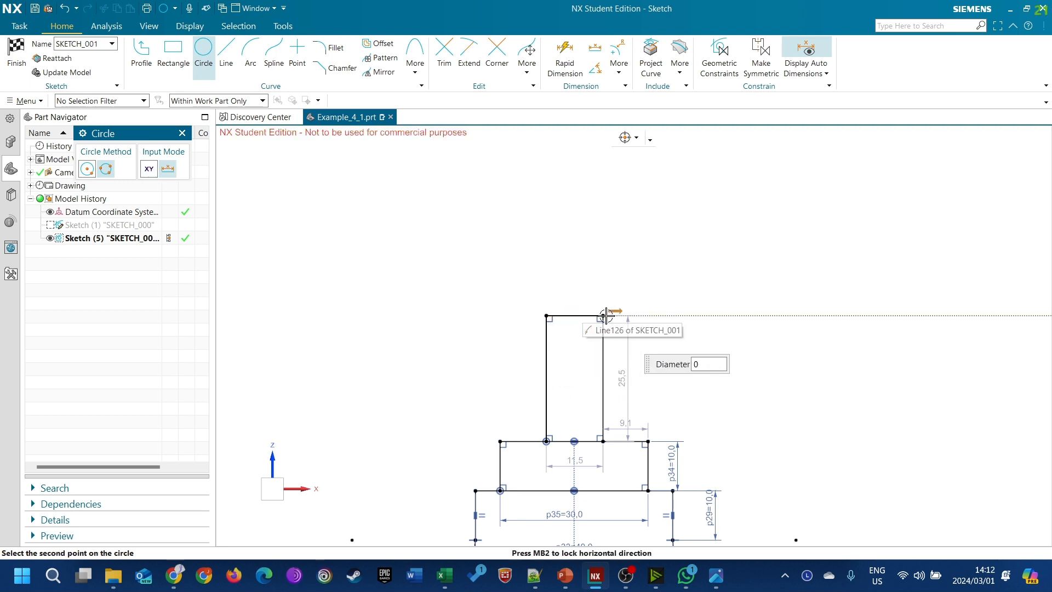
pyautogui.click(182, 134)
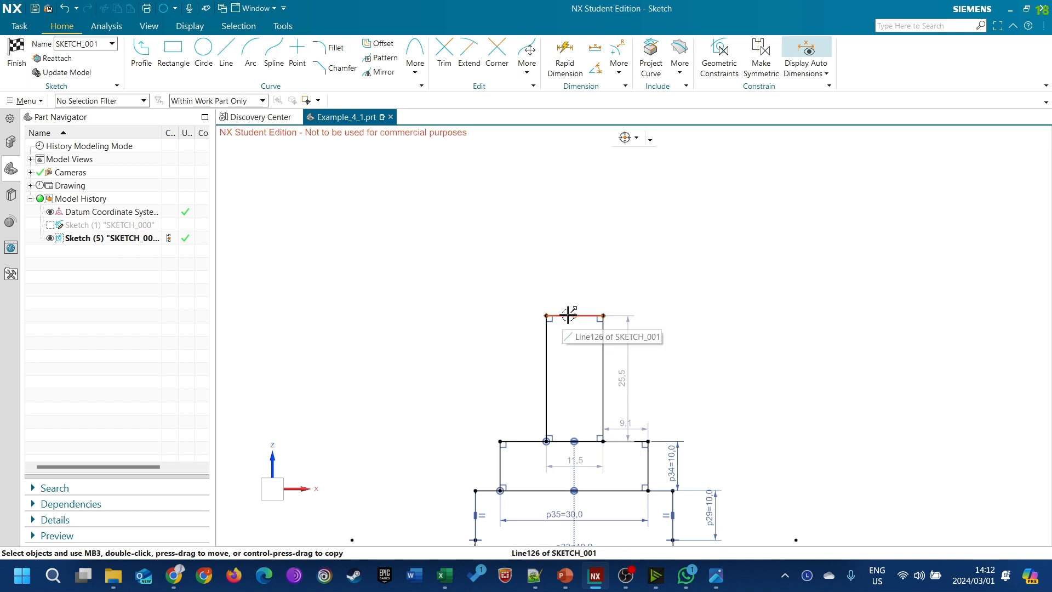
pyautogui.click(204, 51)
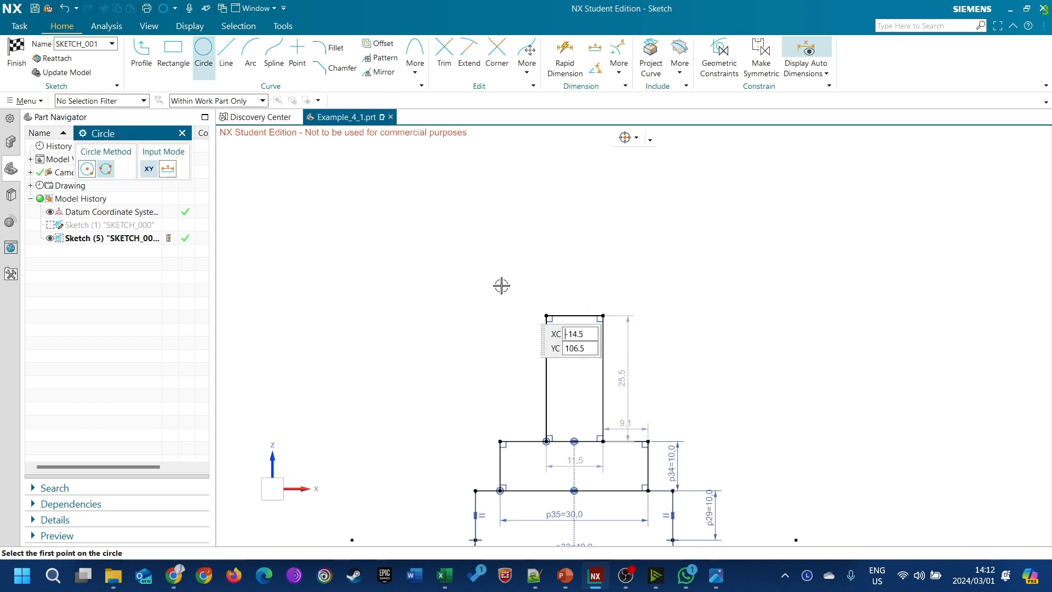
pyautogui.click(546, 317)
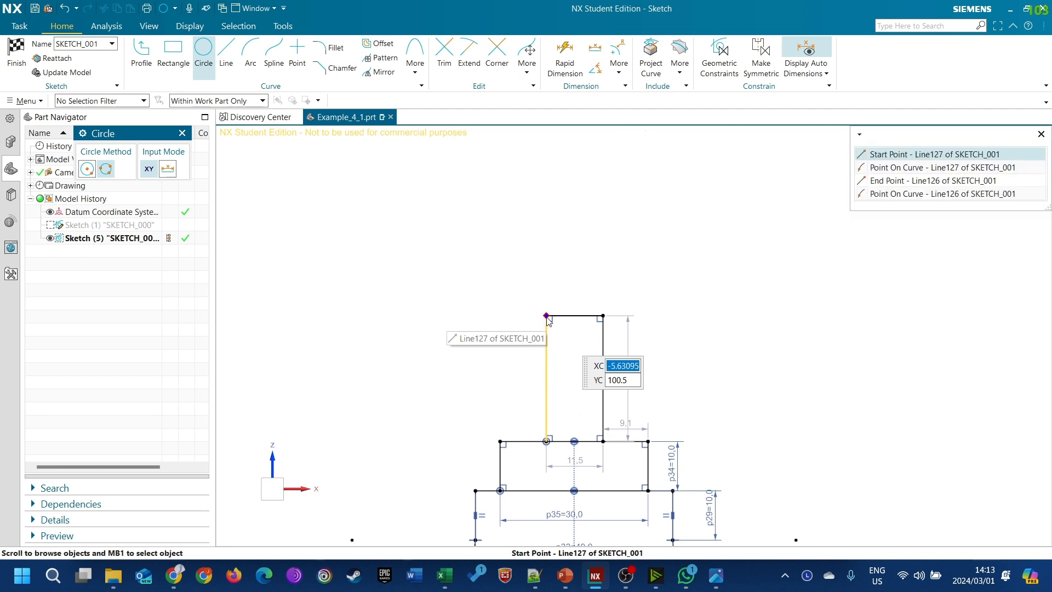
pyautogui.click(926, 155)
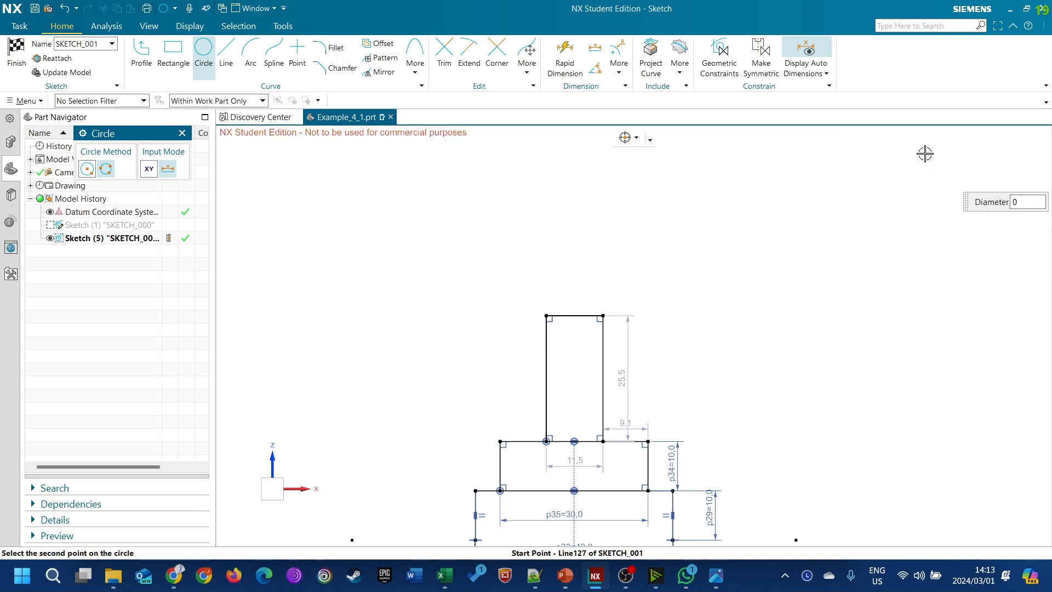
pyautogui.click(605, 317)
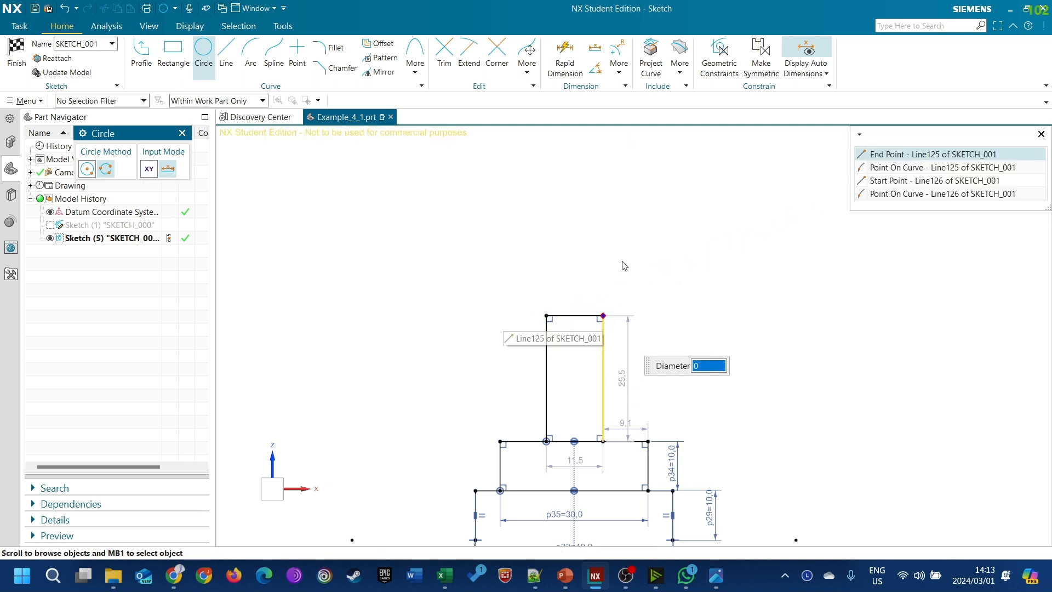
pyautogui.click(945, 155)
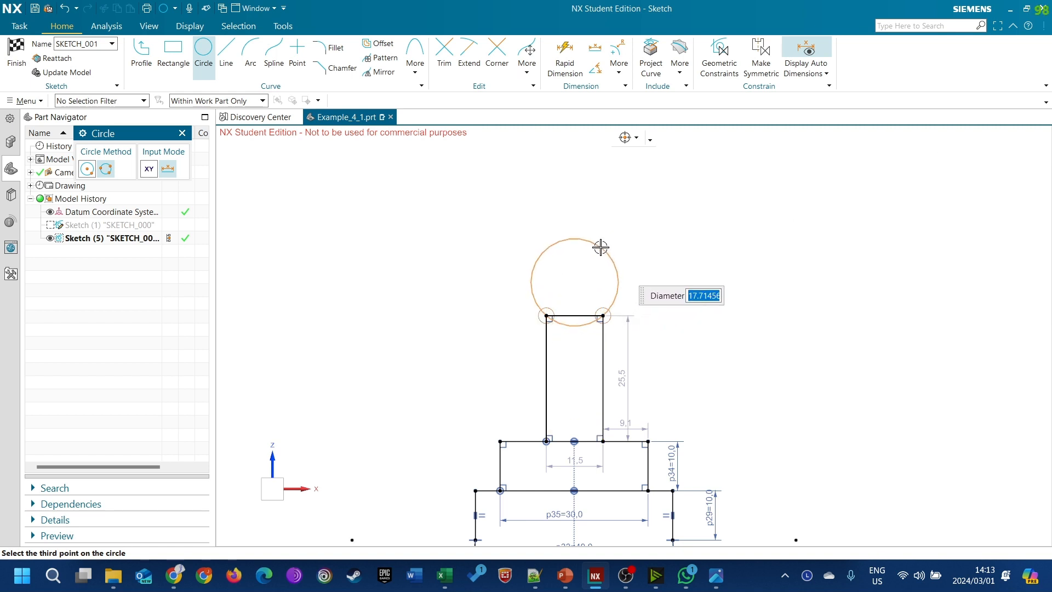
pyautogui.press('Return')
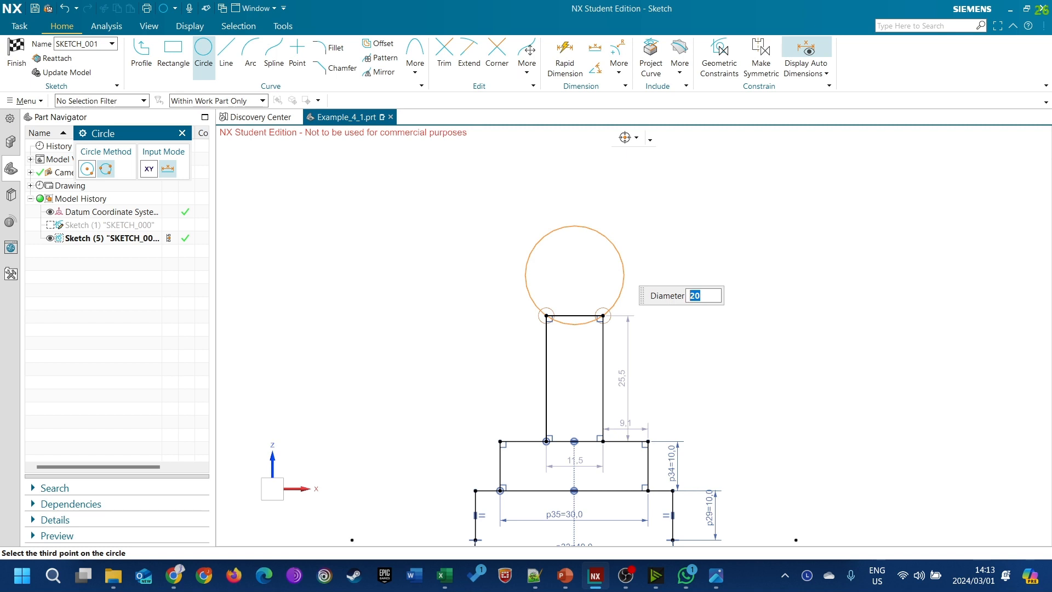
pyautogui.click(182, 133)
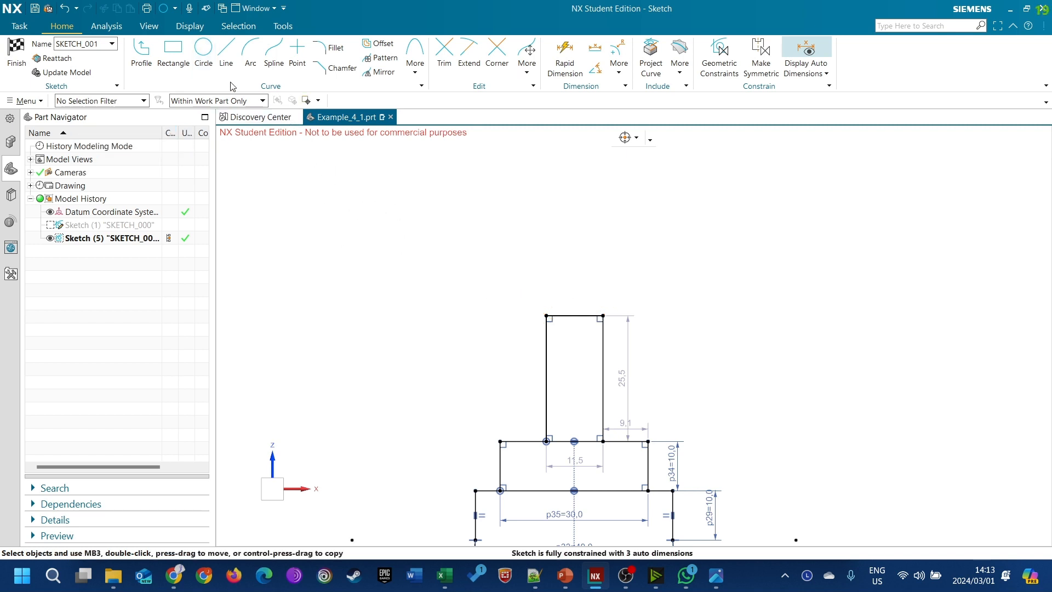
# Step: Draw a 20 mm diameter circle by three points through the stem's two top corners, with its centre above the stem
pyautogui.click(203, 52)
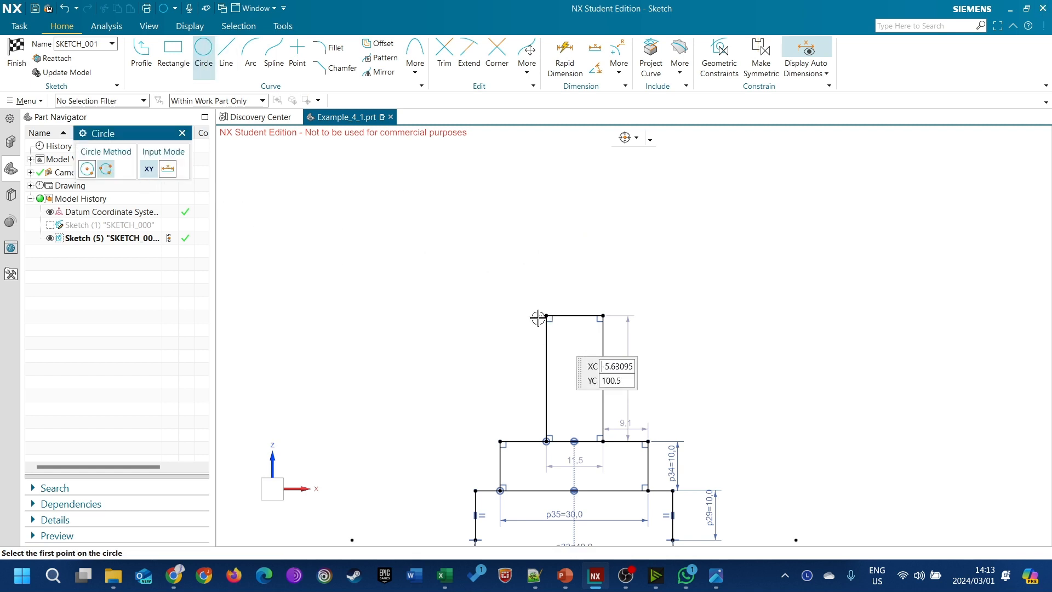
pyautogui.click(603, 316)
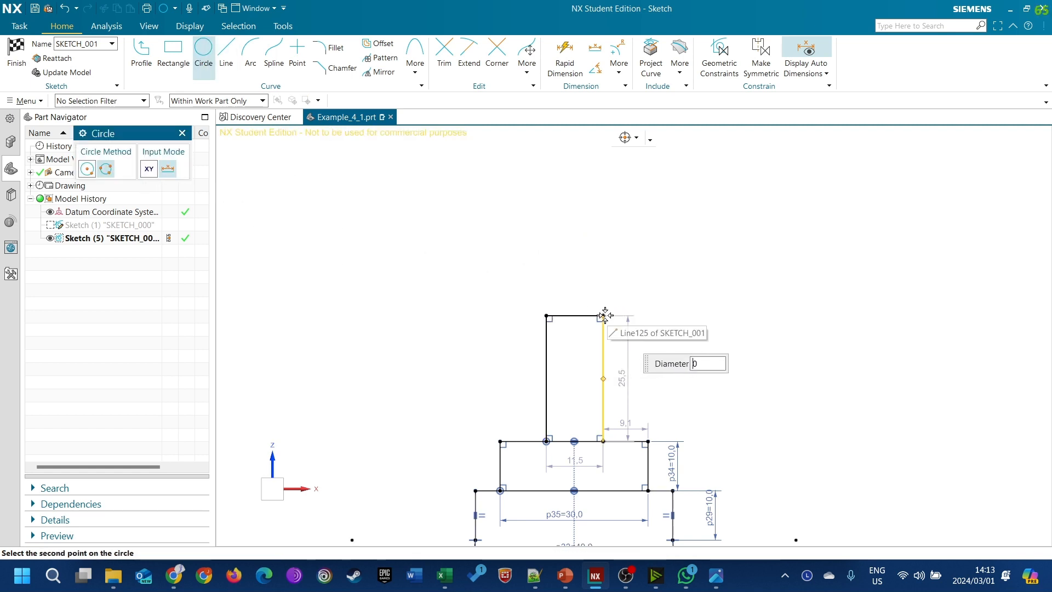
pyautogui.click(547, 316)
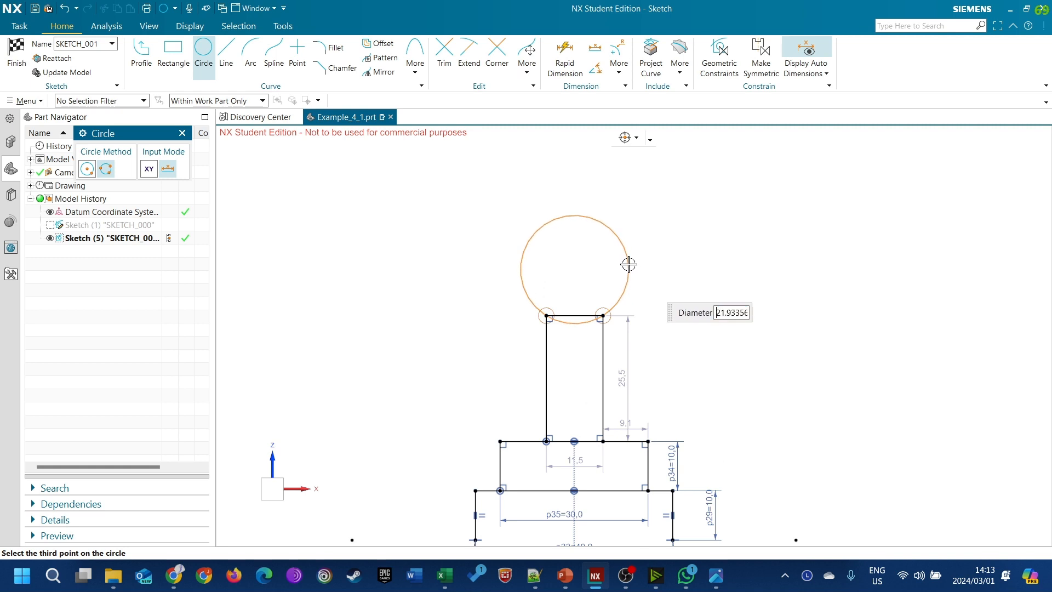
pyautogui.press('Return')
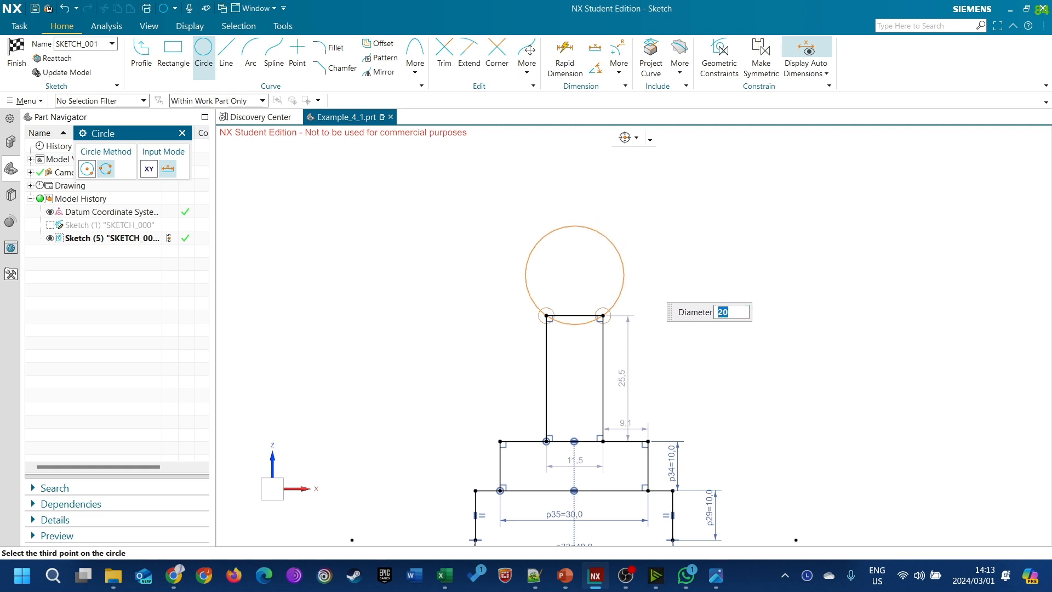
pyautogui.click(629, 264)
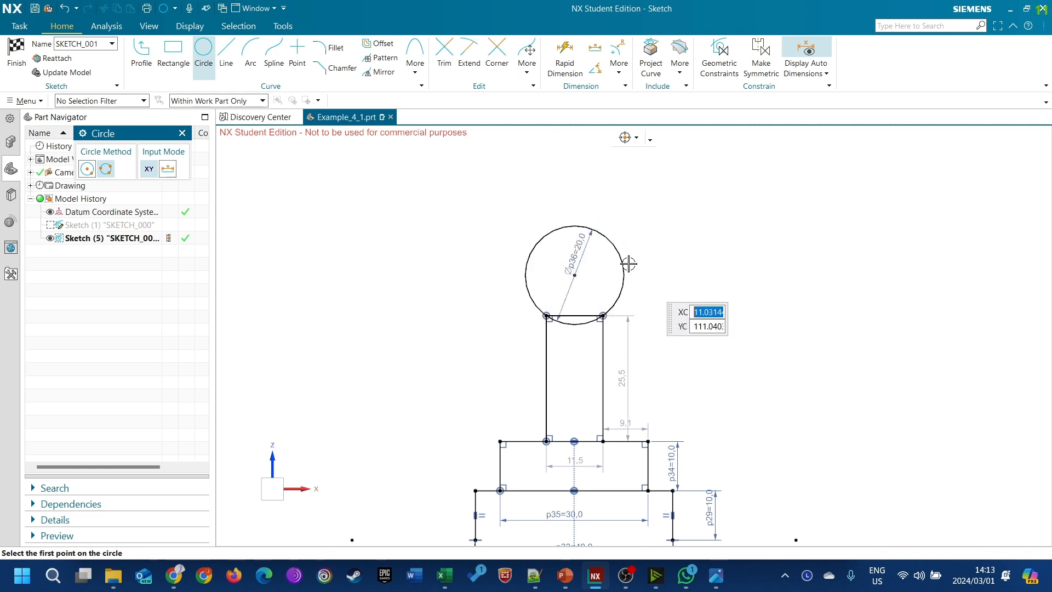
pyautogui.click(183, 133)
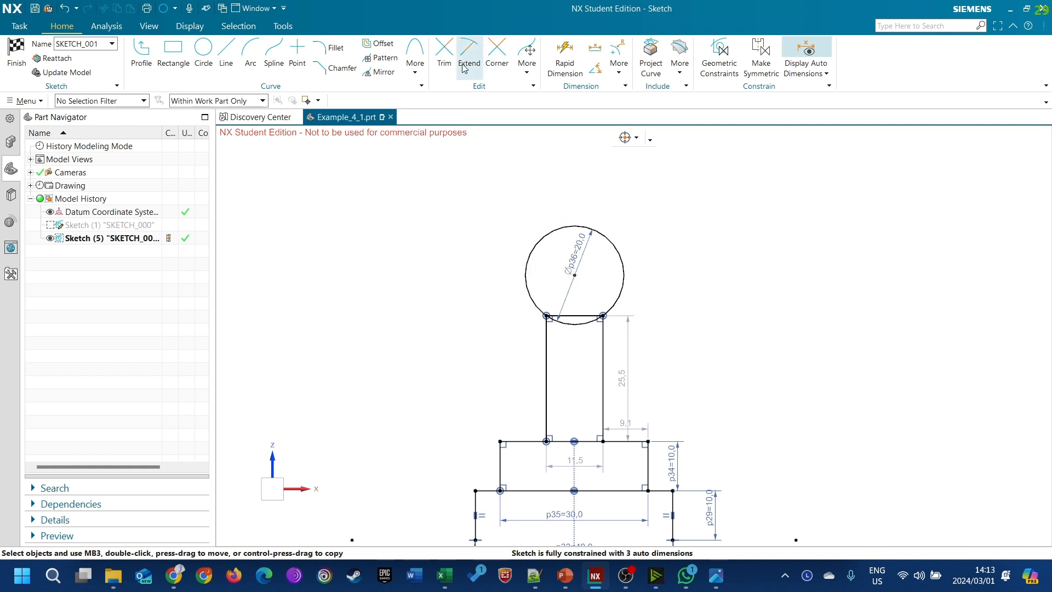
# Step: Trim away the stem's horizontal top edge inside the circle
pyautogui.click(445, 55)
pyautogui.click(581, 312)
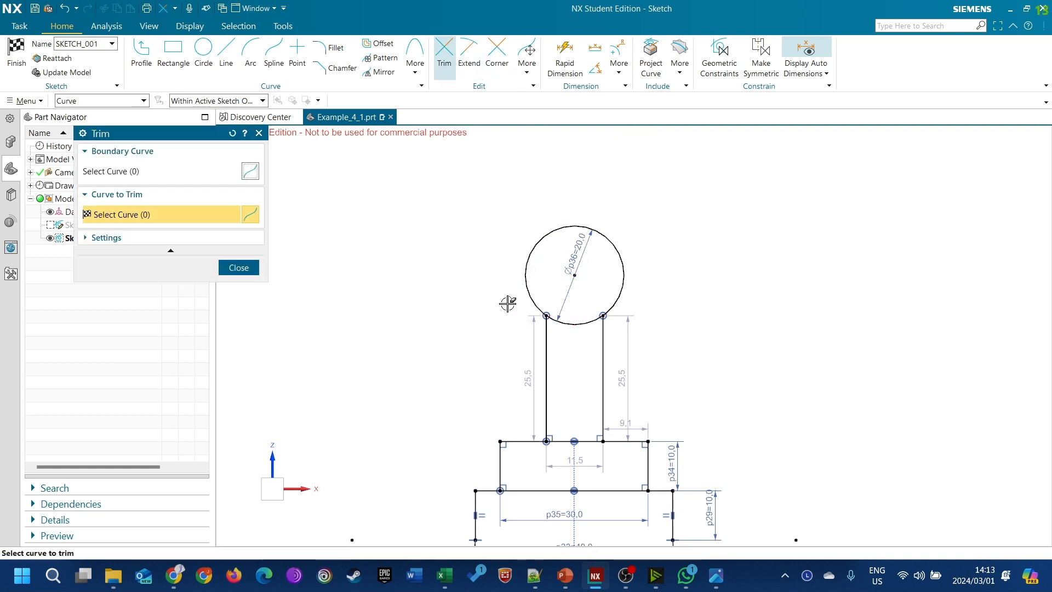
pyautogui.click(239, 268)
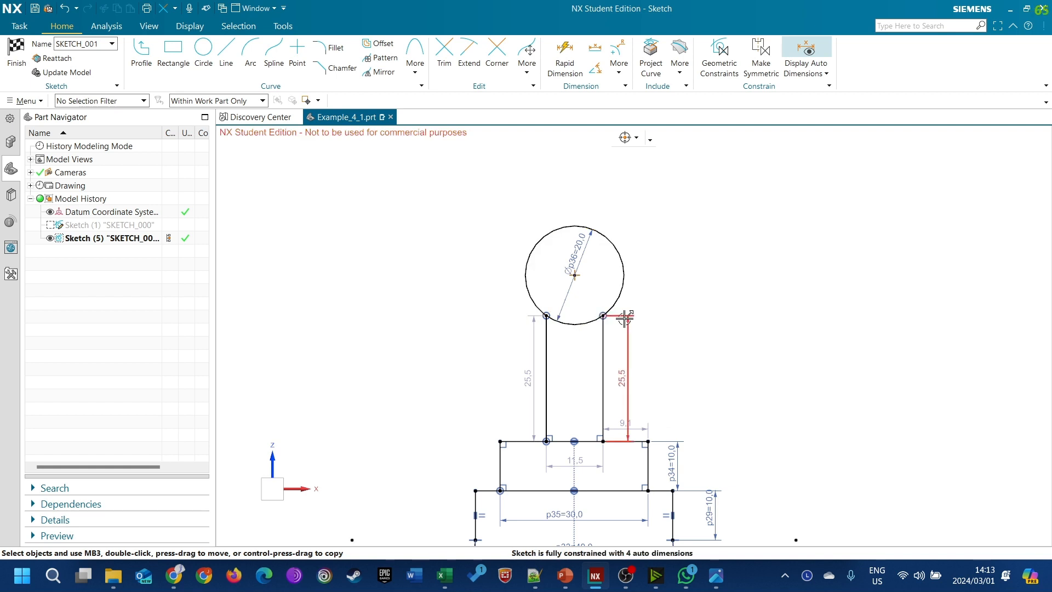
# Step: Constrain the stem's two vertical side lines to equal length
pyautogui.click(546, 342)
pyautogui.click(604, 345)
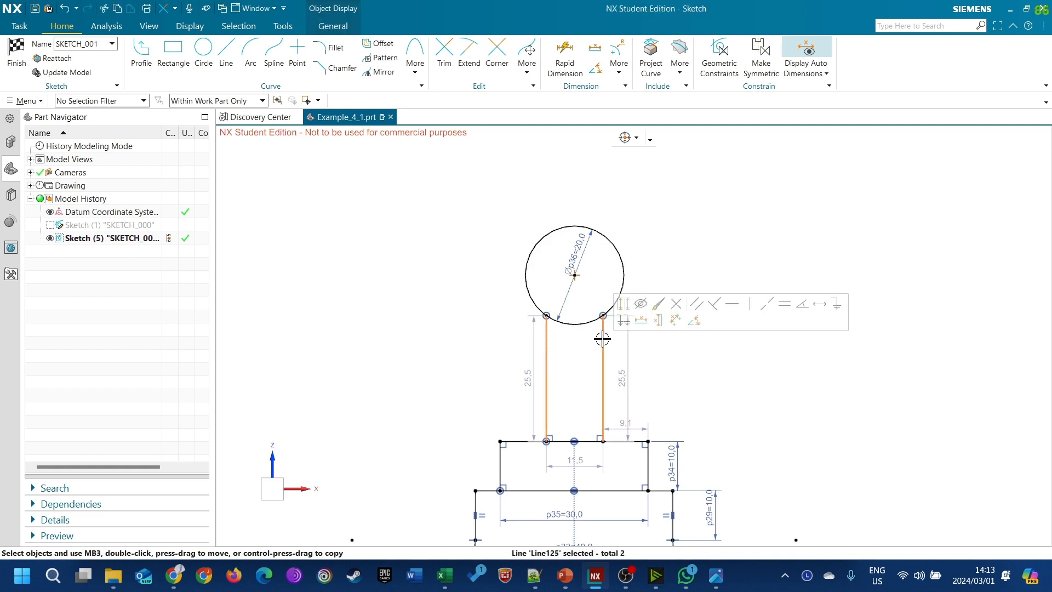
pyautogui.click(783, 305)
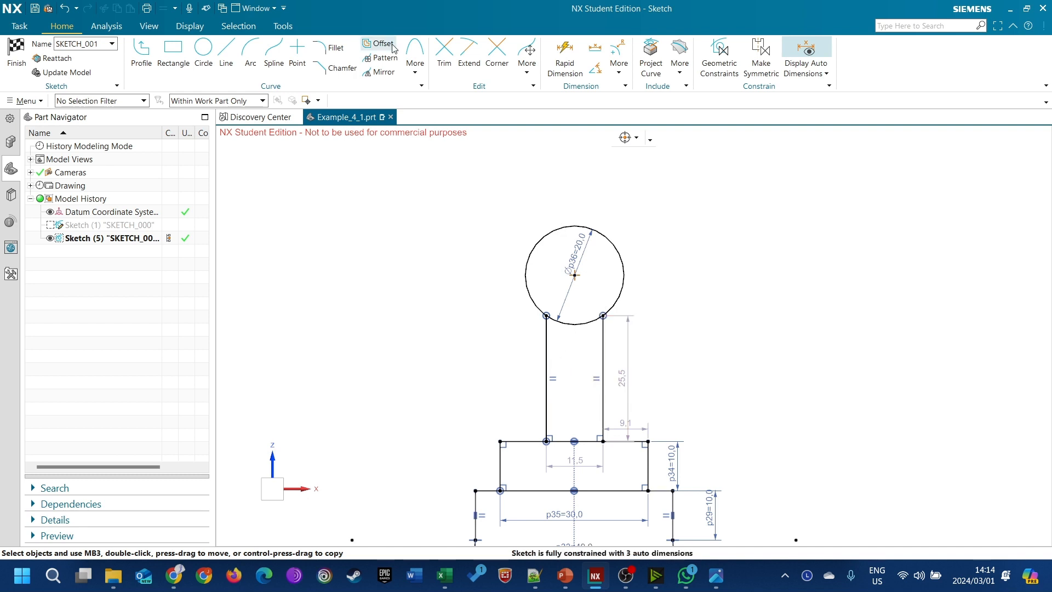
# Step: Dimension the stem's width between its two vertical sides as 10 mm
pyautogui.click(565, 61)
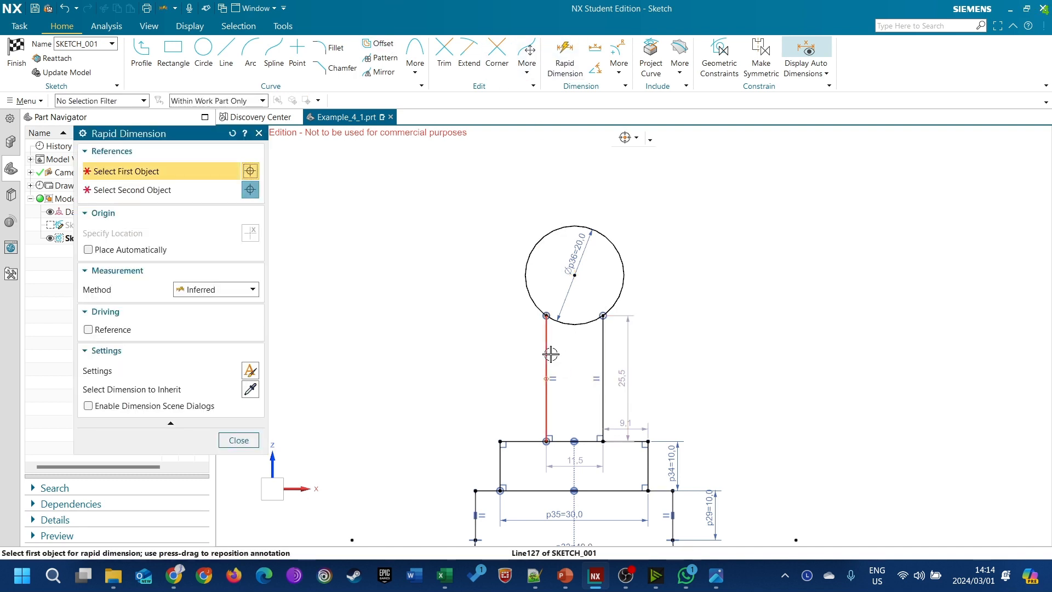
pyautogui.click(547, 353)
pyautogui.click(602, 353)
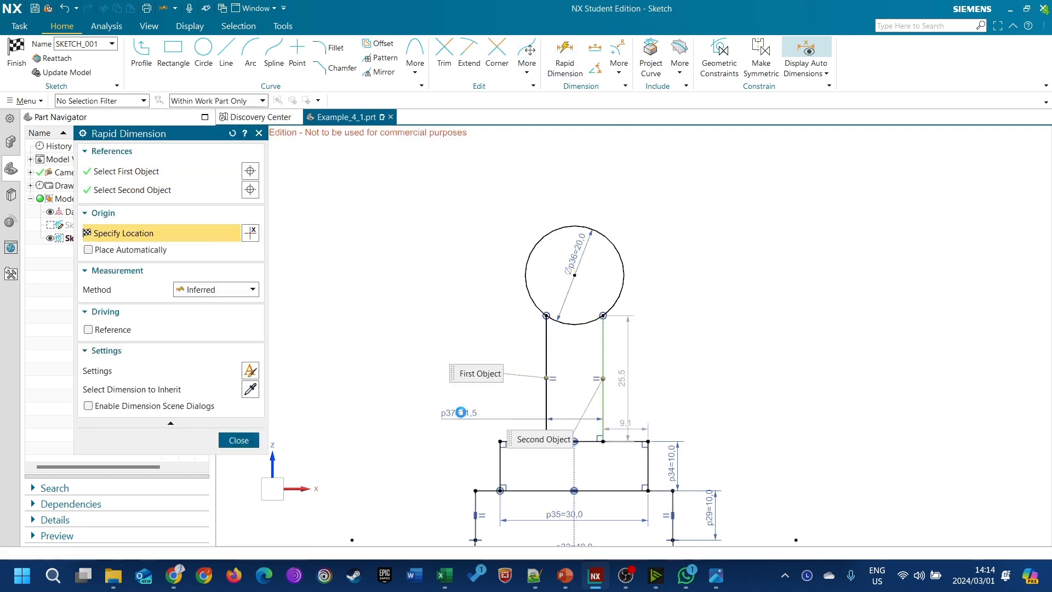
pyautogui.click(461, 412)
pyautogui.write('10')
pyautogui.press('Return')
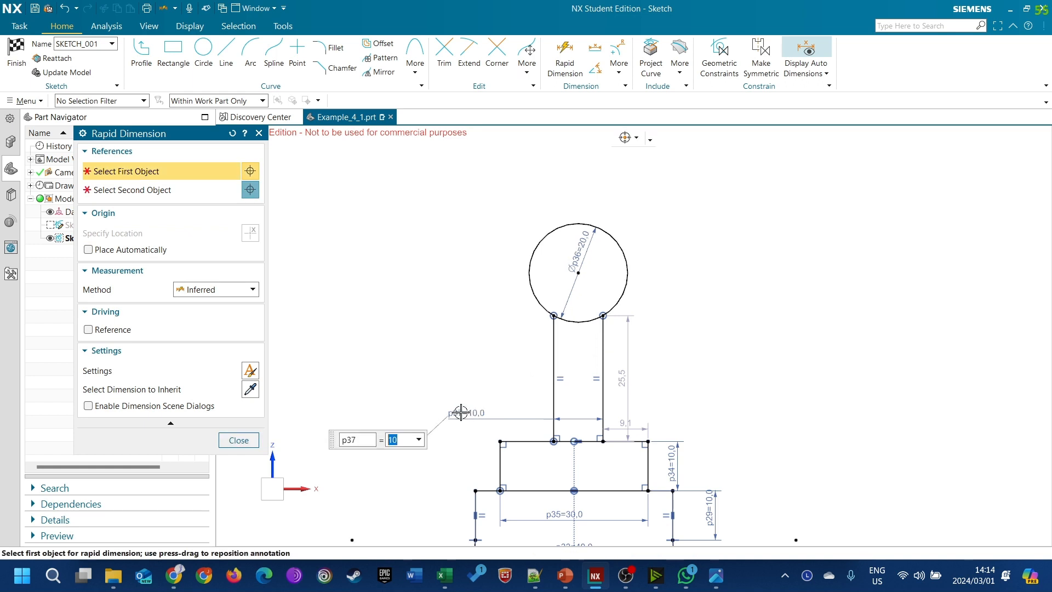
pyautogui.click(238, 441)
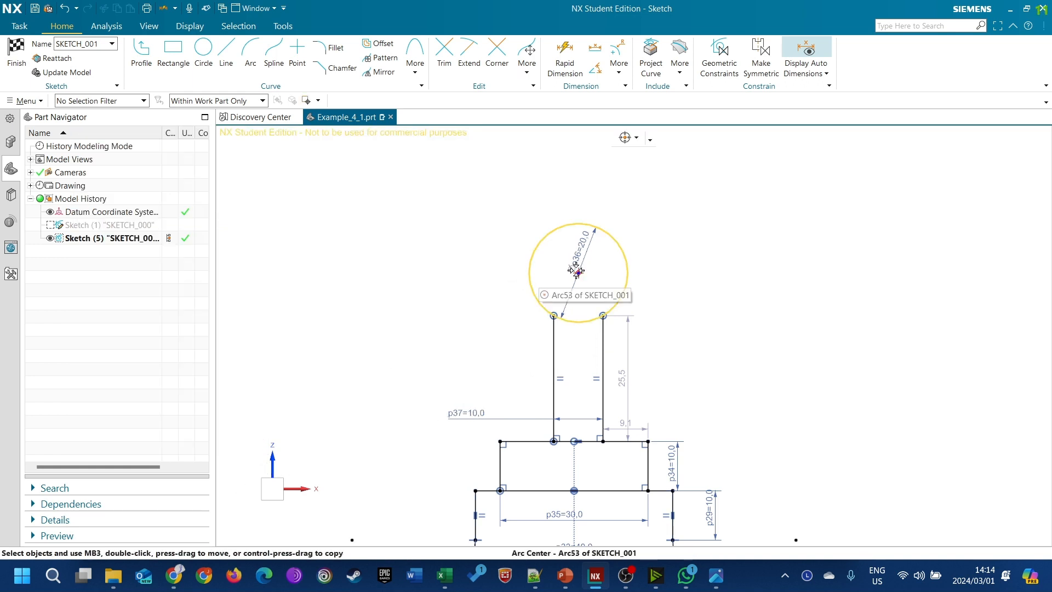
# Step: Constrain the knob circle's centre onto the sketch's vertical axis and dimension its height above the collar's top edge as 30 mm
pyautogui.scroll(-3, 581, 163)
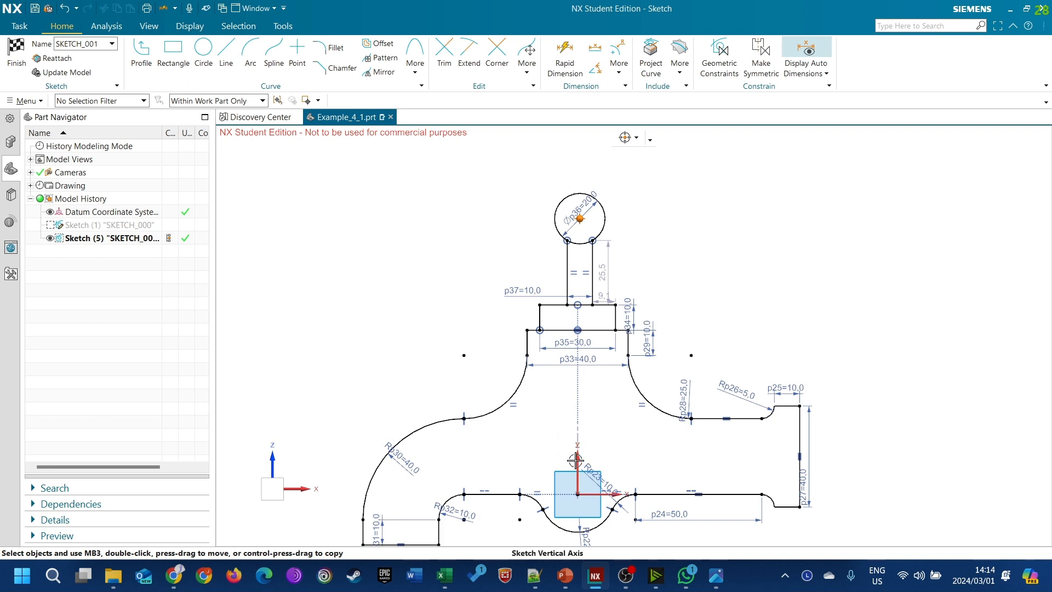
pyautogui.click(597, 440)
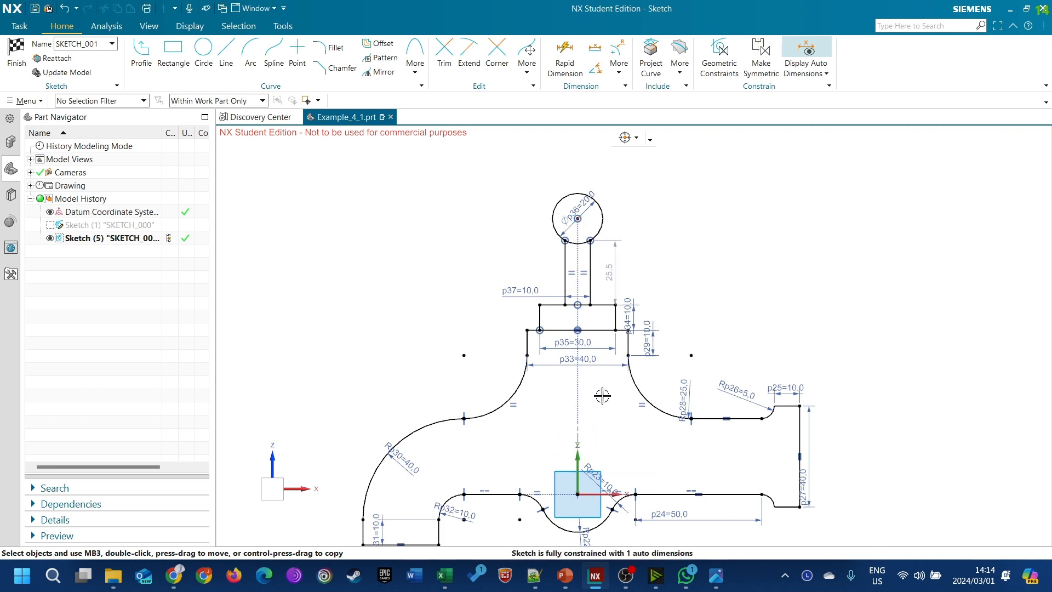
pyautogui.scroll(3, 565, 142)
pyautogui.click(565, 57)
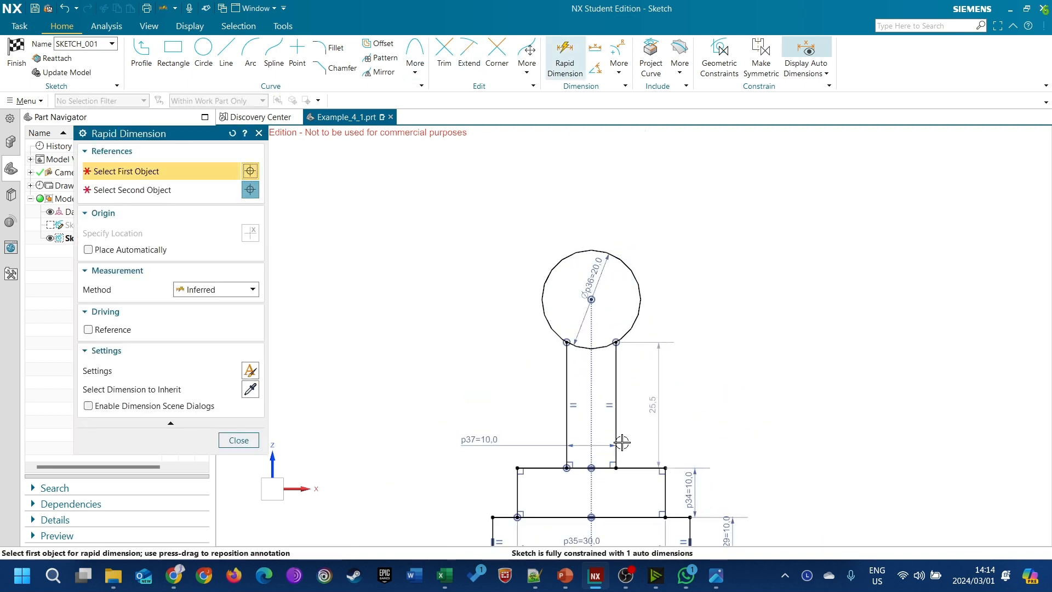
pyautogui.click(542, 297)
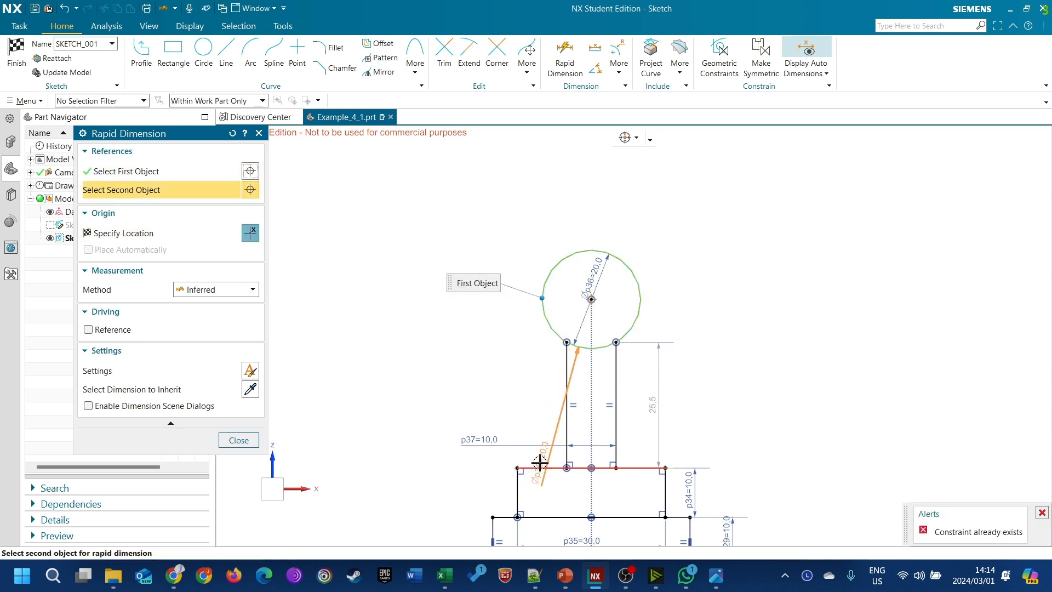
pyautogui.click(540, 463)
pyautogui.click(374, 389)
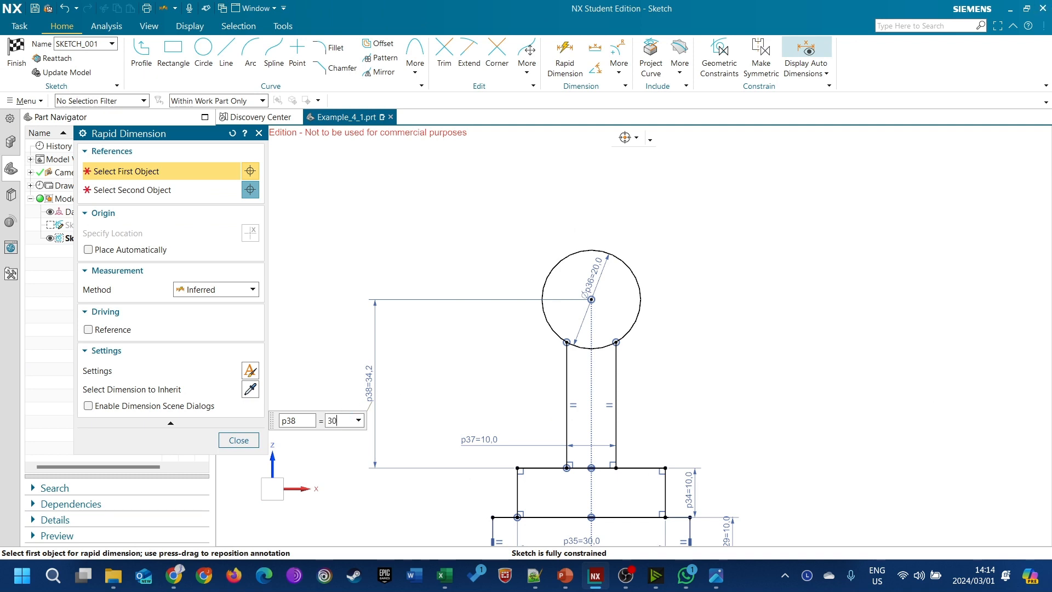
pyautogui.write('30')
pyautogui.press('Return')
pyautogui.click(236, 441)
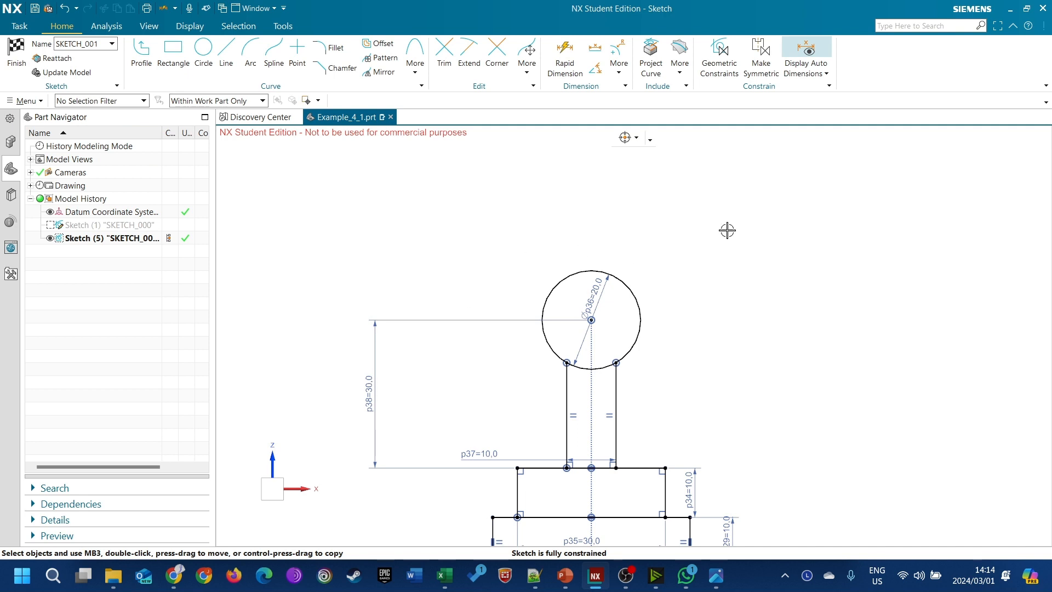
# Step: Draw a closed triangle extending right from the knob circle's centre, with an upper side about 45 mm long and a vertical end about 20 mm high
pyautogui.scroll(-1, 484, 175)
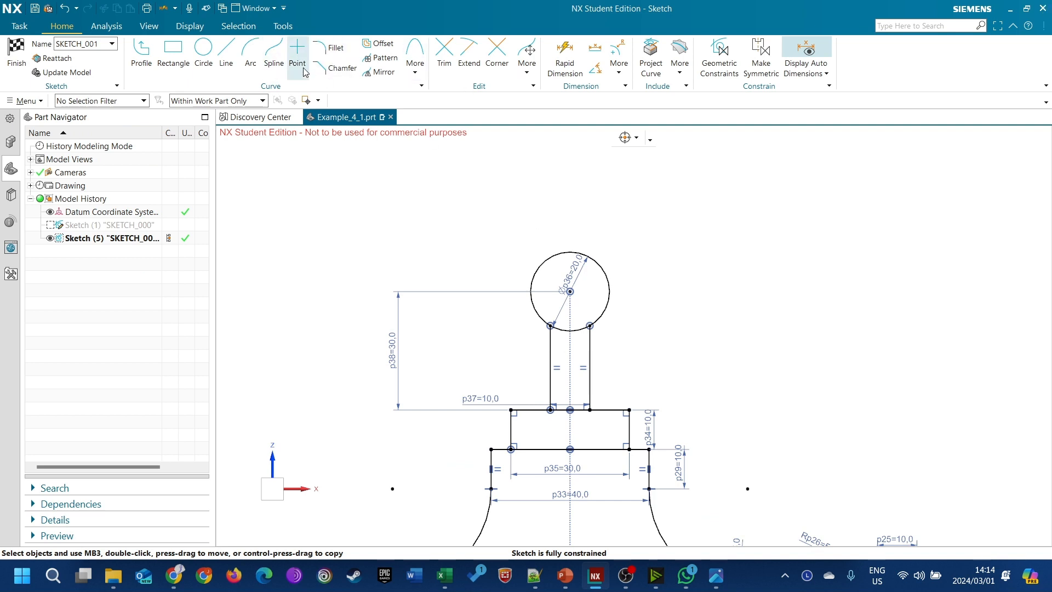
pyautogui.click(141, 55)
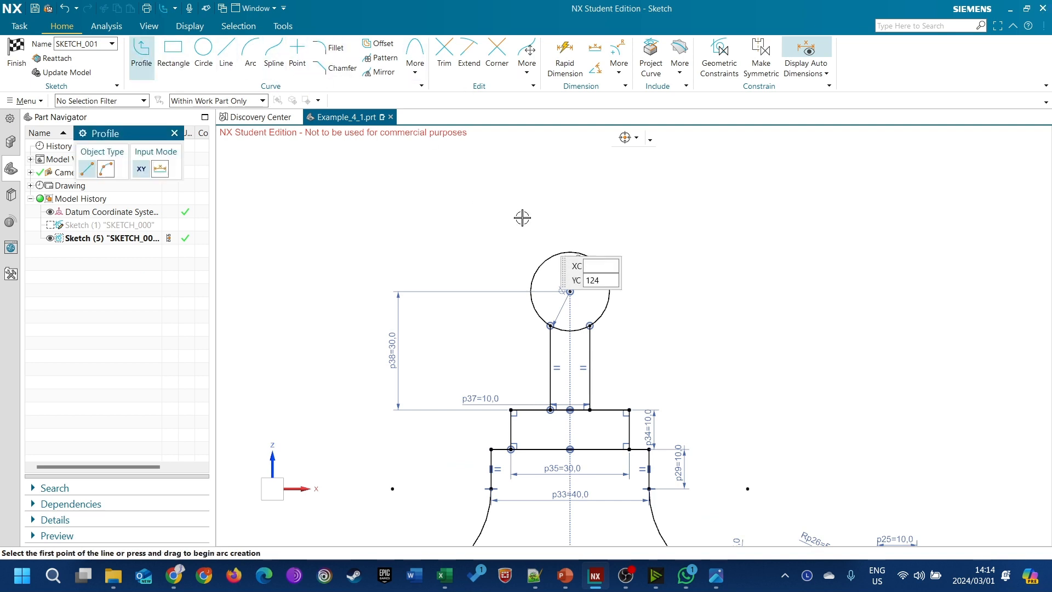
pyautogui.click(570, 291)
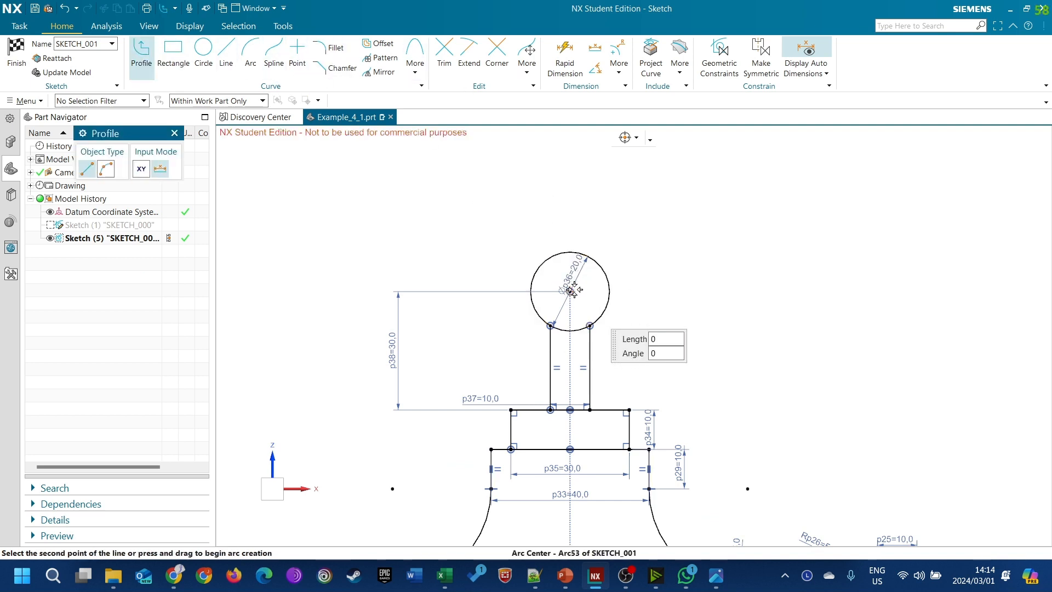
pyautogui.click(742, 245)
pyautogui.click(742, 324)
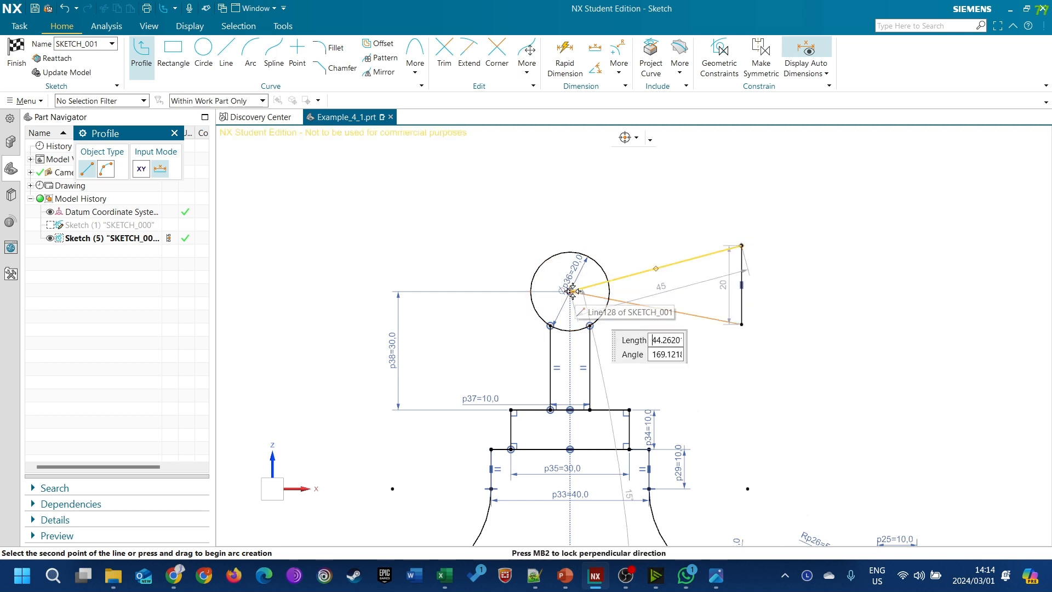
pyautogui.click(570, 291)
pyautogui.click(176, 133)
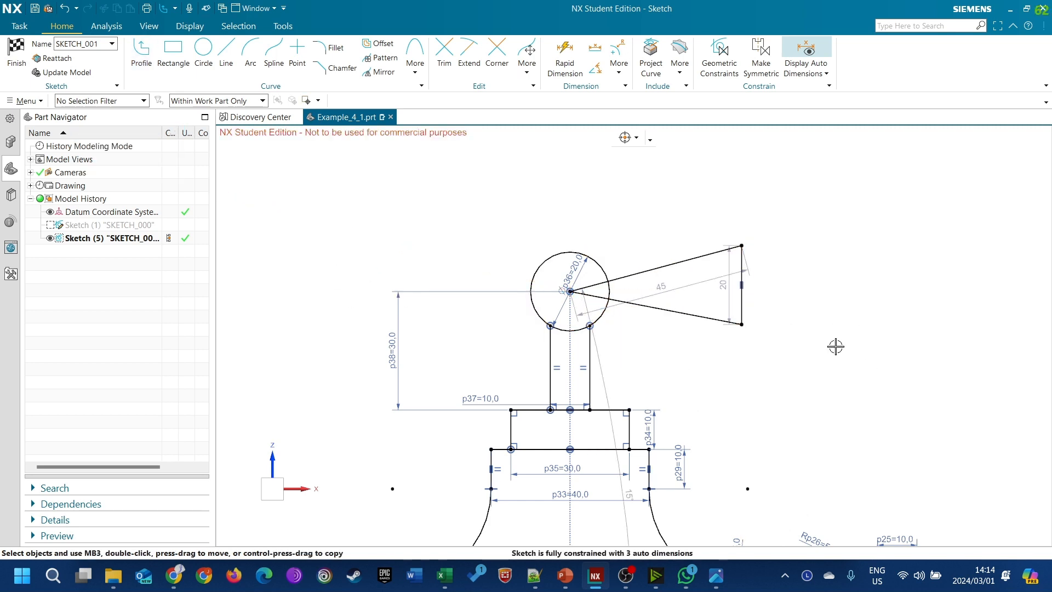
# Step: Align the midpoint of the triangle's vertical end horizontally with the knob's centre and set that end's height to 10 mm
pyautogui.click(571, 291)
pyautogui.click(619, 284)
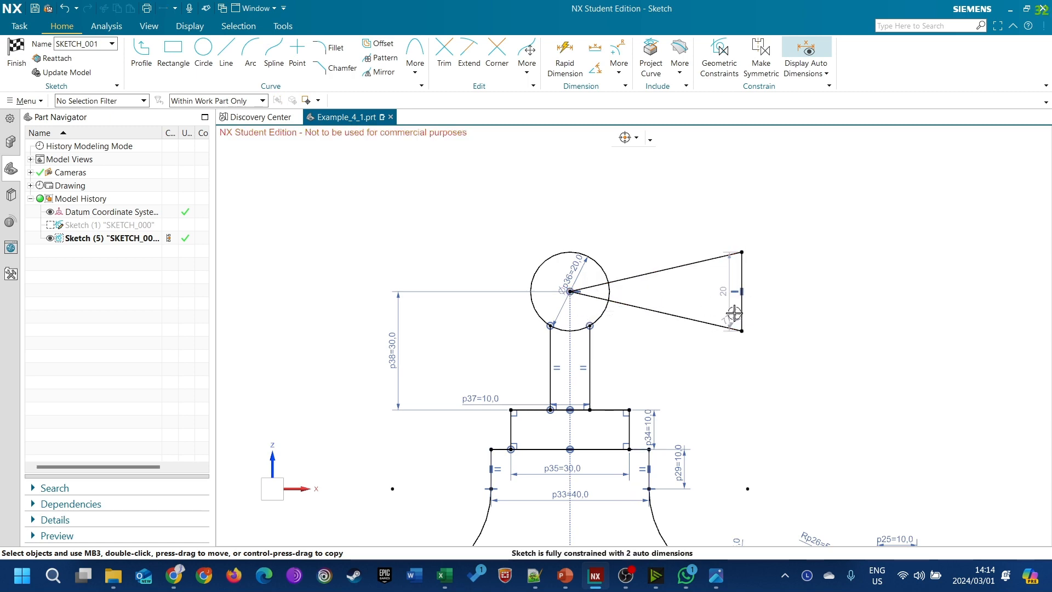
pyautogui.hotkey('alt', 'Tab')
pyautogui.hotkey('alt', 'Tab')
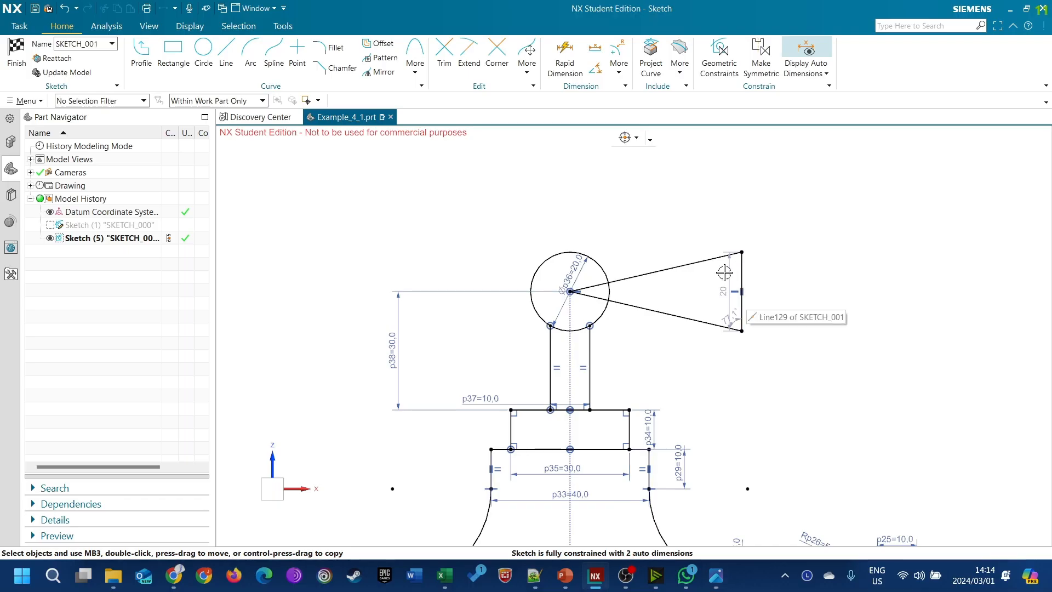
pyautogui.doubleClick(798, 280)
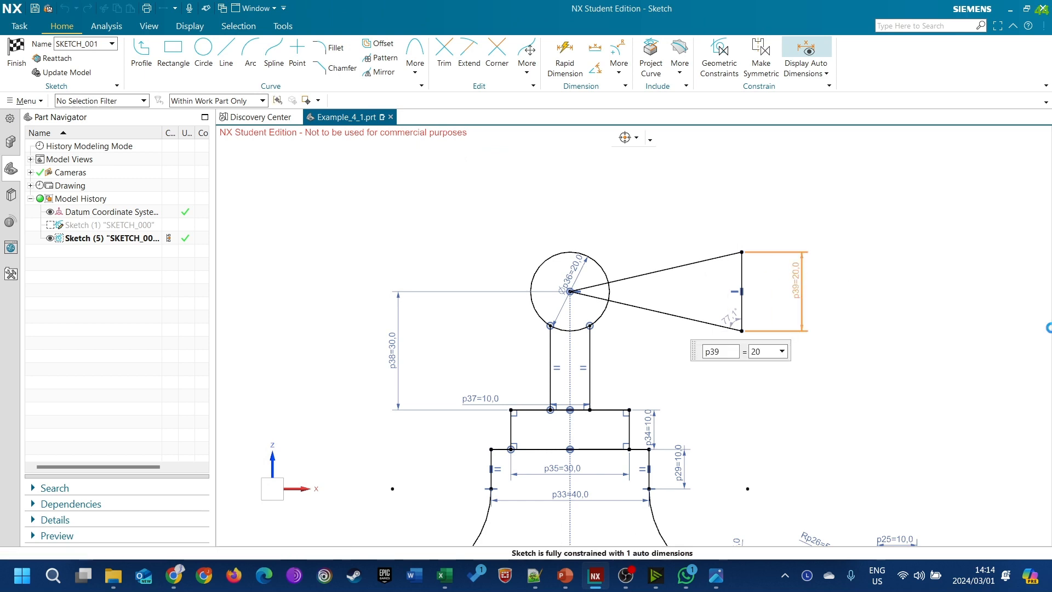
pyautogui.write('10')
pyautogui.press('Return')
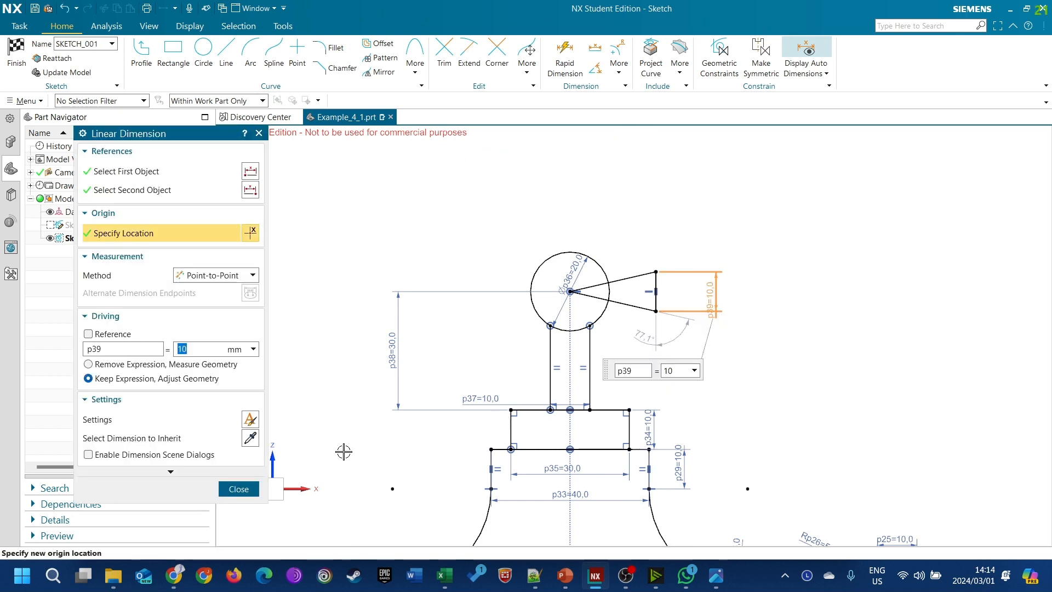
pyautogui.click(239, 489)
# Step: Check the reference drawing and dimension the horizontal distance from the knob's centre to the triangle's vertical end as 35 mm
pyautogui.hotkey('alt', 'Tab')
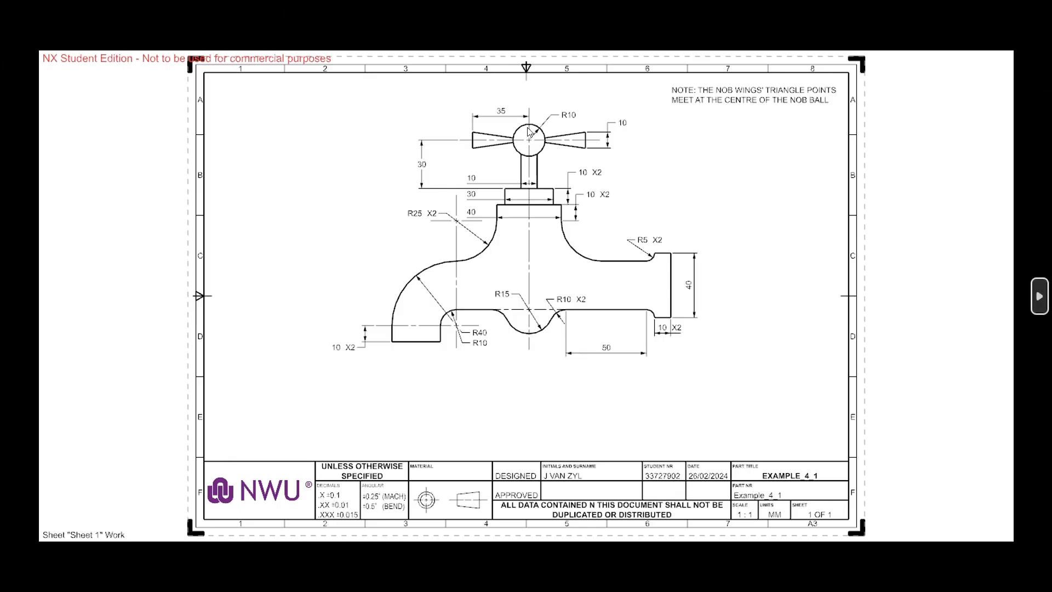
pyautogui.hotkey('alt', 'Tab')
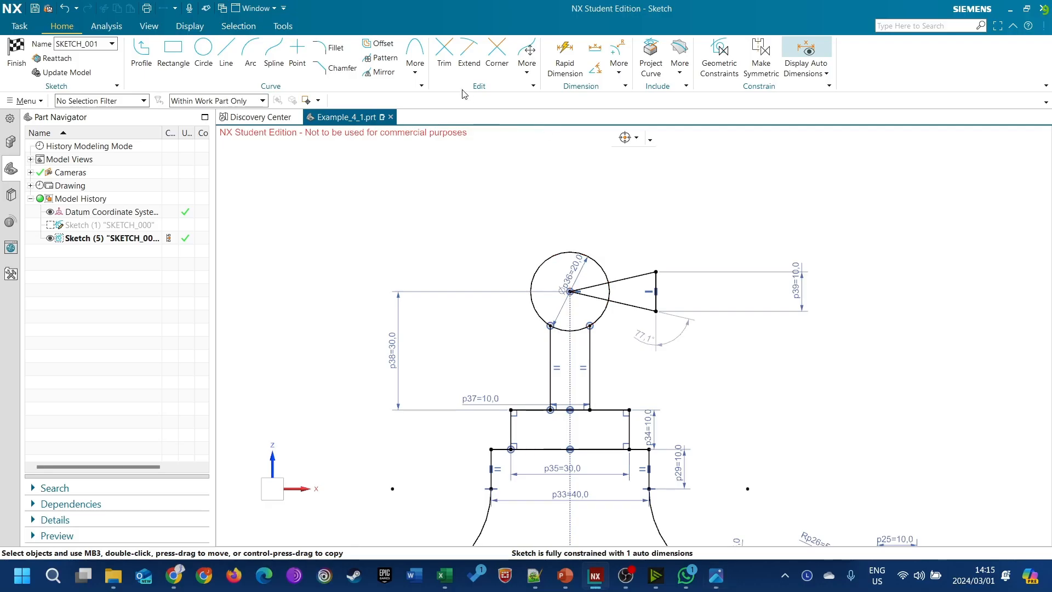
pyautogui.click(565, 61)
pyautogui.click(530, 290)
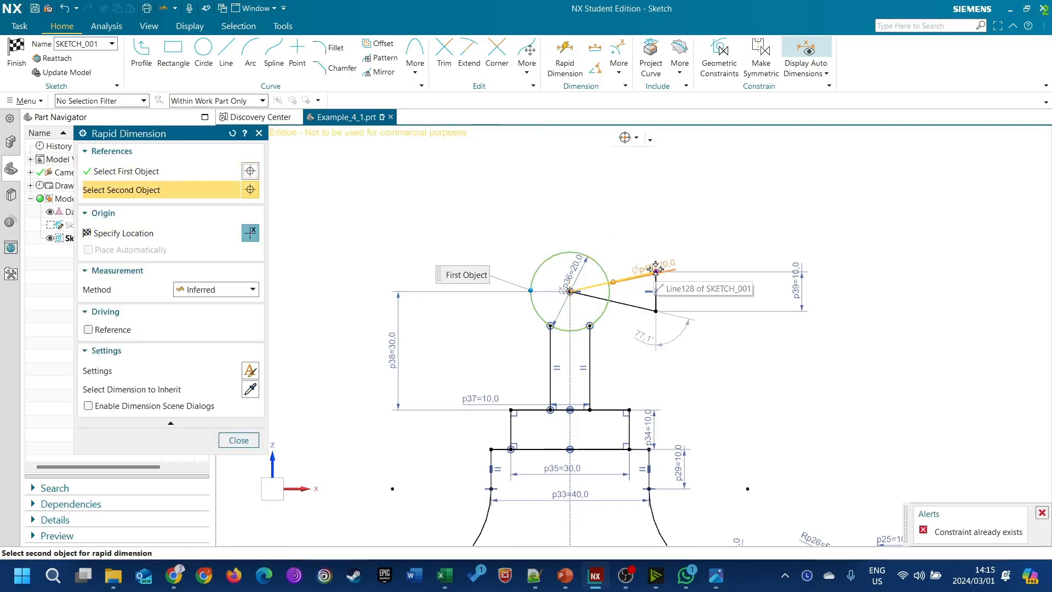
pyautogui.click(656, 272)
pyautogui.click(696, 194)
pyautogui.write('35')
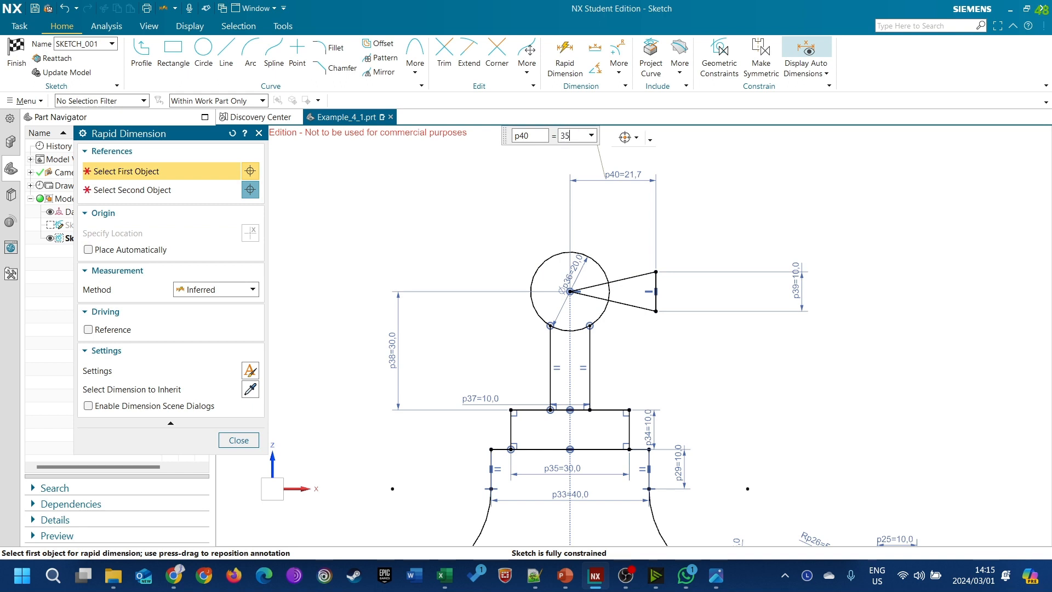
pyautogui.press('Return')
pyautogui.click(244, 444)
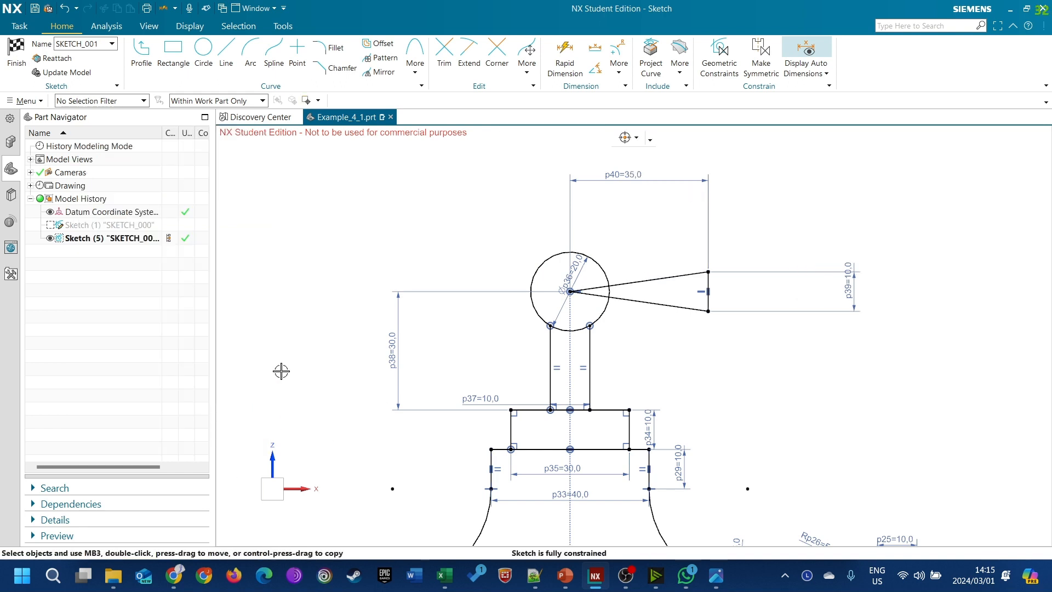
# Step: Trim away the triangle's two sloping sides inside the knob circle
pyautogui.click(457, 49)
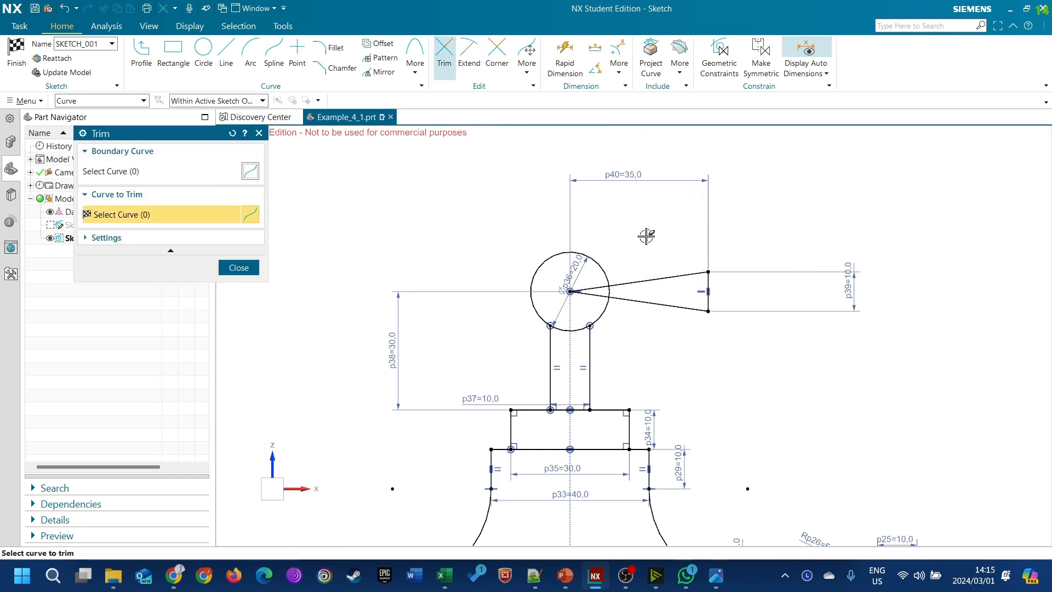
pyautogui.click(239, 267)
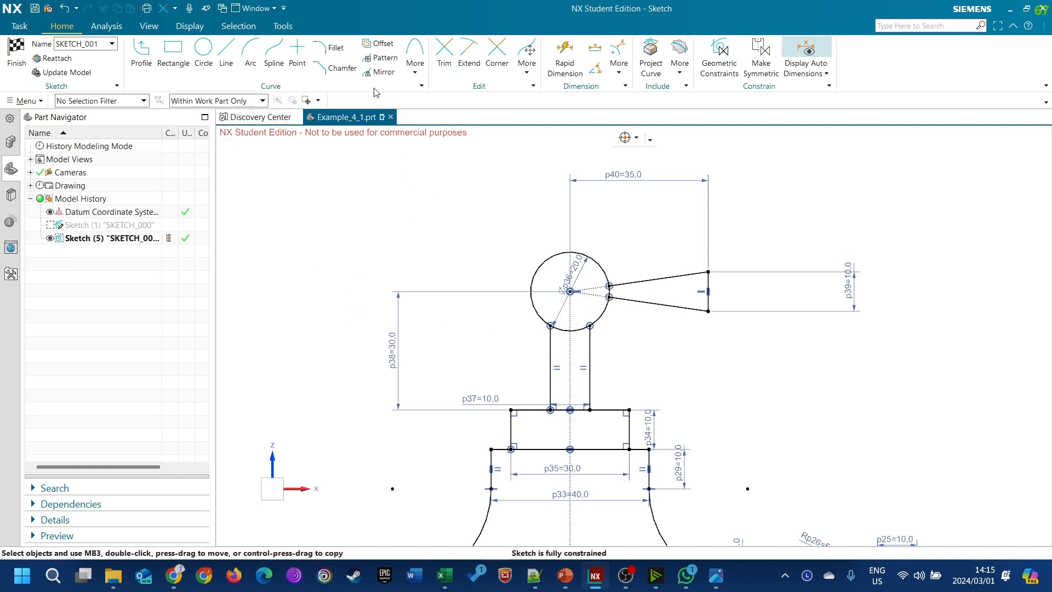
# Step: Mirror the wing's three connected lines about the sketch's vertical axis to create the opposite wing
pyautogui.click(381, 73)
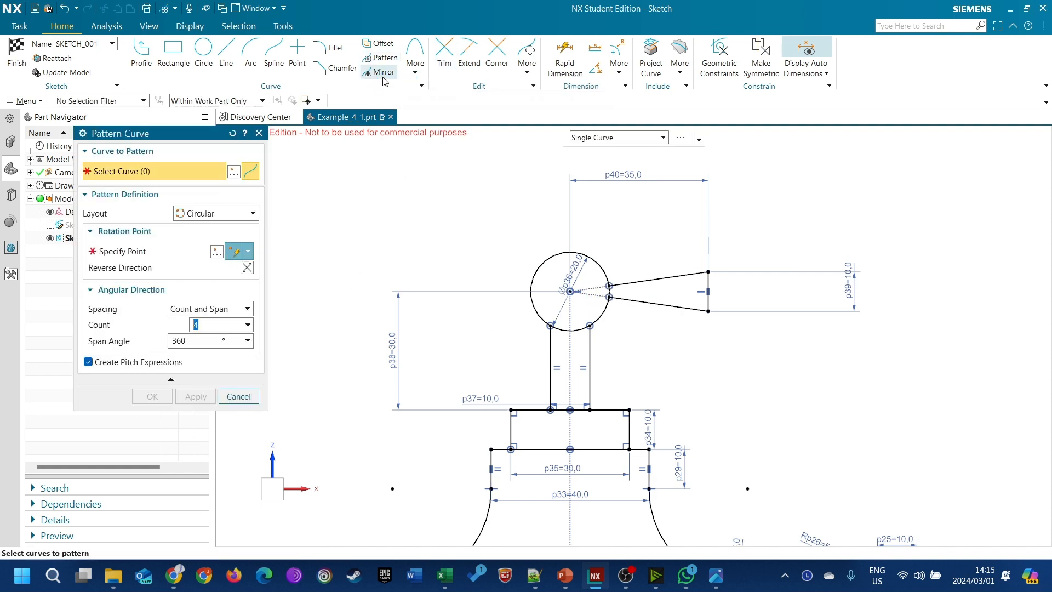
pyautogui.click(382, 71)
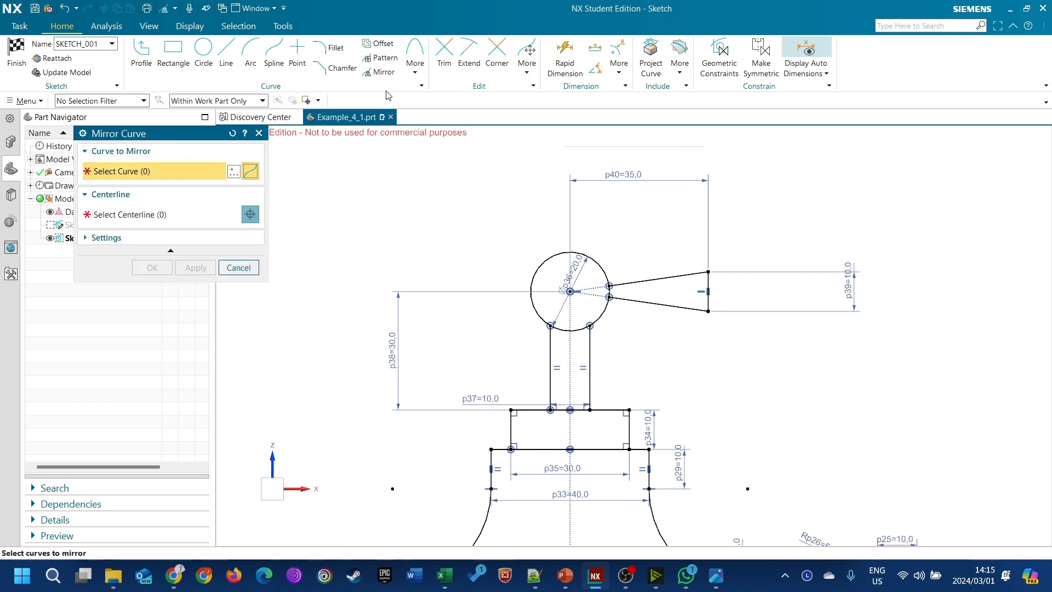
pyautogui.click(671, 278)
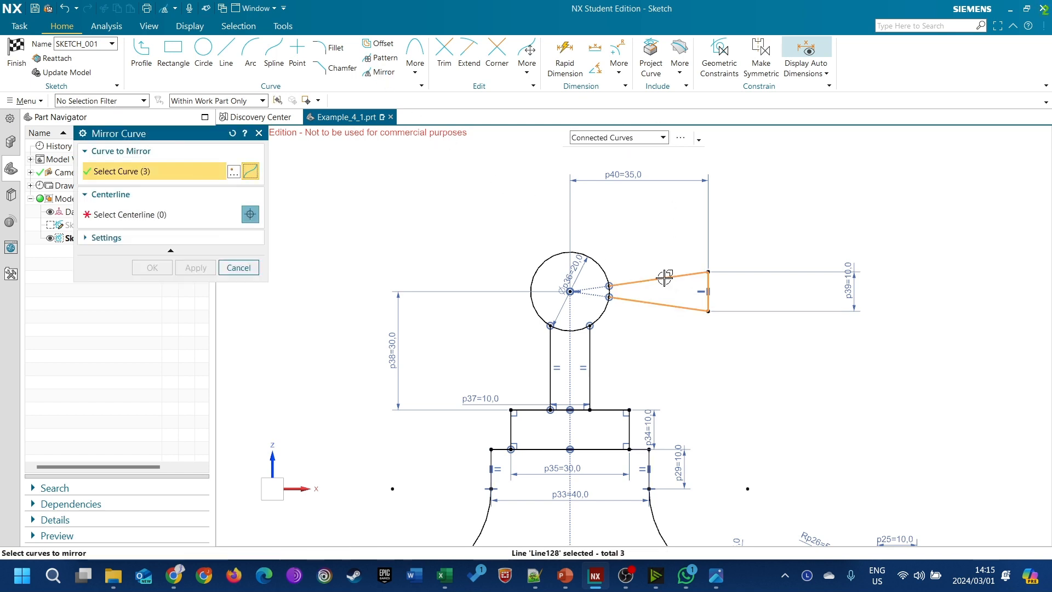
pyautogui.click(126, 215)
pyautogui.scroll(-3, 487, 198)
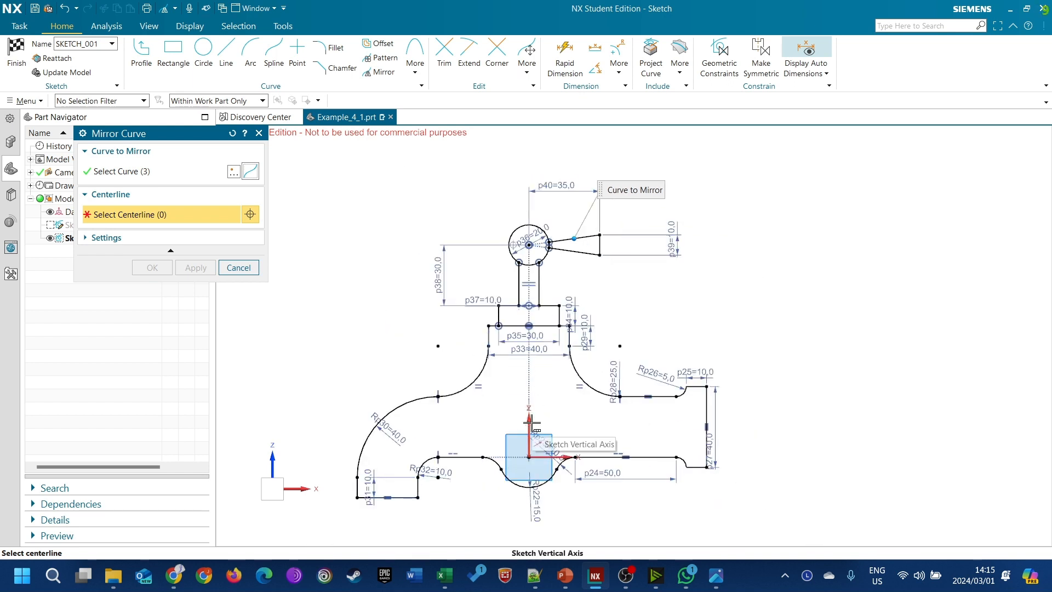
pyautogui.moveTo(531, 424)
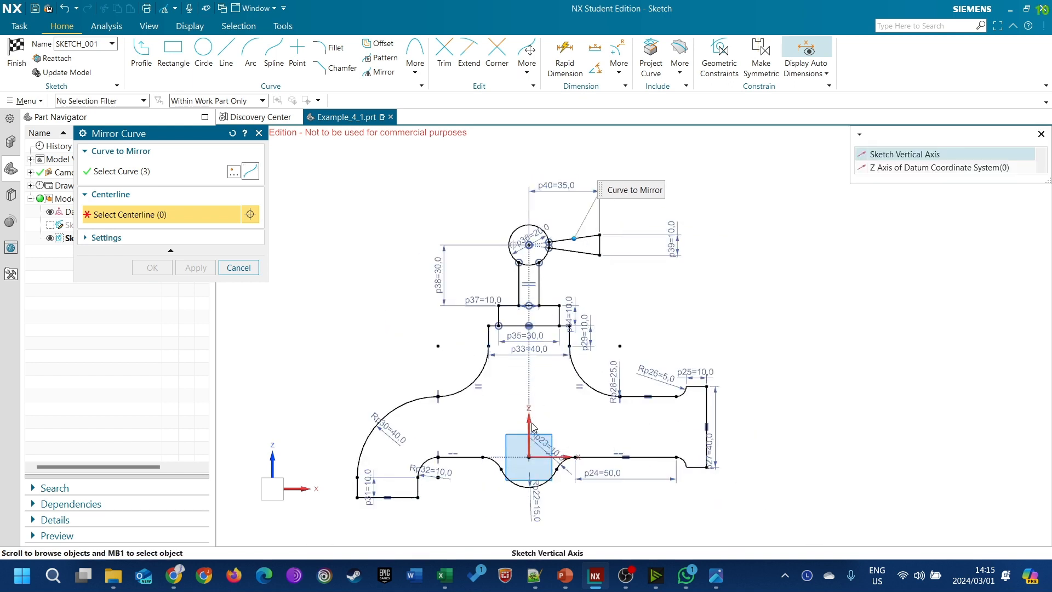
pyautogui.click(880, 154)
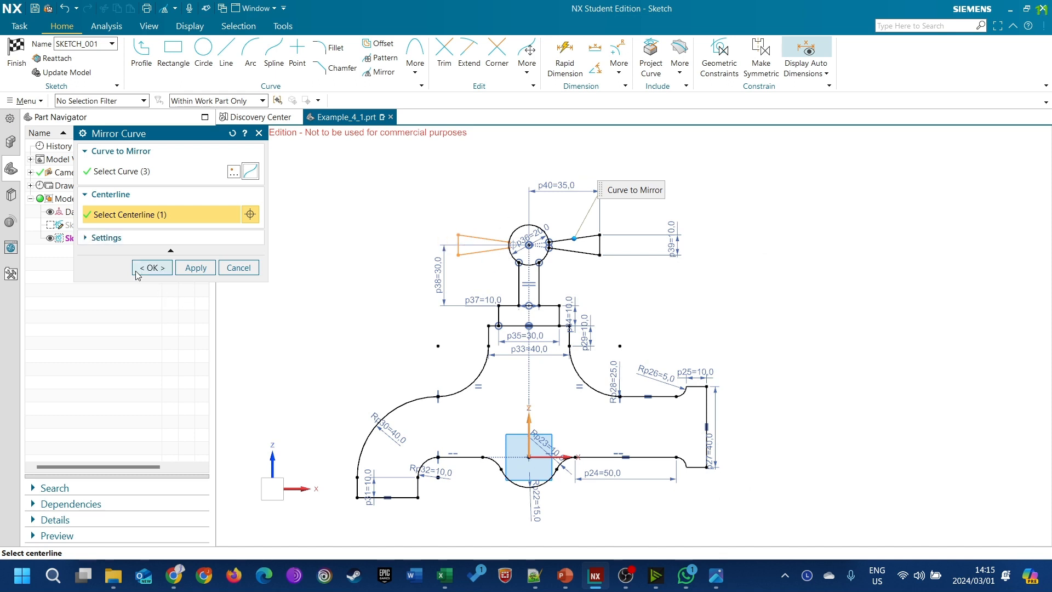
pyautogui.click(152, 267)
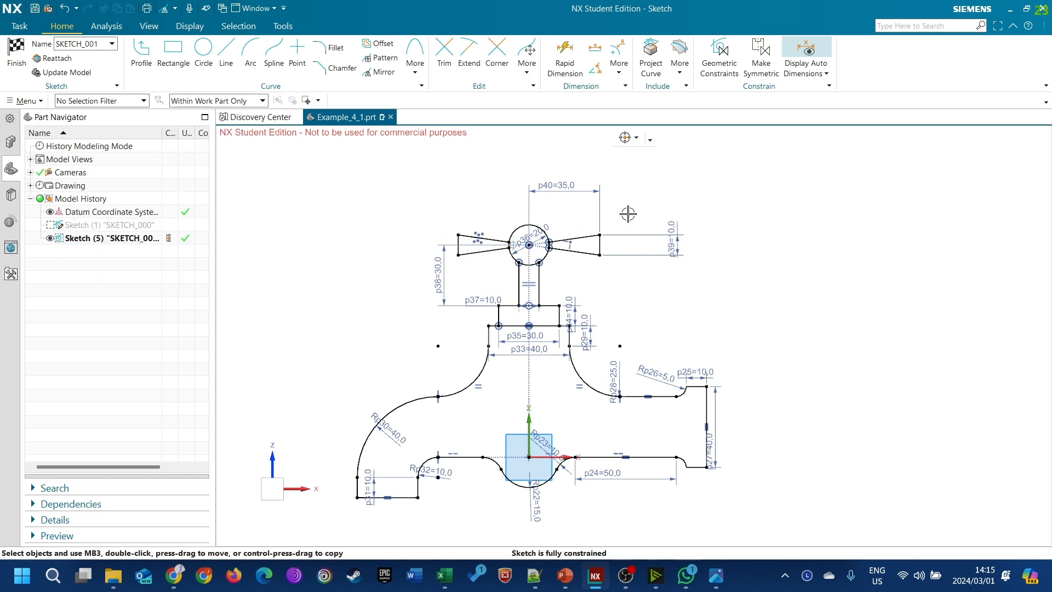
# Step: Finish the tap sketch and orient the model to the front view
pyautogui.click(16, 54)
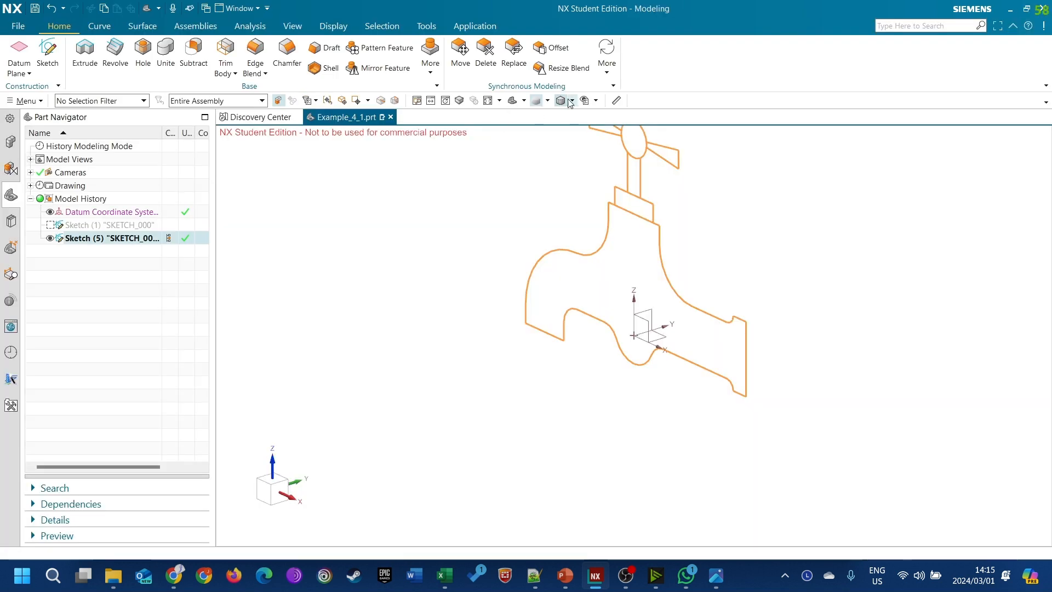
pyautogui.click(524, 100)
pyautogui.click(532, 141)
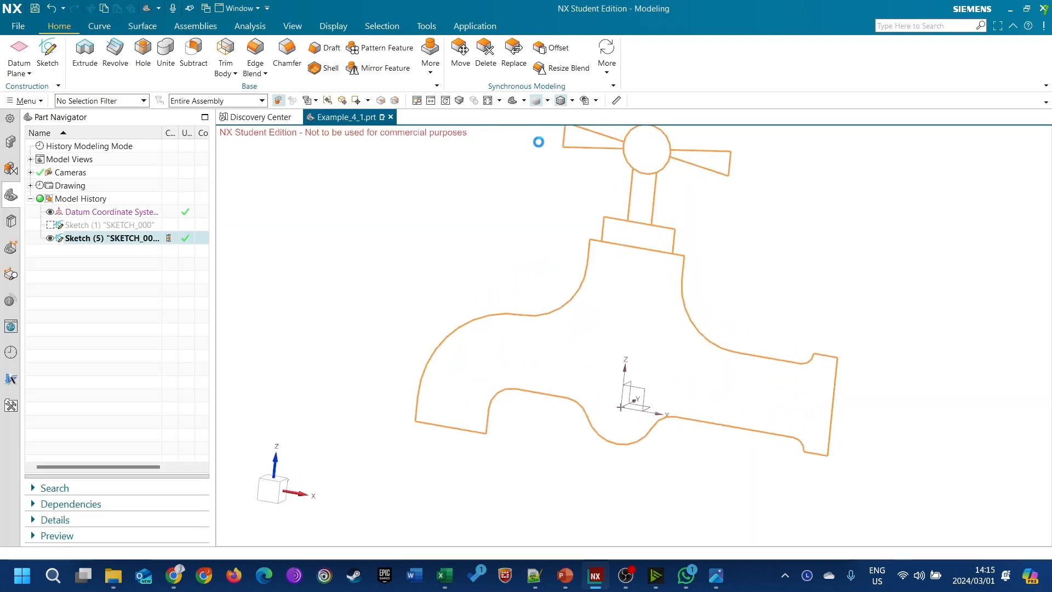